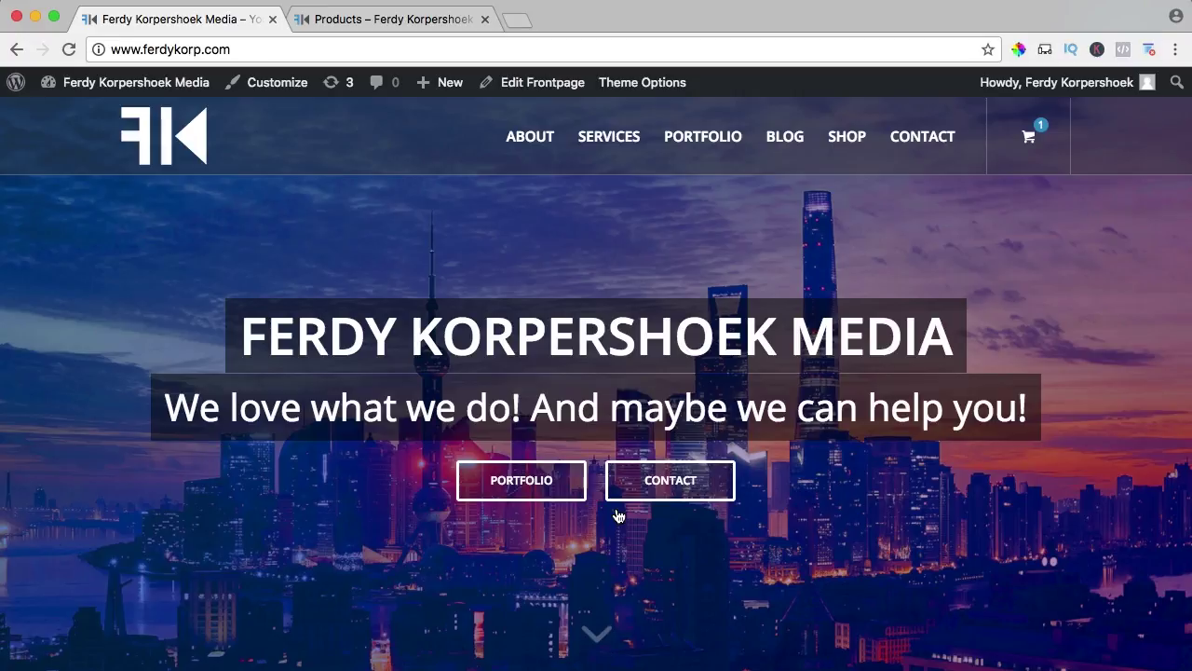
Create a new product and name it T-Shirt.
{"action": "mouse_move", "coordinate": [438, 82]}
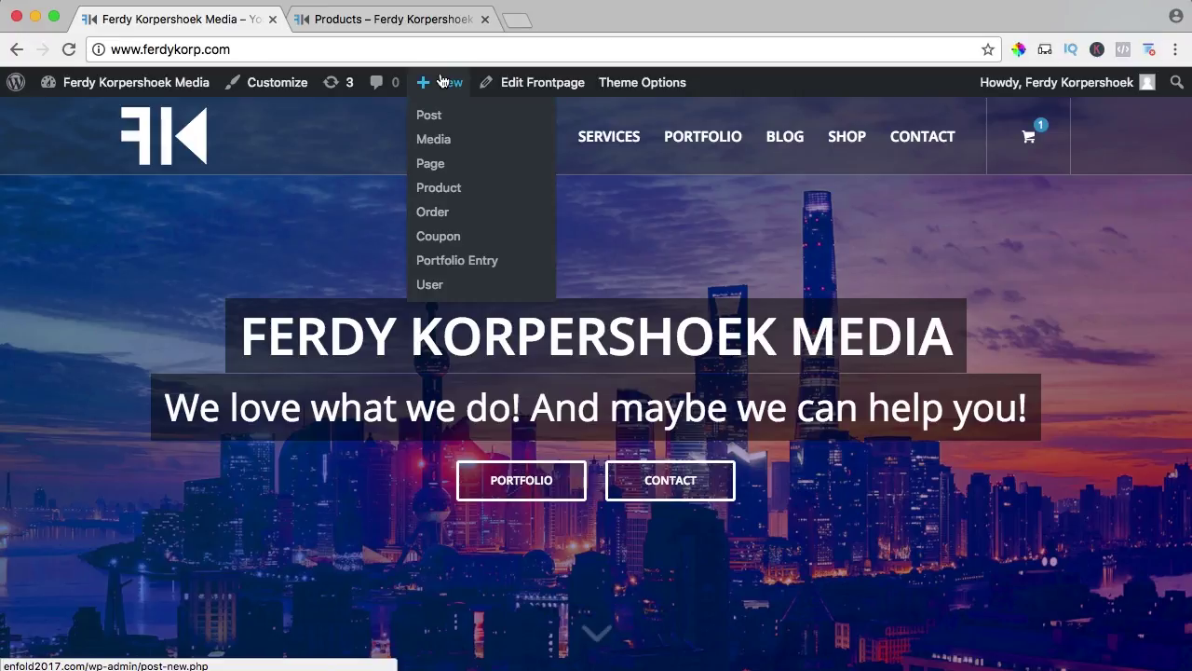
{"action": "left_click", "coordinate": [442, 192]}
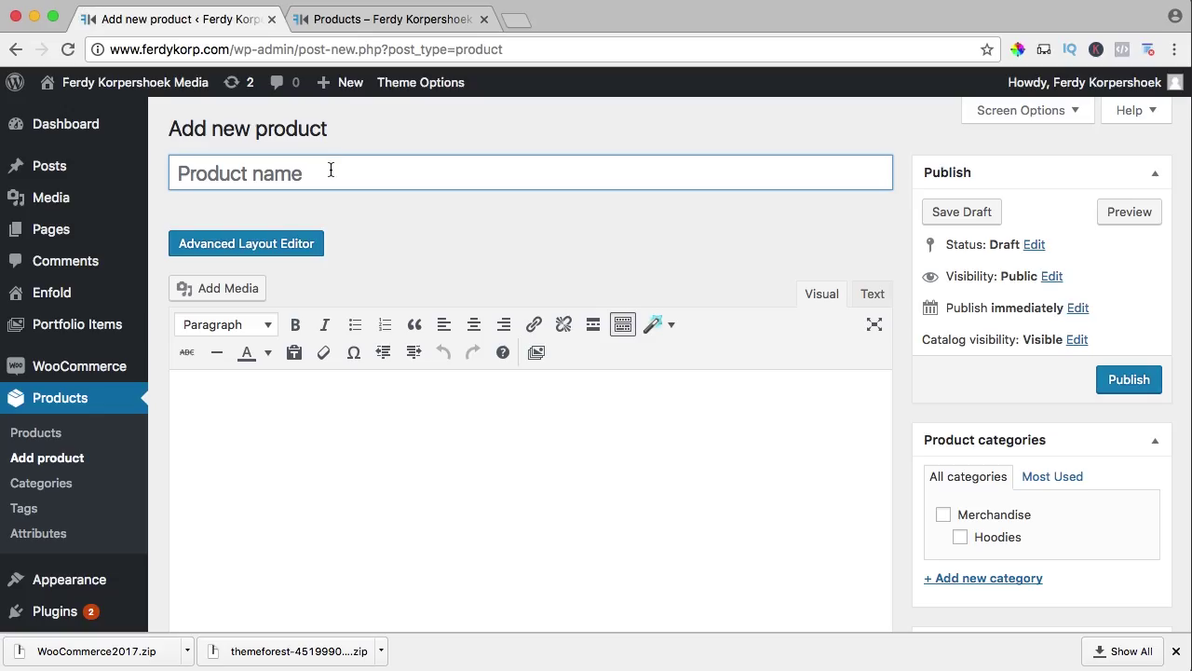
{"action": "type", "text": "T-Shirt"}
{"action": "left_click", "coordinate": [380, 453]}
Set the product type to Variable product in the product data.
{"action": "scroll", "coordinate": [357, 437], "scroll_direction": "down", "scroll_amount": 15}
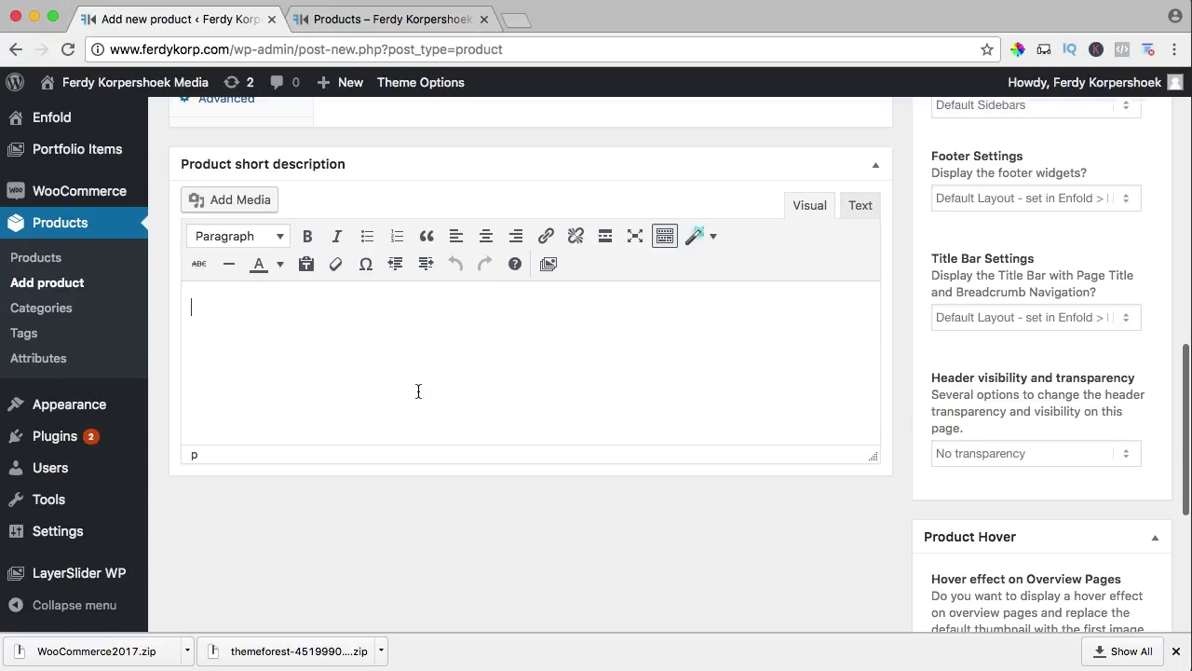
{"action": "scroll", "coordinate": [419, 394], "scroll_direction": "up", "scroll_amount": 10}
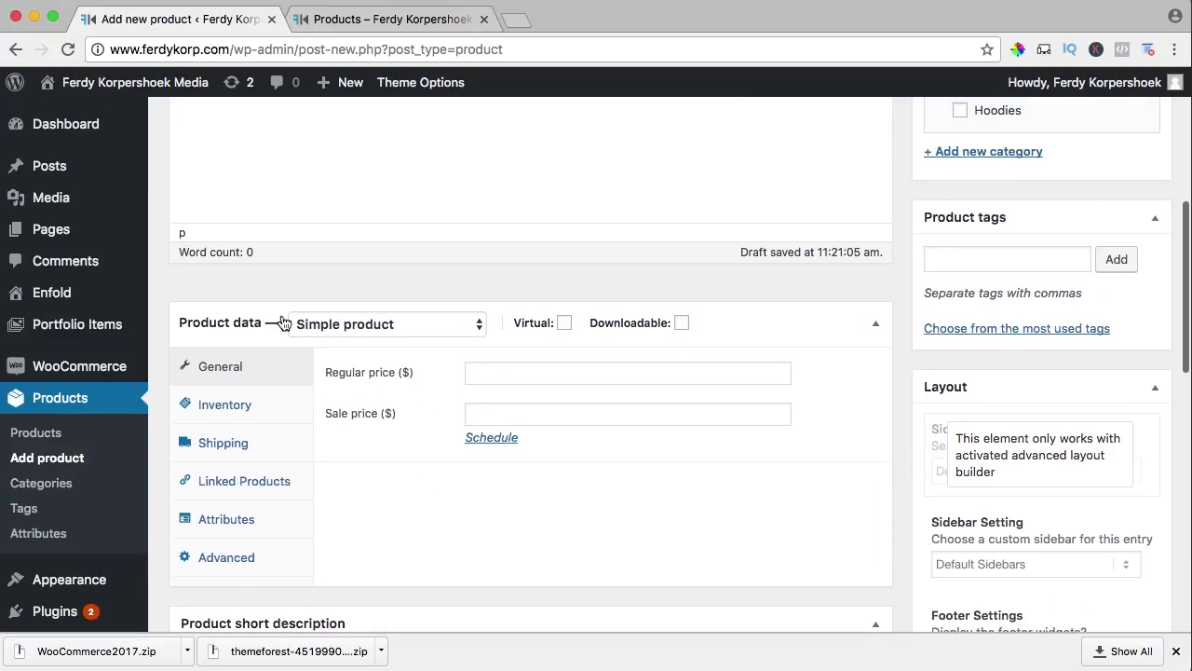
{"action": "left_click", "coordinate": [337, 326]}
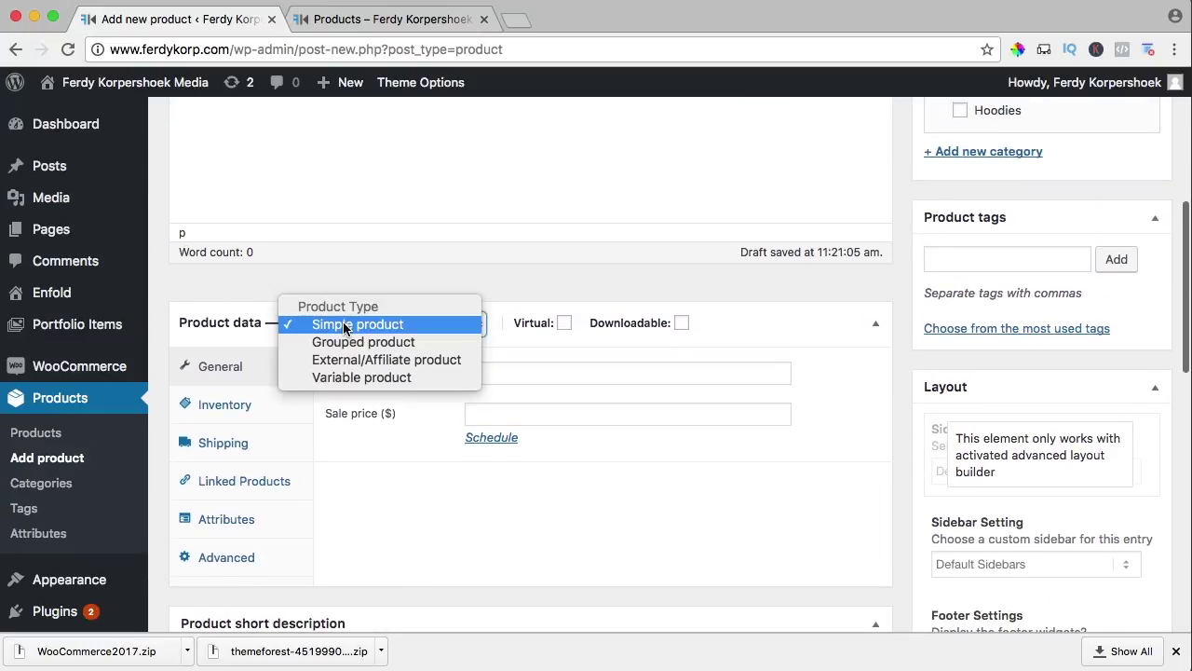
{"action": "left_click", "coordinate": [357, 380]}
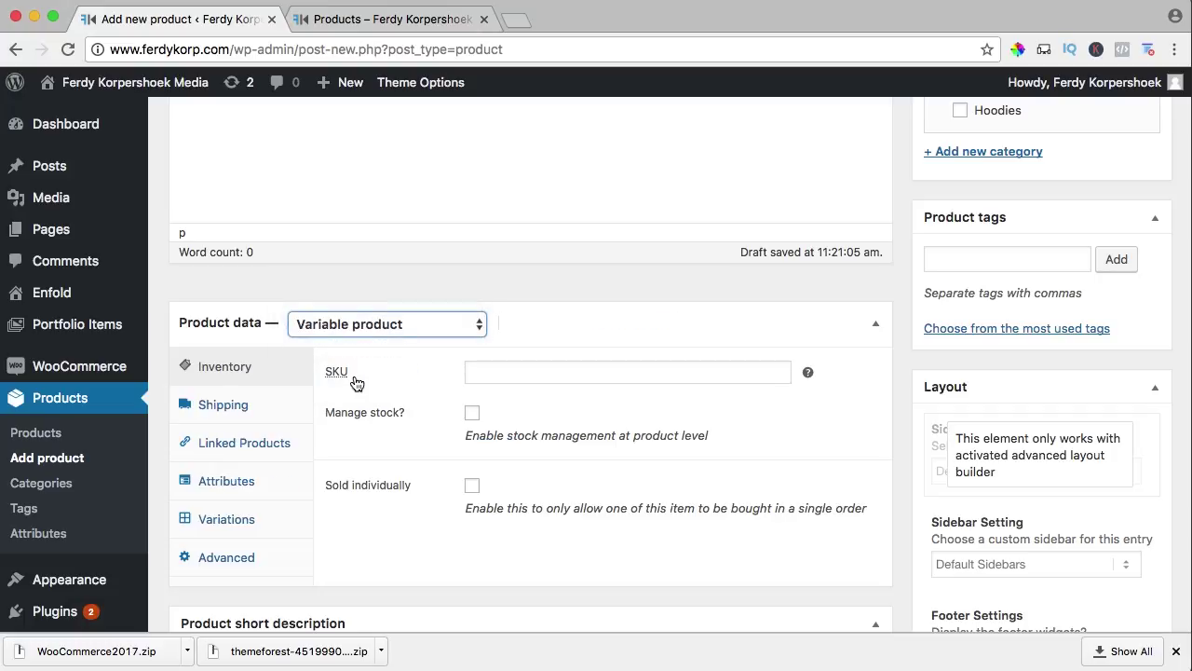
{"action": "left_click", "coordinate": [498, 370]}
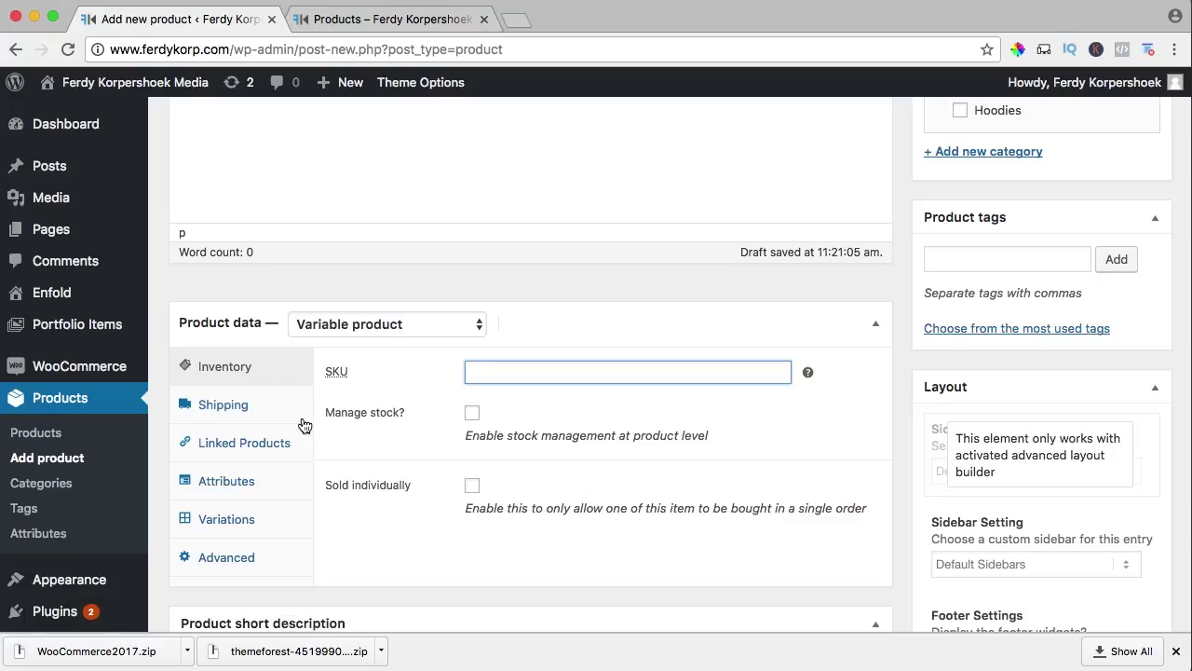
Add a custom product attribute named Size.
{"action": "left_click", "coordinate": [231, 481]}
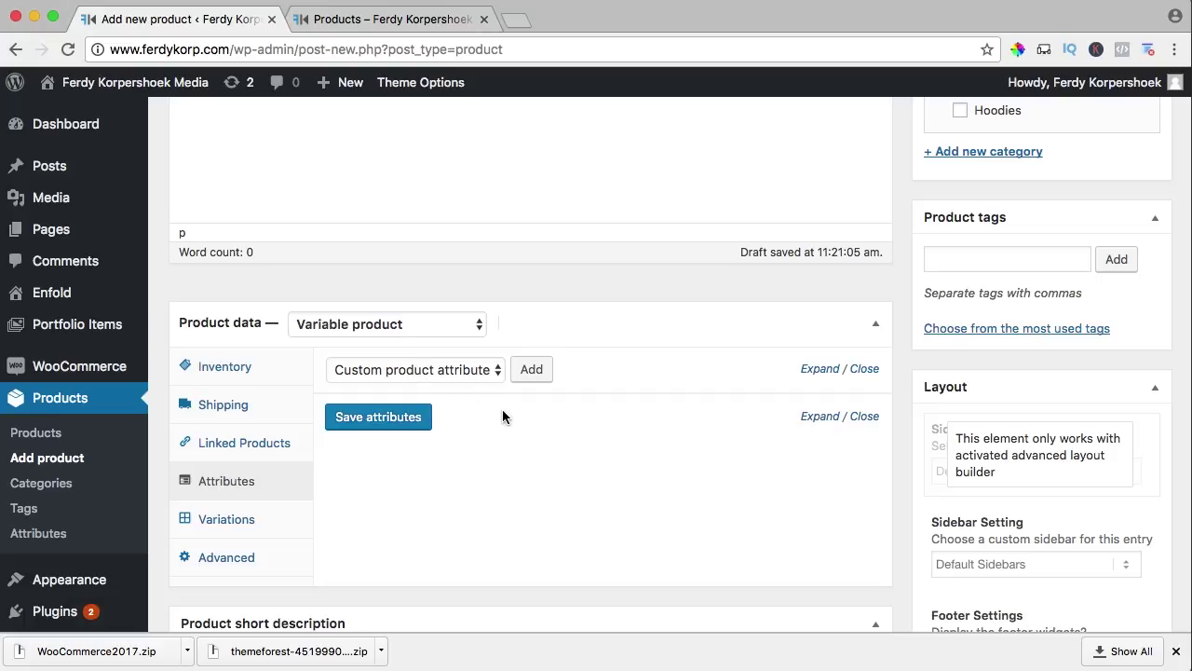
{"action": "left_click", "coordinate": [532, 372]}
{"action": "left_click", "coordinate": [405, 478]}
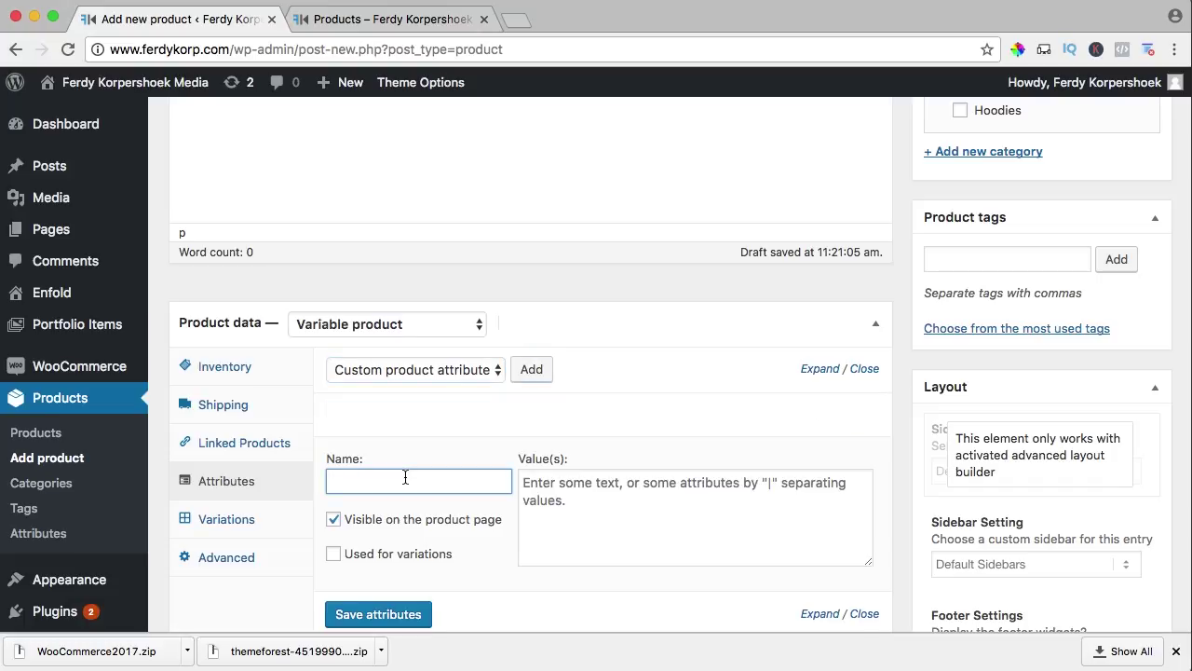
{"action": "type", "text": "Size"}
{"action": "left_click", "coordinate": [690, 486]}
{"action": "type", "text": "S"}
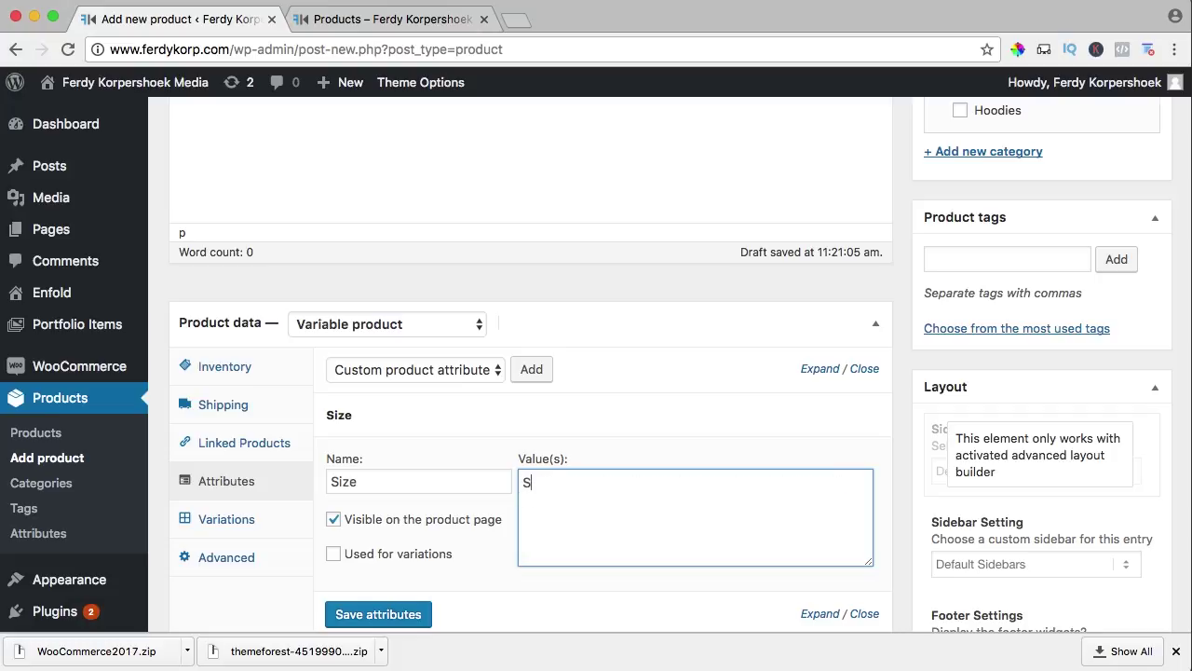
{"action": "type", "text": "mall | Medium | Large"}
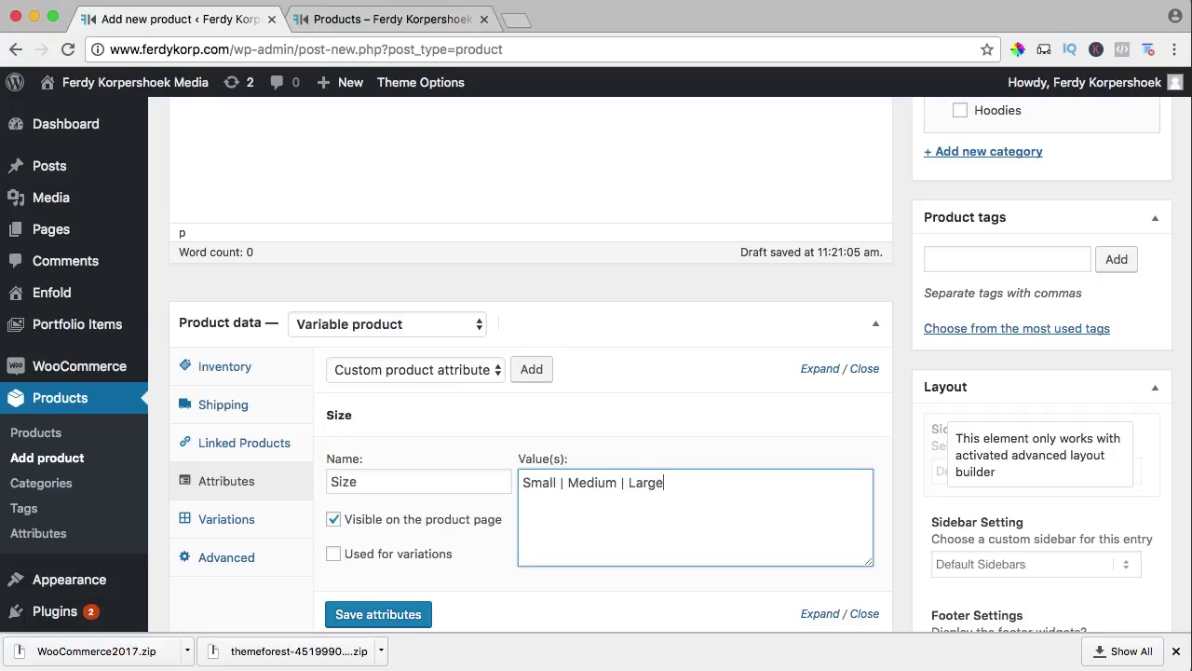
{"action": "type", "text": " | Extra Large"}
Give the Size attribute the values S | M | L | XL, and save it as used for variations.
{"action": "key", "text": "super+a"}
{"action": "type", "text": "S"}
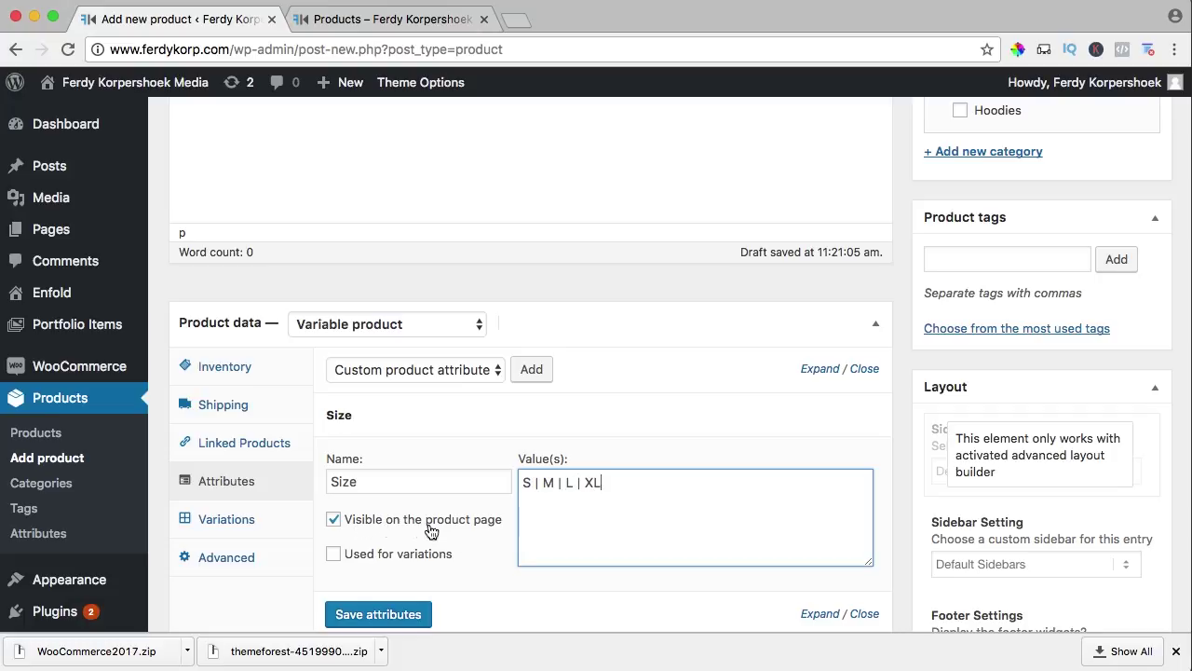
{"action": "scroll", "coordinate": [447, 523], "scroll_direction": "down", "scroll_amount": 1}
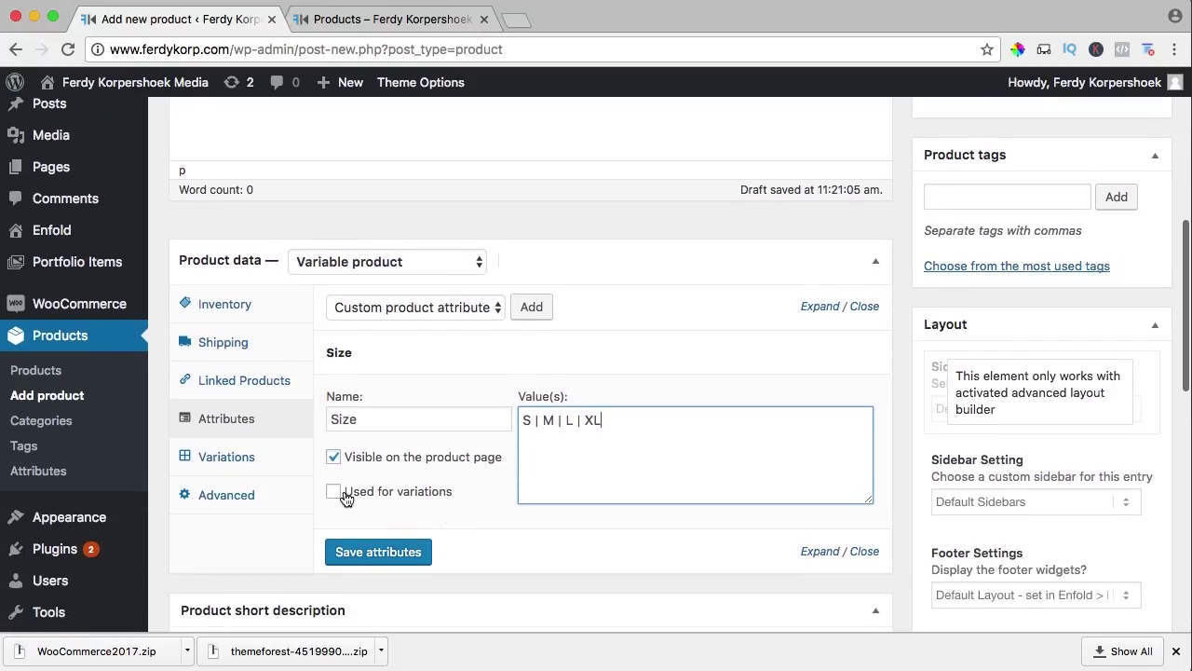
{"action": "left_click", "coordinate": [334, 493]}
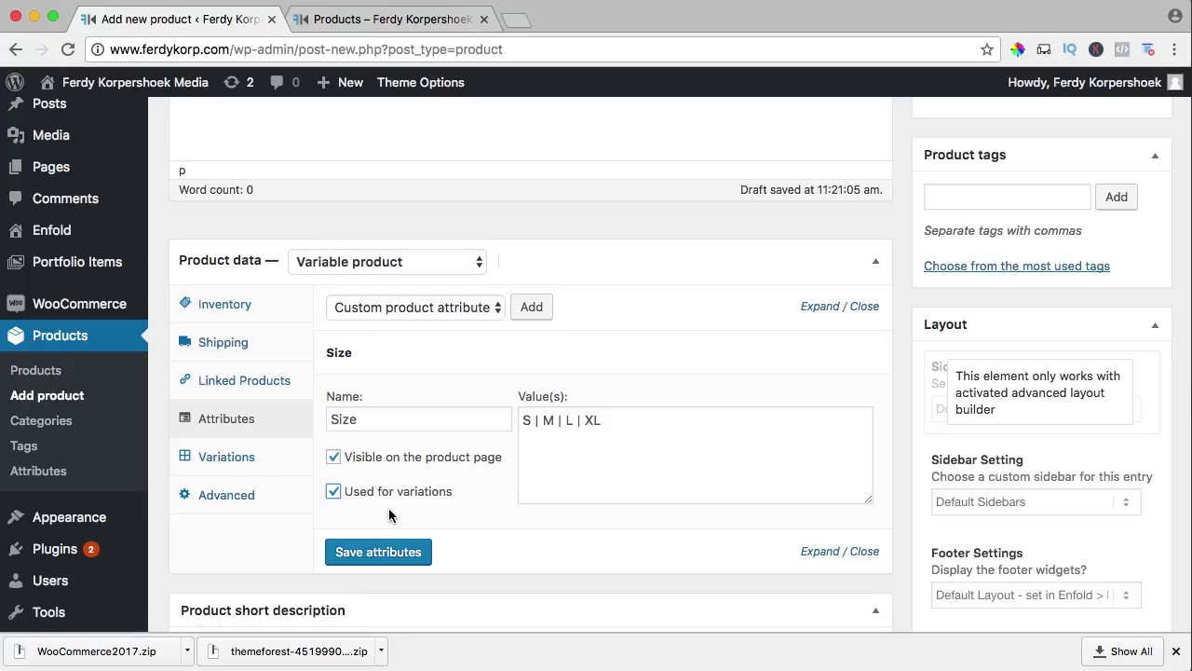
{"action": "left_click", "coordinate": [382, 553]}
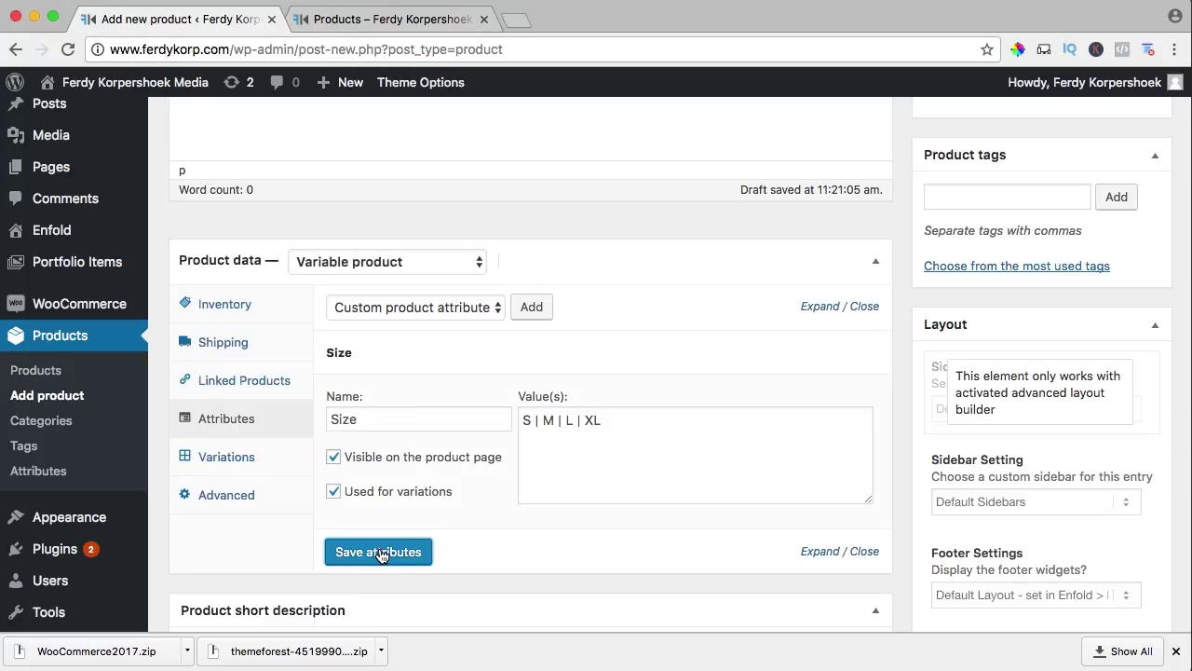
Add a second custom attribute named Color with the values White | Black.
{"action": "left_click", "coordinate": [532, 310]}
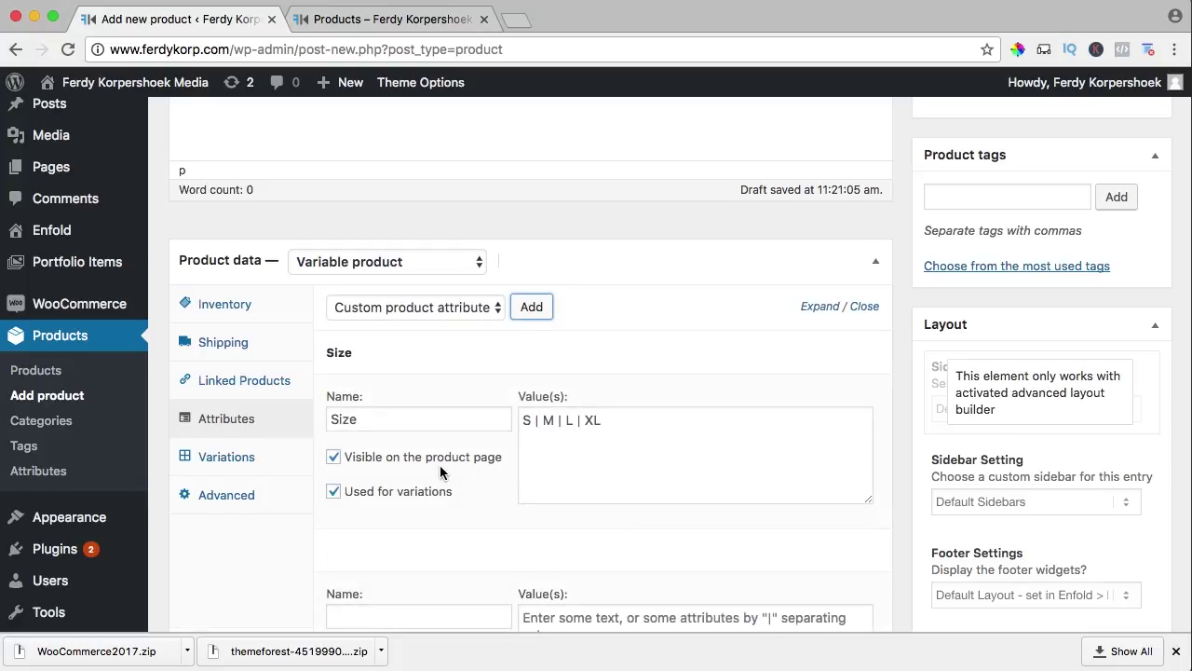
{"action": "scroll", "coordinate": [440, 465], "scroll_direction": "down", "scroll_amount": 4}
{"action": "left_click", "coordinate": [382, 448]}
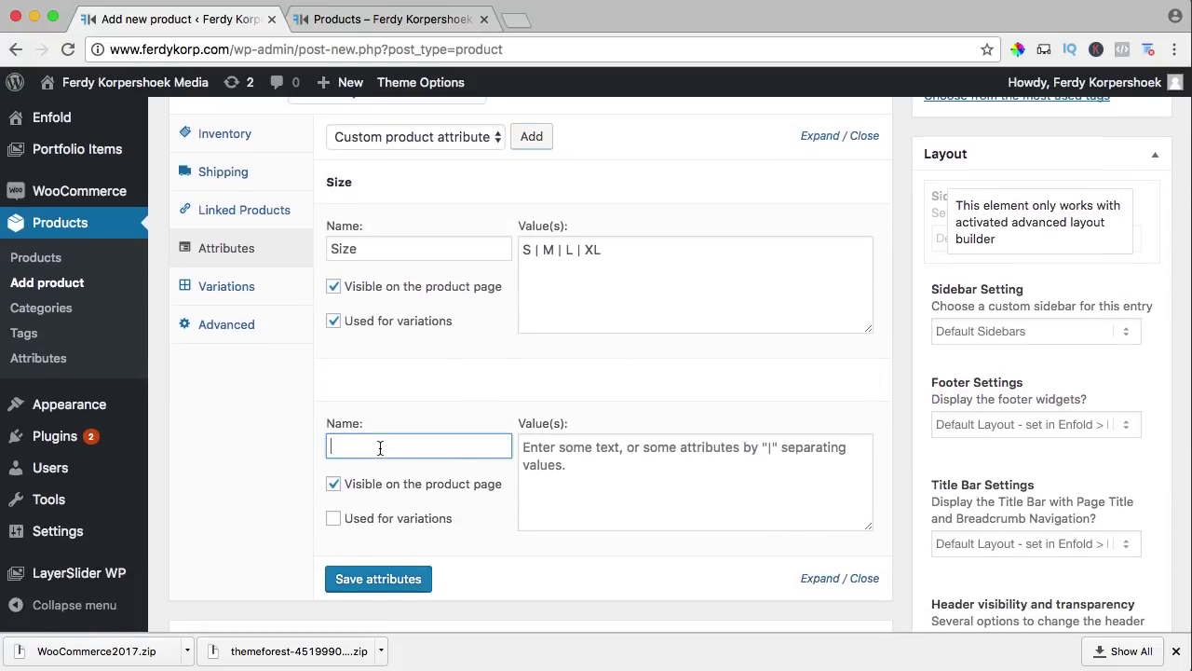
{"action": "type", "text": "Color"}
{"action": "left_click", "coordinate": [622, 475]}
{"action": "type", "text": "White |"}
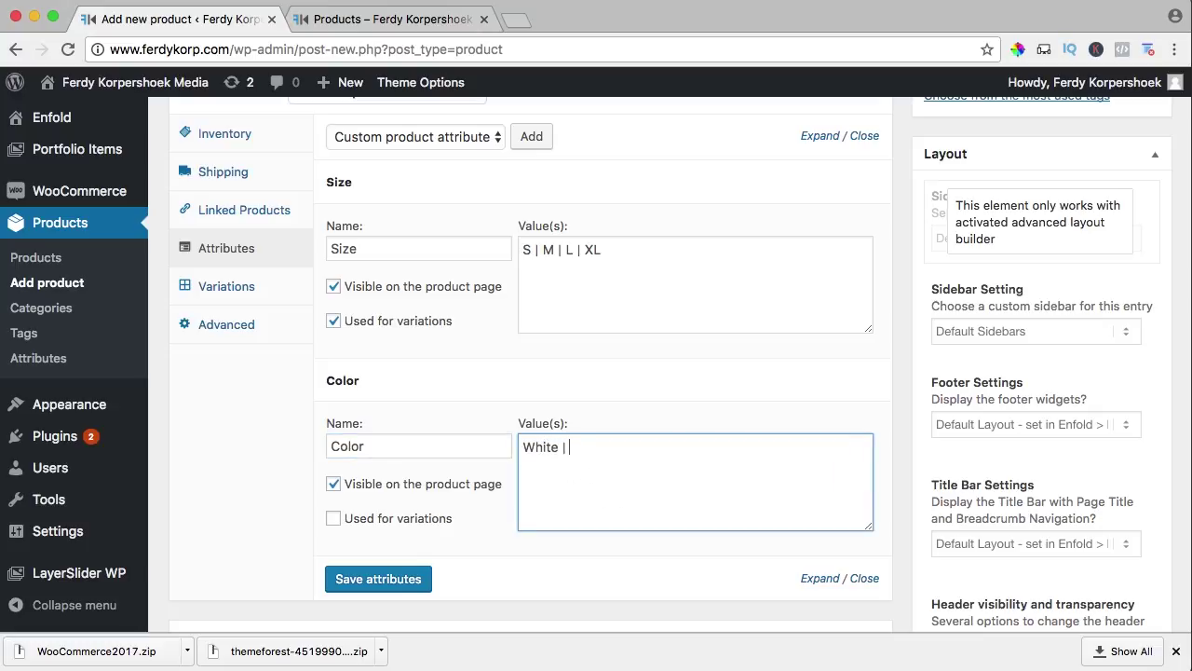
{"action": "type", "text": " Black"}
Mark the Color attribute as used for variations and save the attributes.
{"action": "left_click", "coordinate": [333, 519]}
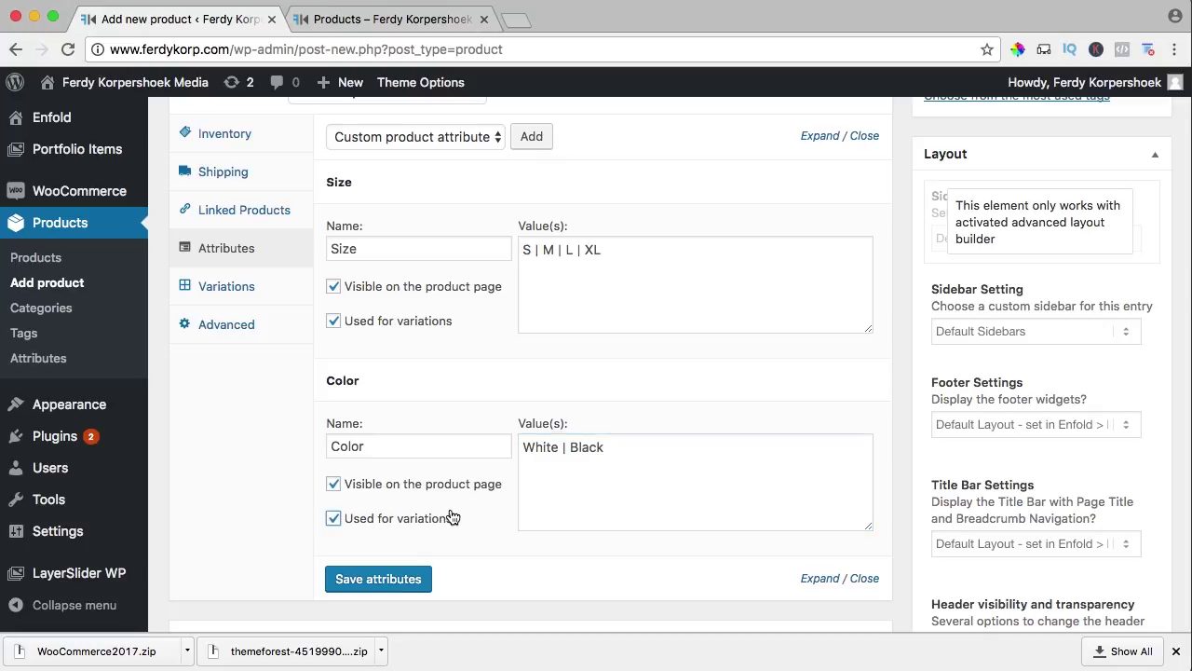
{"action": "scroll", "coordinate": [441, 508], "scroll_direction": "up", "scroll_amount": 1}
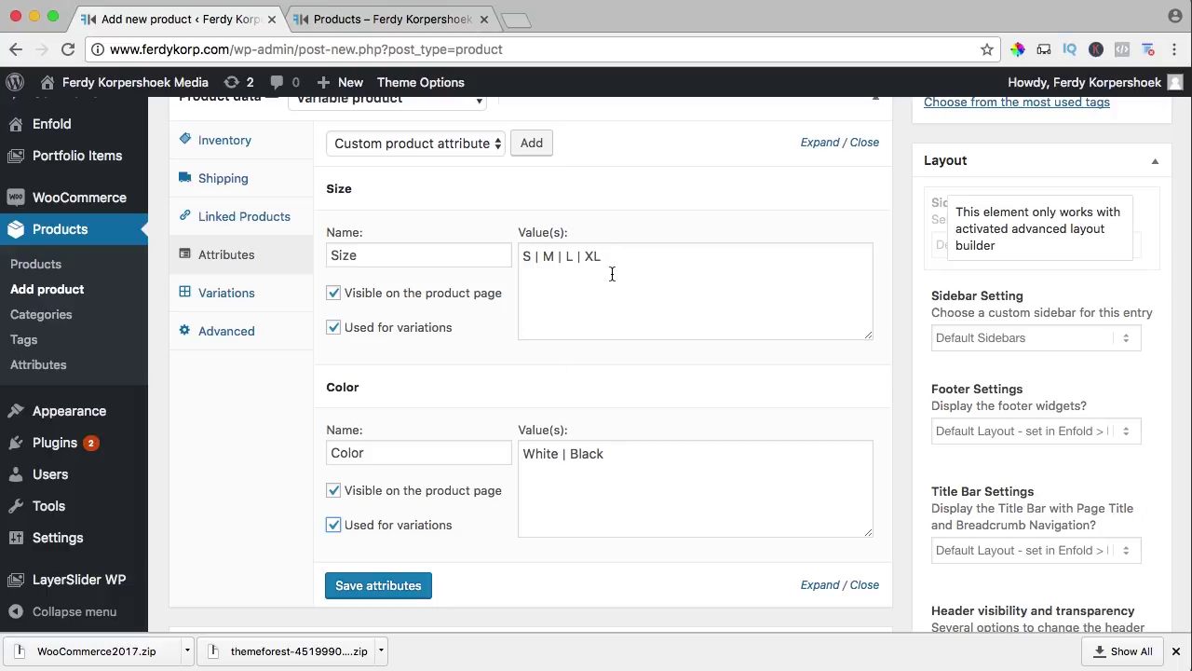
{"action": "left_click", "coordinate": [377, 585]}
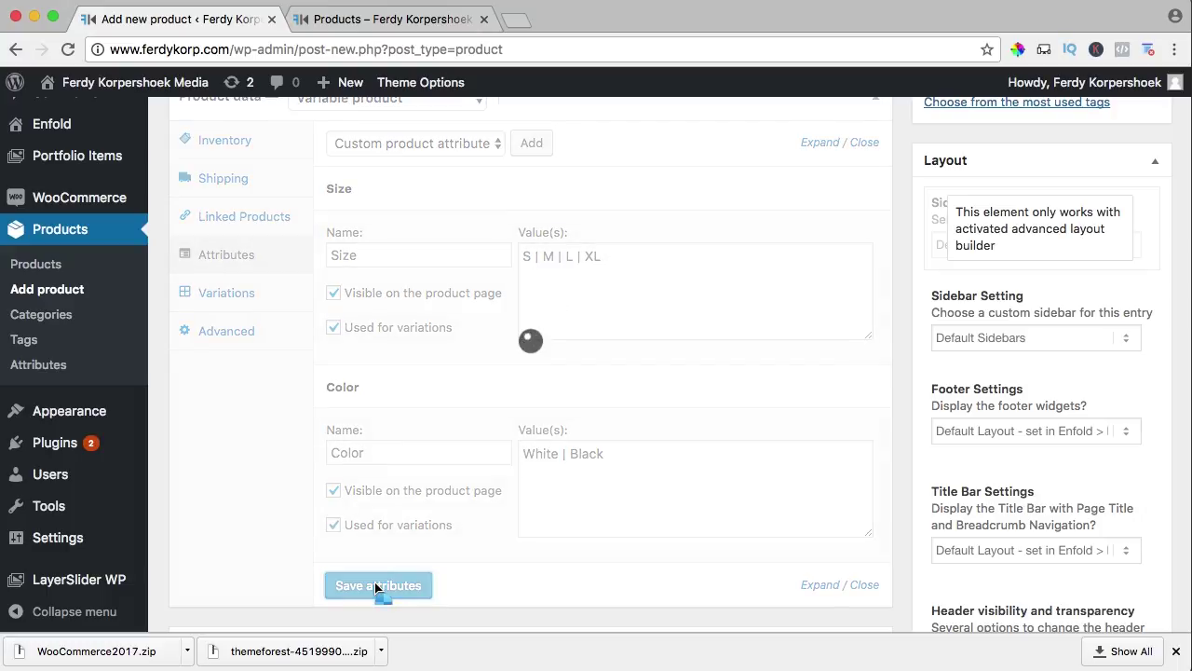
Create variations from all attributes, covering every combination of size and color.
{"action": "left_click", "coordinate": [231, 295]}
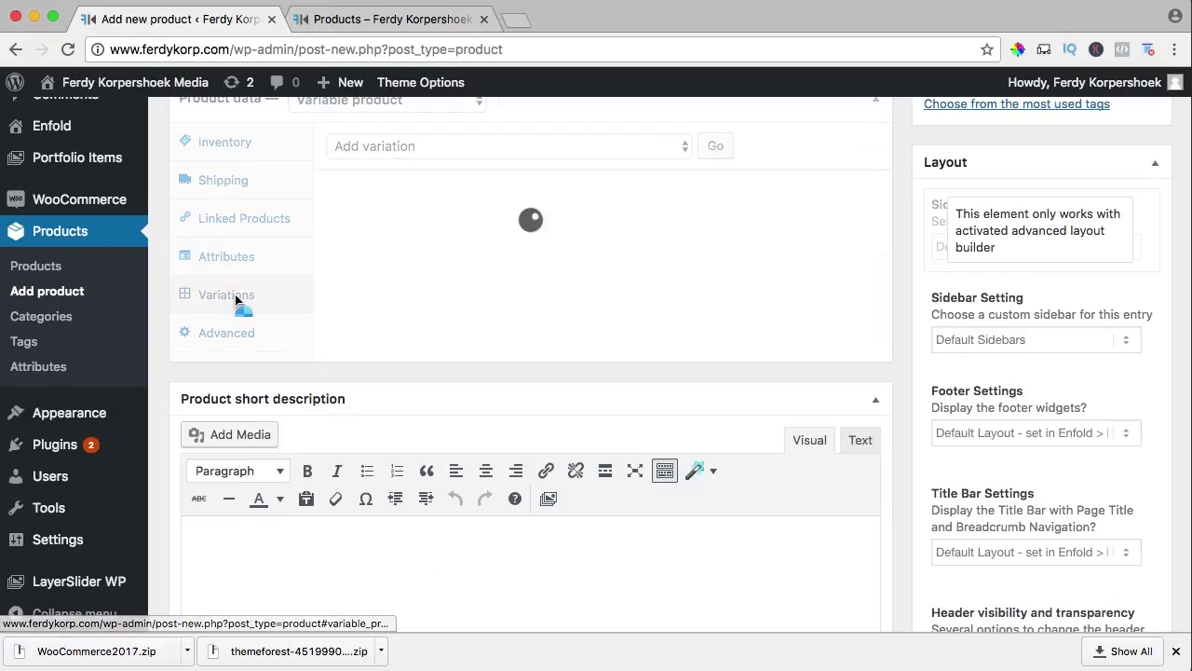
{"action": "scroll", "coordinate": [525, 263], "scroll_direction": "up", "scroll_amount": 1}
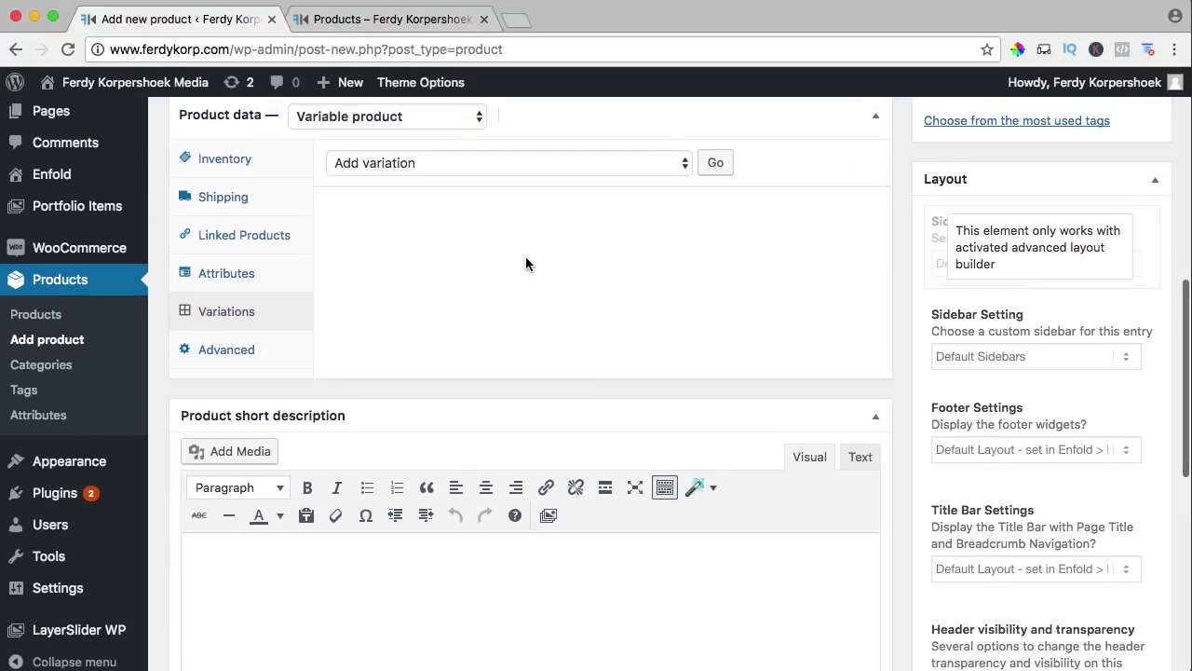
{"action": "left_click", "coordinate": [462, 200]}
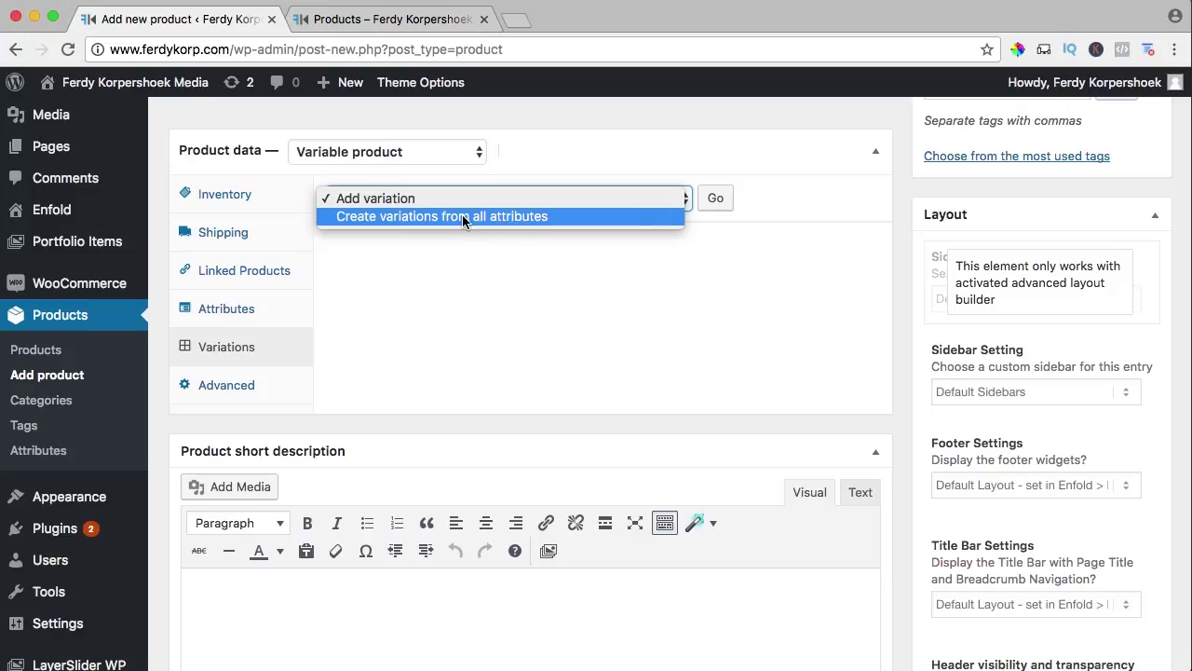
{"action": "left_click", "coordinate": [472, 218]}
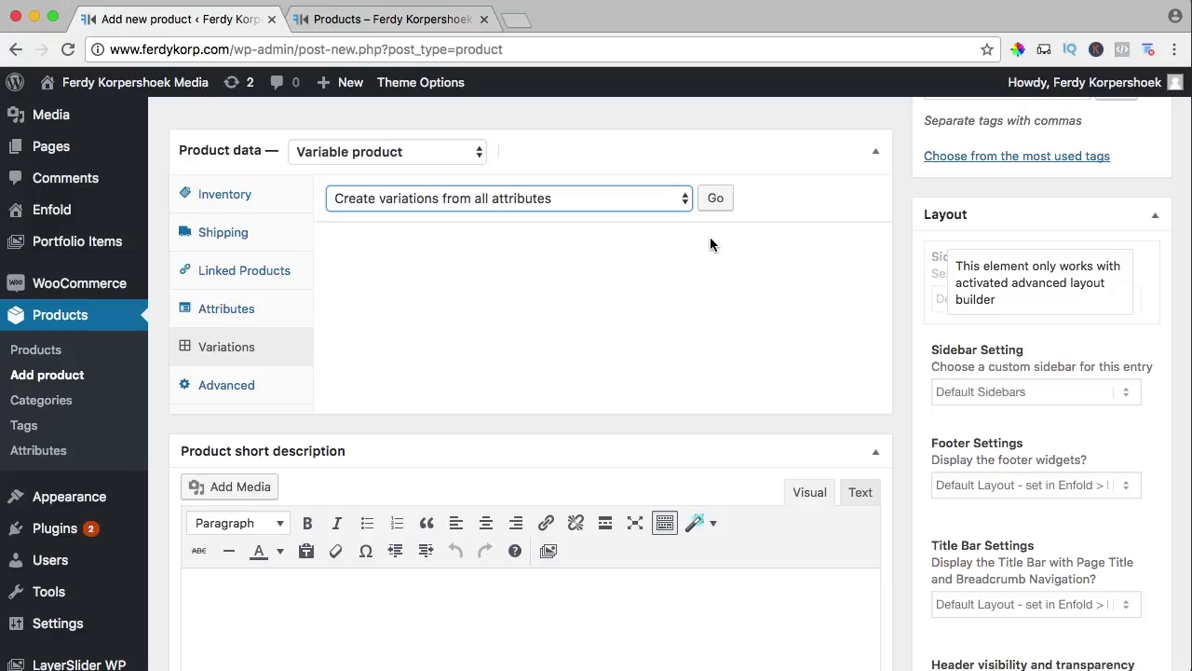
{"action": "left_click", "coordinate": [715, 198]}
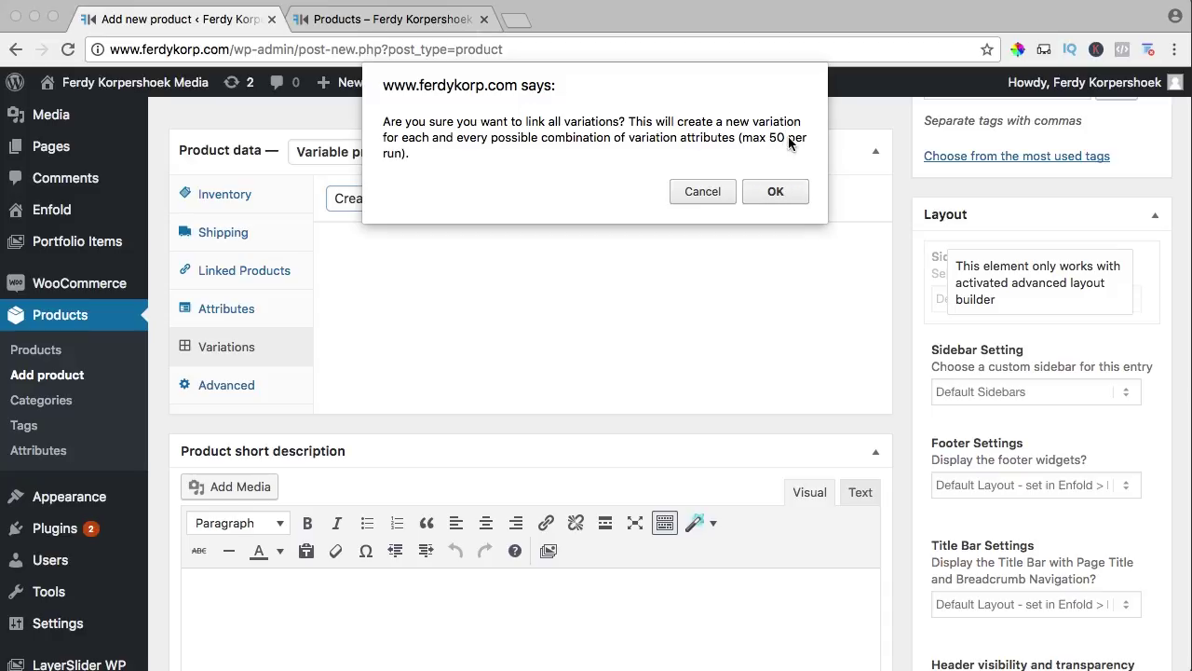
{"action": "left_click", "coordinate": [774, 192]}
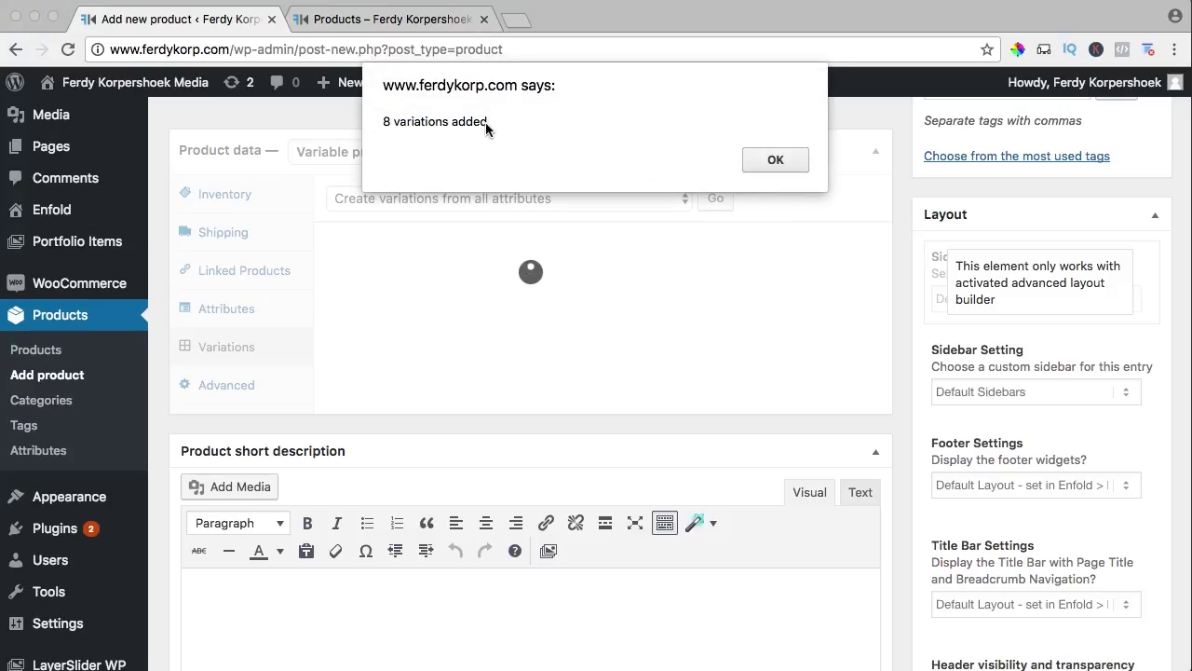
{"action": "left_click", "coordinate": [782, 160]}
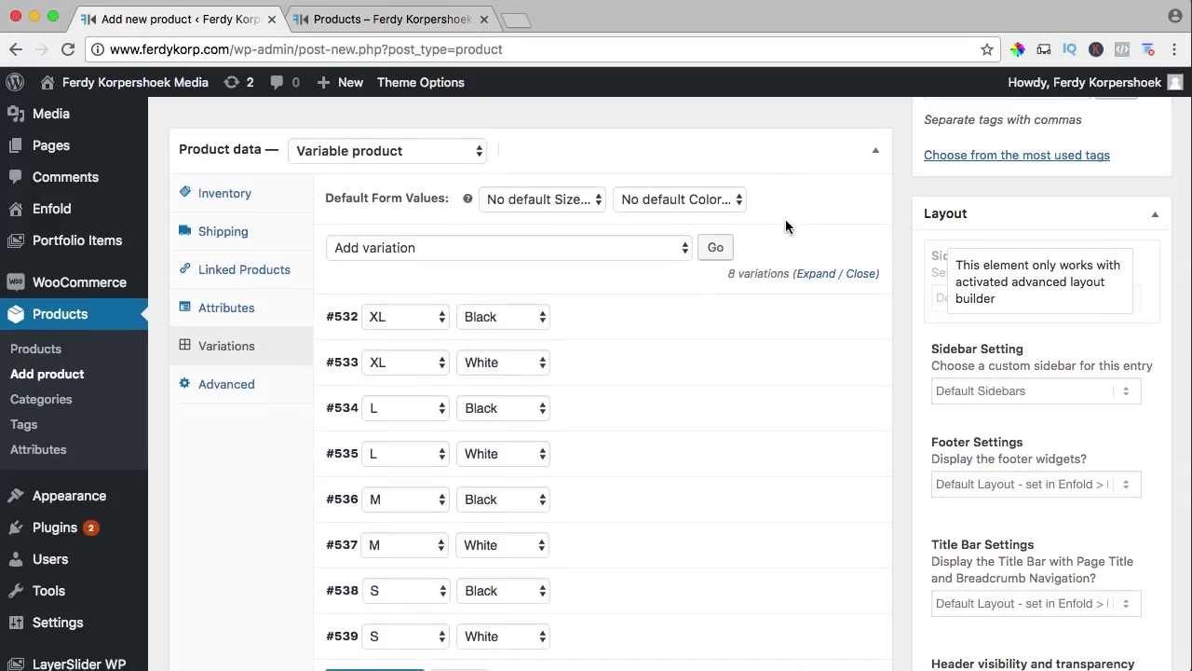
Expand all the generated variations and review the detail fields of the XL Black variation.
{"action": "scroll", "coordinate": [785, 219], "scroll_direction": "down", "scroll_amount": 3}
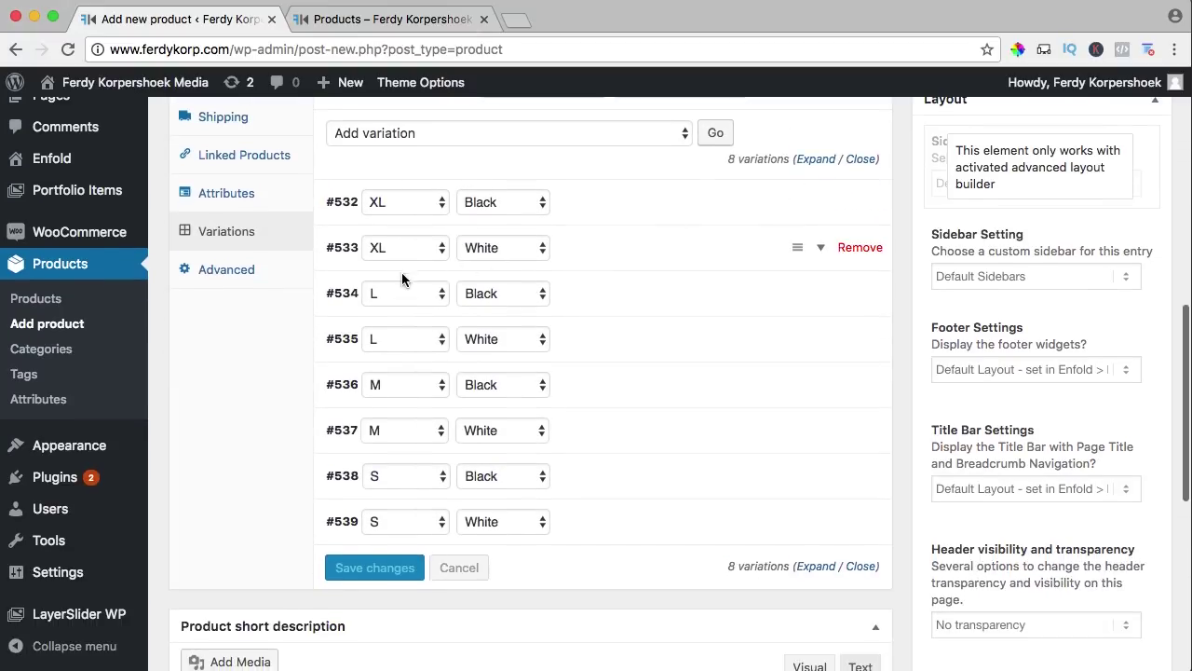
{"action": "left_click", "coordinate": [816, 160]}
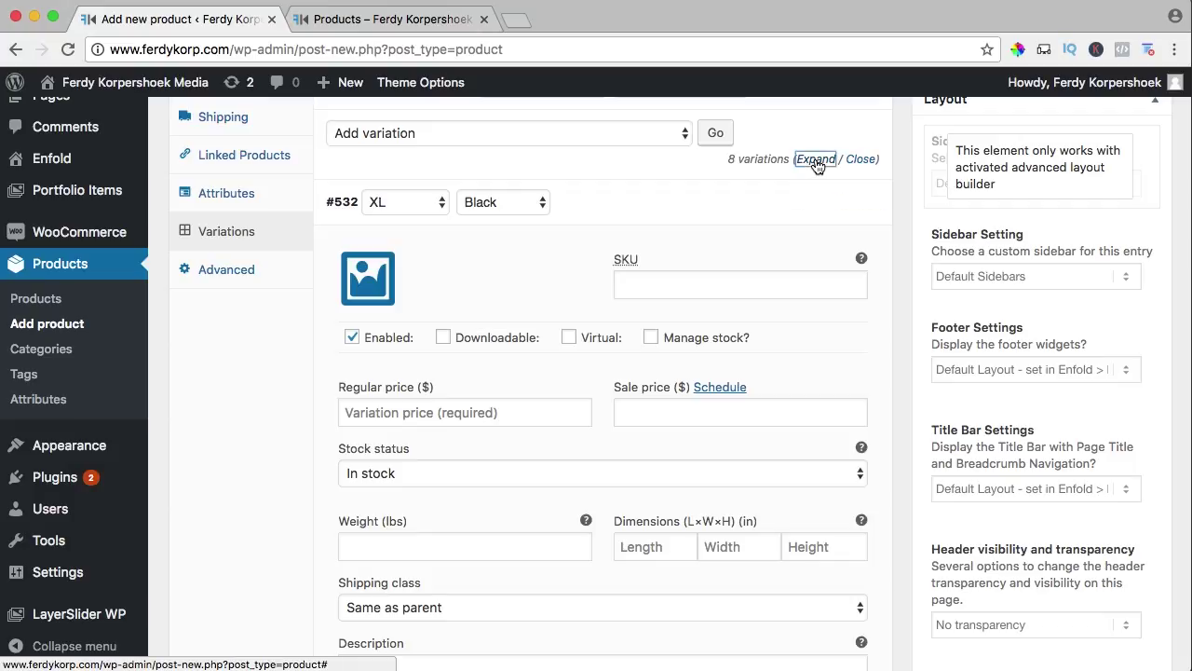
{"action": "scroll", "coordinate": [447, 267], "scroll_direction": "down", "scroll_amount": 1}
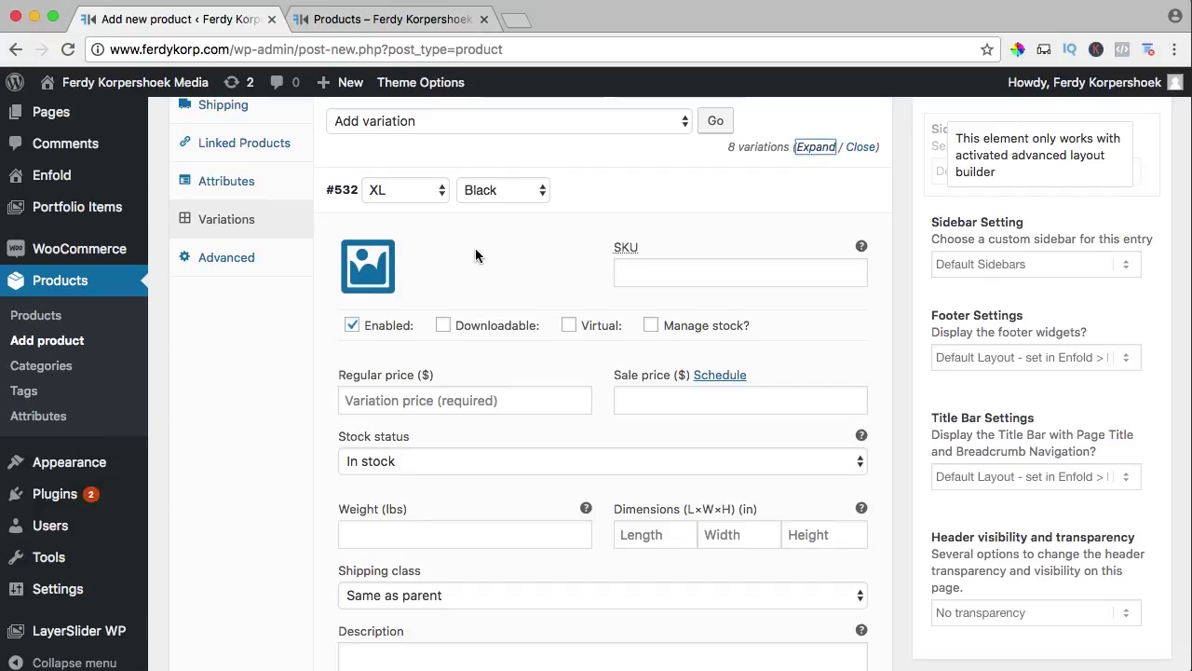
{"action": "scroll", "coordinate": [475, 248], "scroll_direction": "down", "scroll_amount": 3}
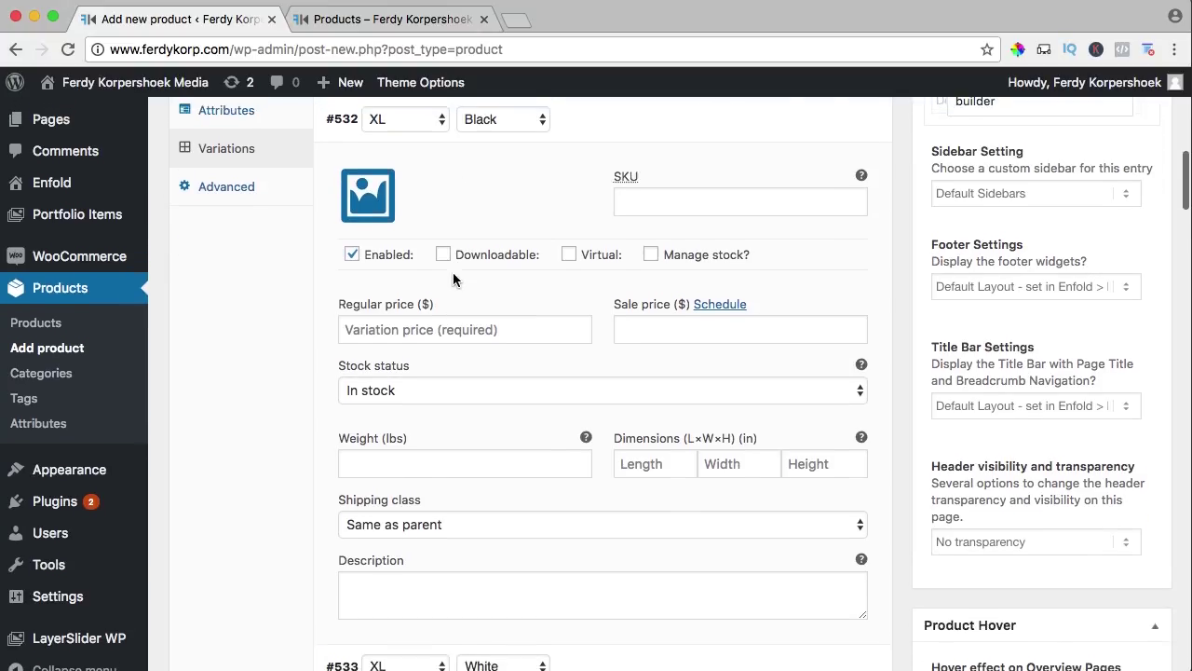
{"action": "scroll", "coordinate": [453, 271], "scroll_direction": "up", "scroll_amount": 4}
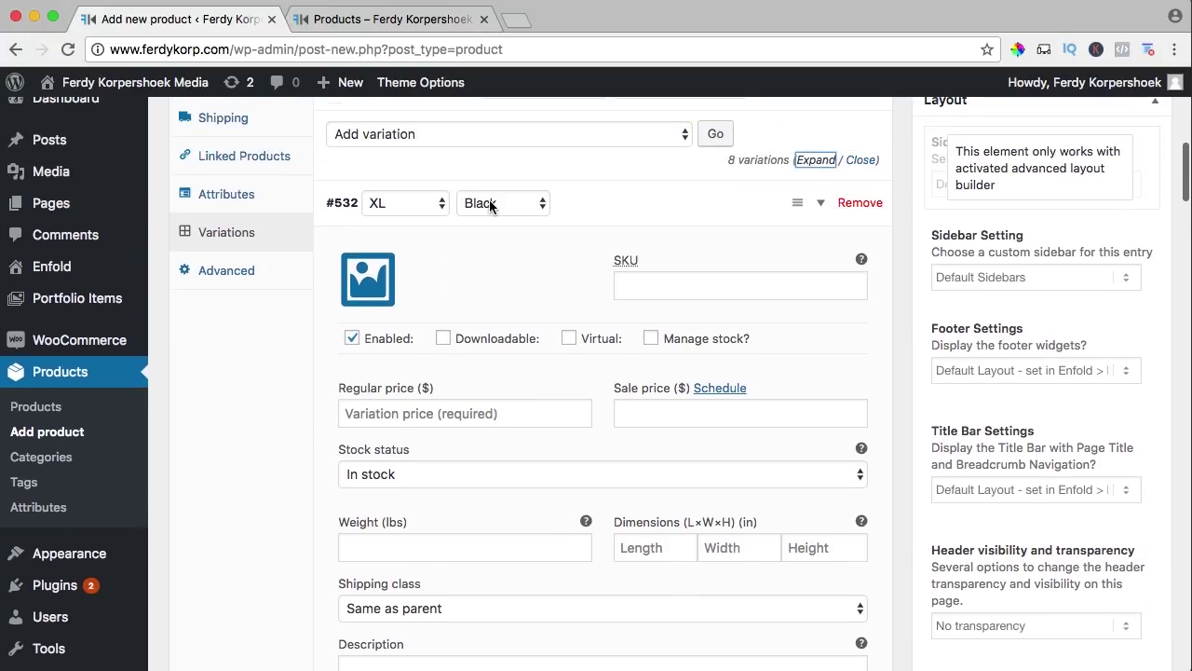
Upload the four T-Shirt images, black and white, back and front, from the WooCommerce2017 folder through the XL Black variation's image chooser.
{"action": "left_click", "coordinate": [381, 281]}
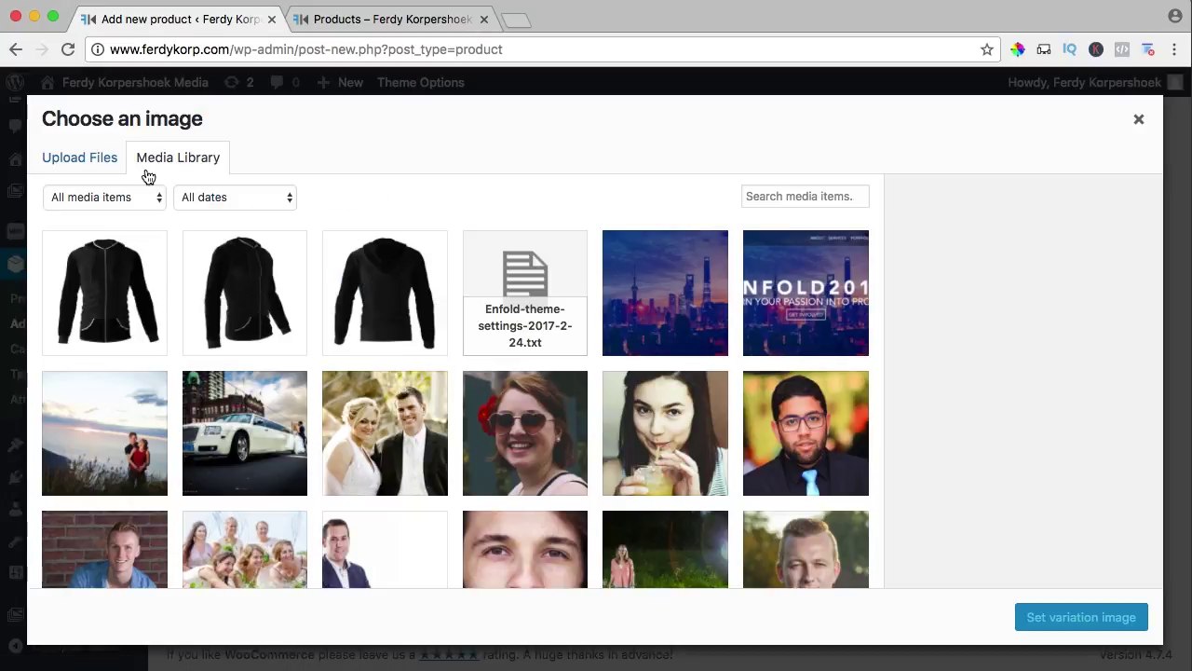
{"action": "left_click", "coordinate": [82, 158]}
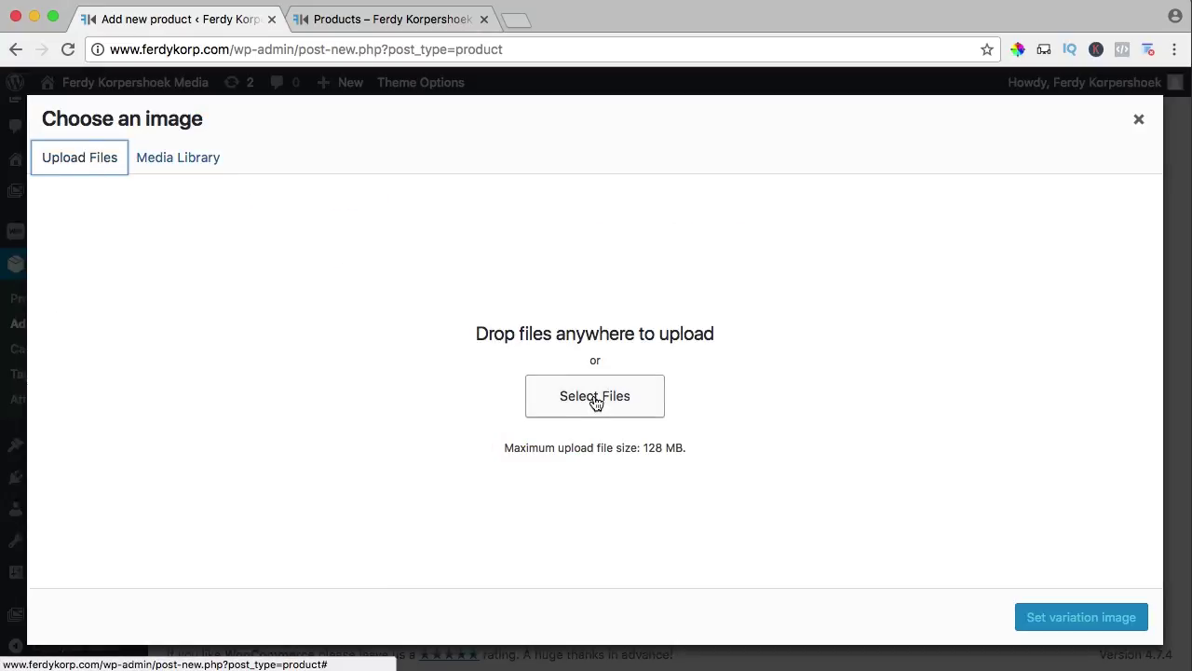
{"action": "left_click", "coordinate": [596, 399]}
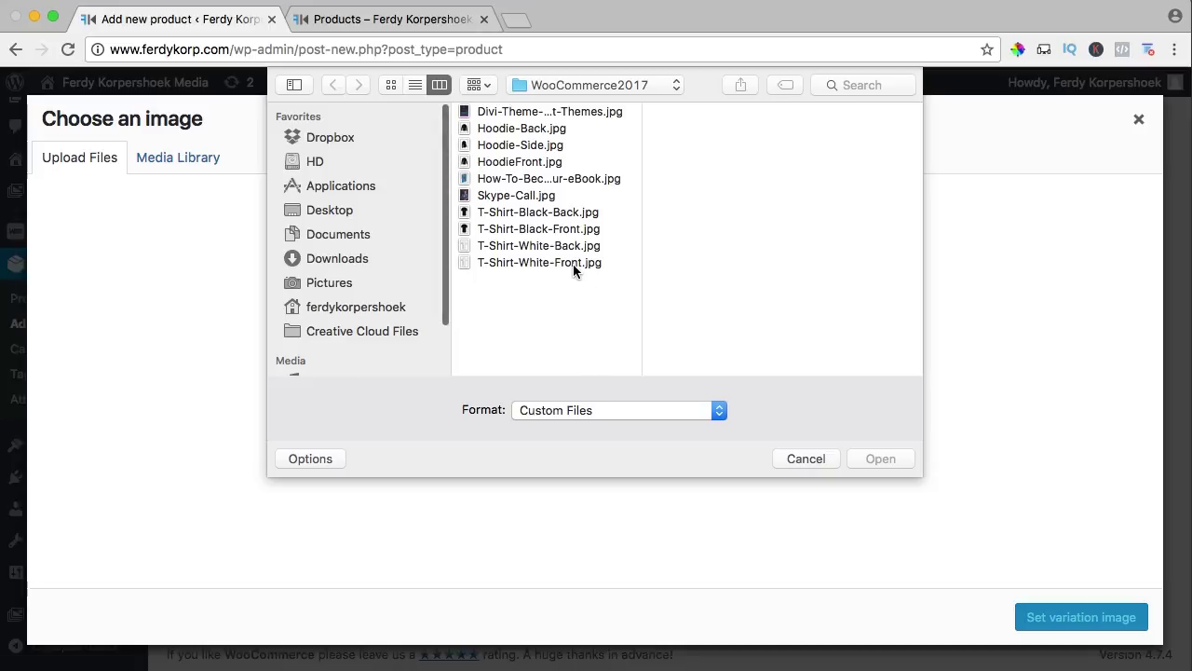
{"action": "left_click", "coordinate": [538, 212]}
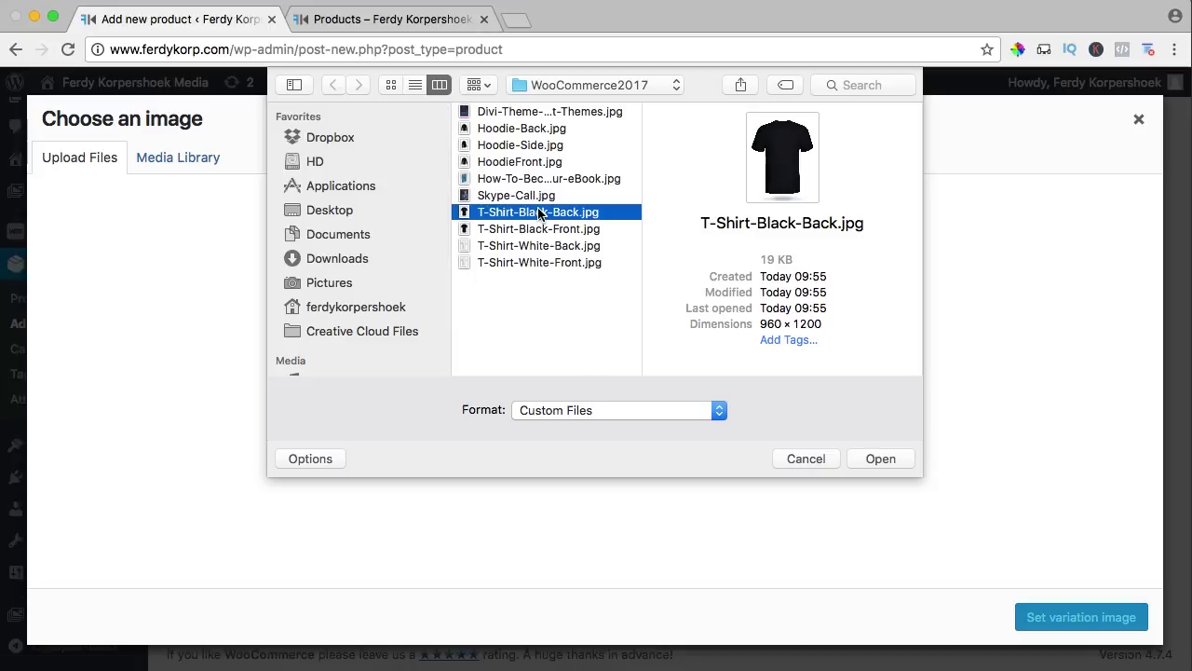
{"action": "key", "text": "Down"}
{"action": "key", "text": "Down"}
{"action": "key", "text": "Down"}
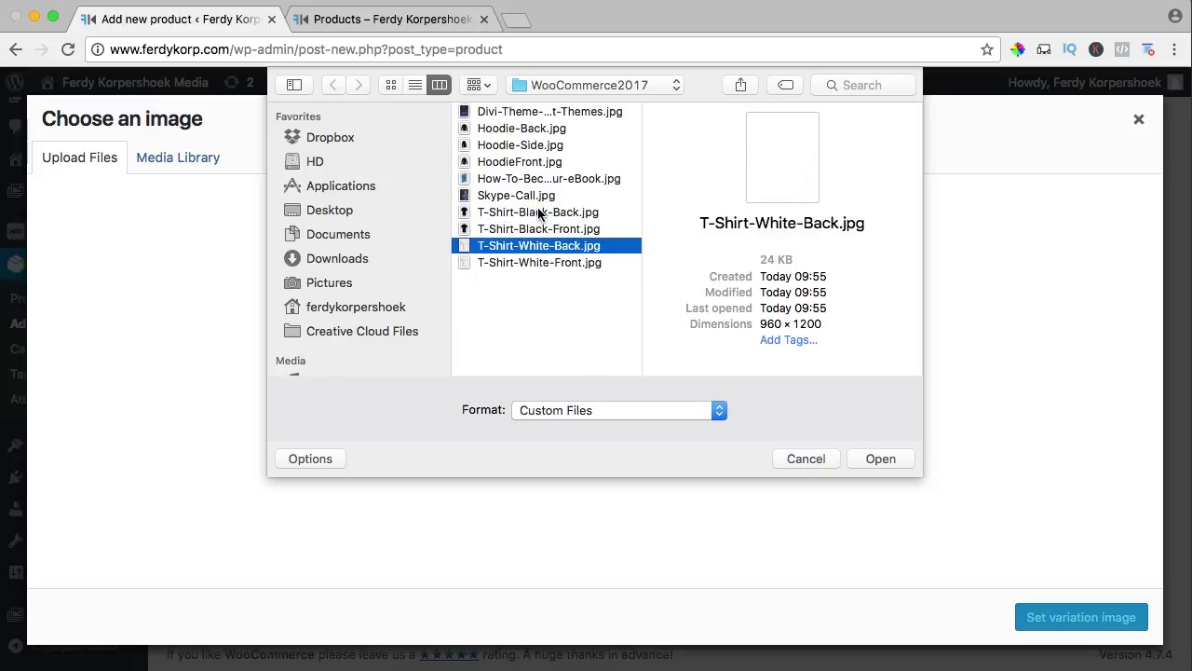
{"action": "key", "text": "Up"}
{"action": "left_click", "coordinate": [538, 212]}
{"action": "key", "text": "shift+Down"}
{"action": "key", "text": "shift+Down"}
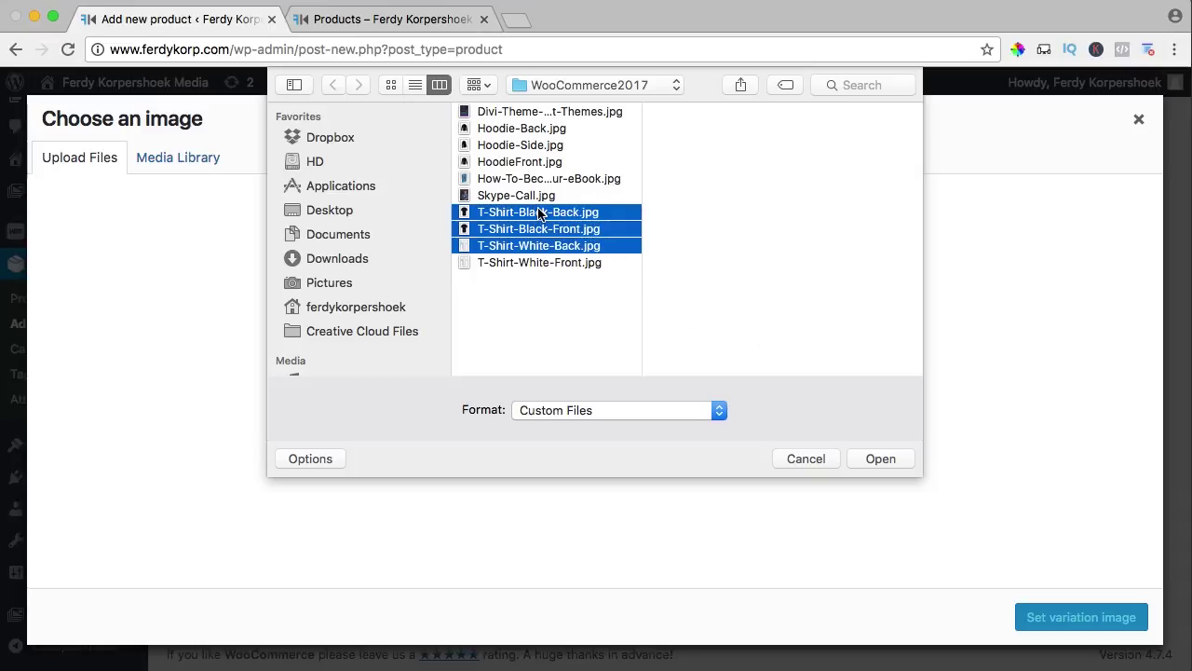
{"action": "key", "text": "shift+Down"}
{"action": "left_click", "coordinate": [871, 458]}
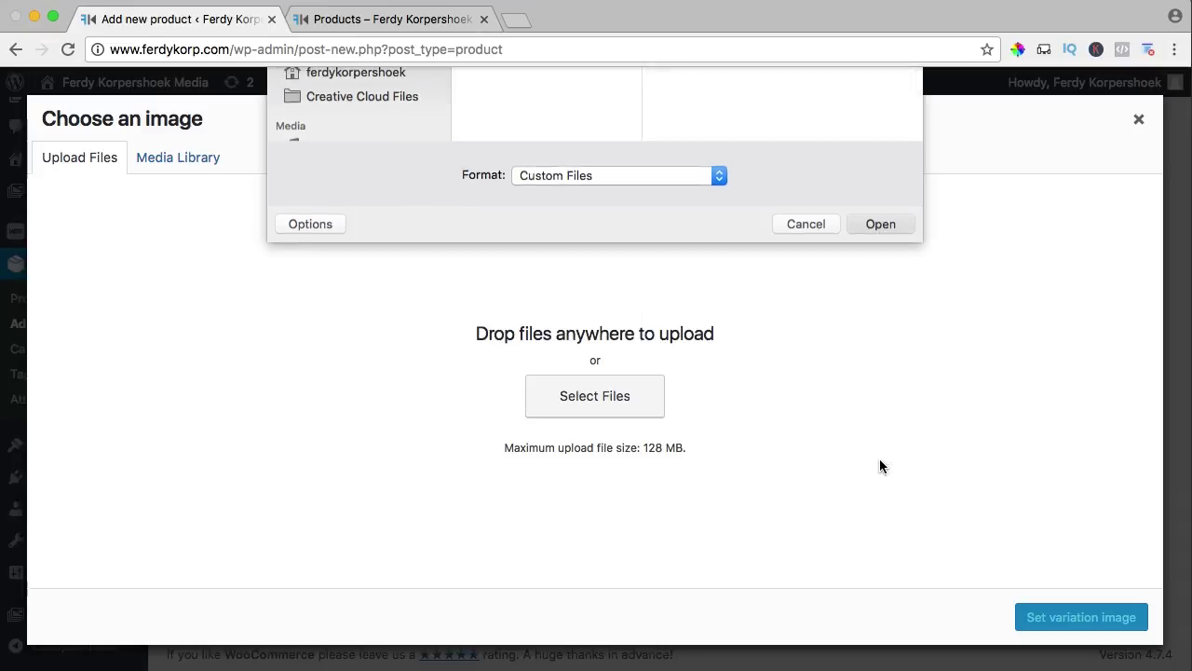
Remove hyphens from the black back image's title, and set the white front image's title and alt text to T-Shirt White Front.
{"action": "left_click", "coordinate": [1030, 507]}
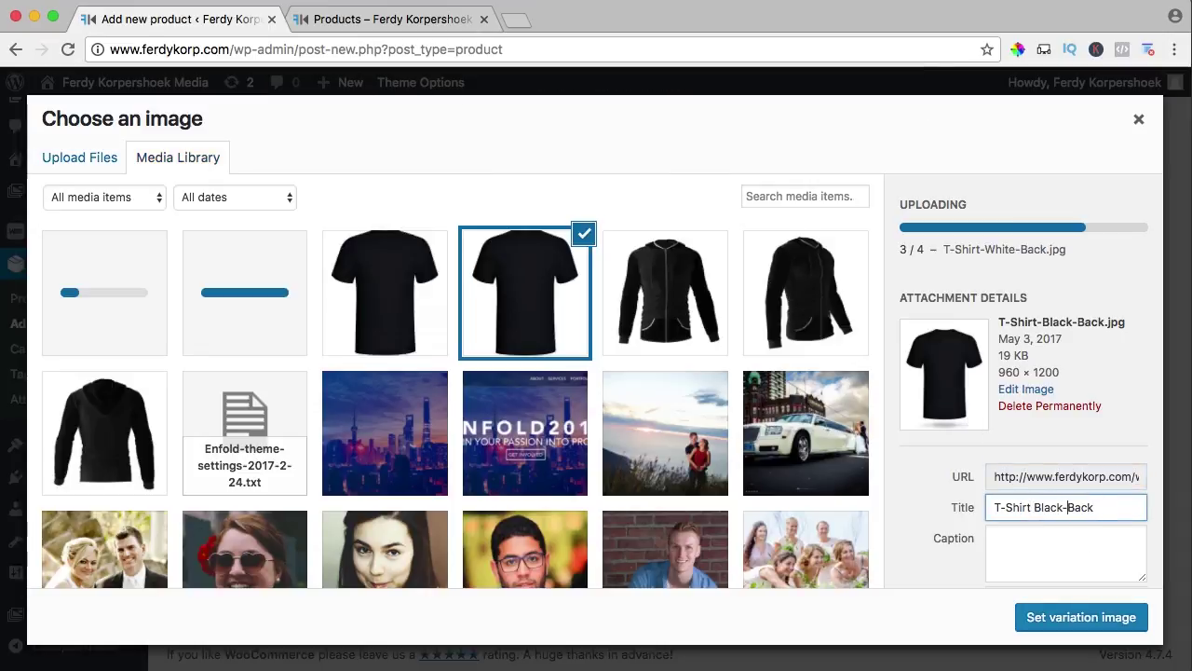
{"action": "key", "text": "Tab"}
{"action": "left_click", "coordinate": [97, 288]}
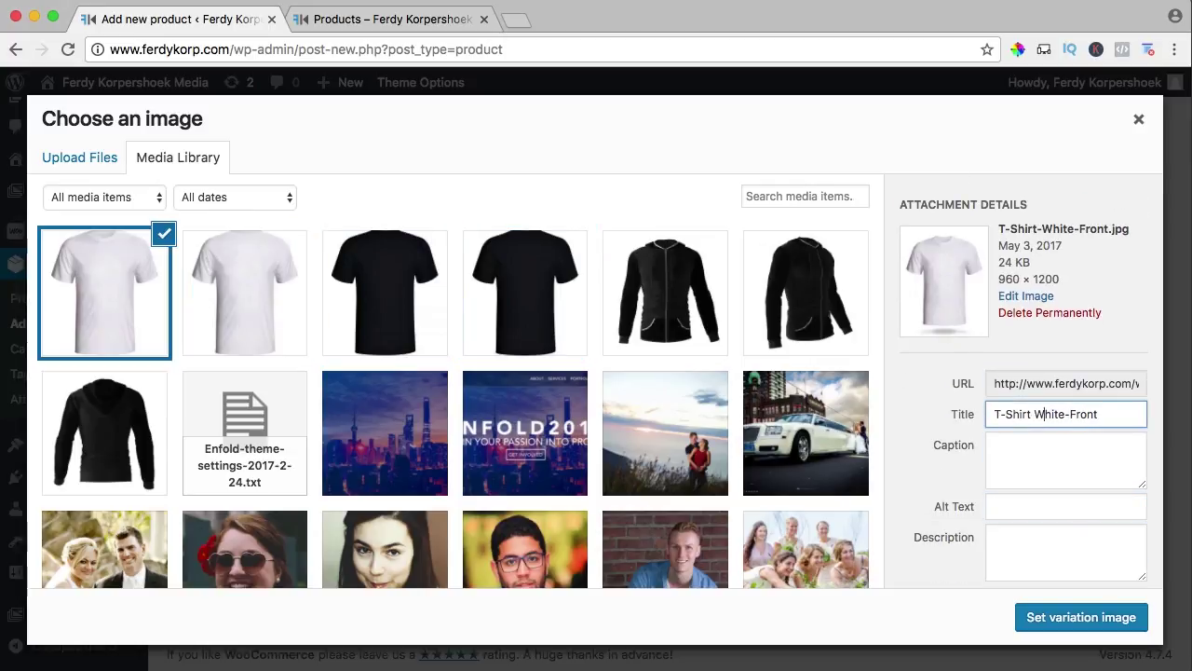
{"action": "type", "text": "T-Shirt White Front"}
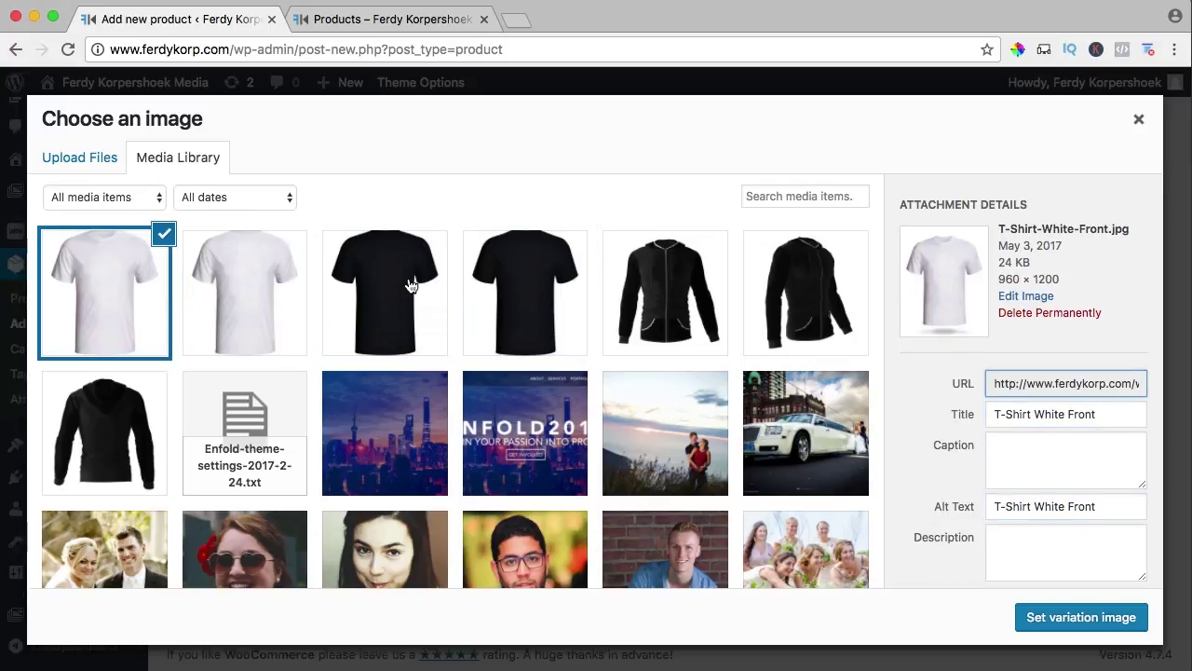
Assign the black front T-shirt image to the XL Black variation and the white front image to XL White.
{"action": "left_click", "coordinate": [400, 289]}
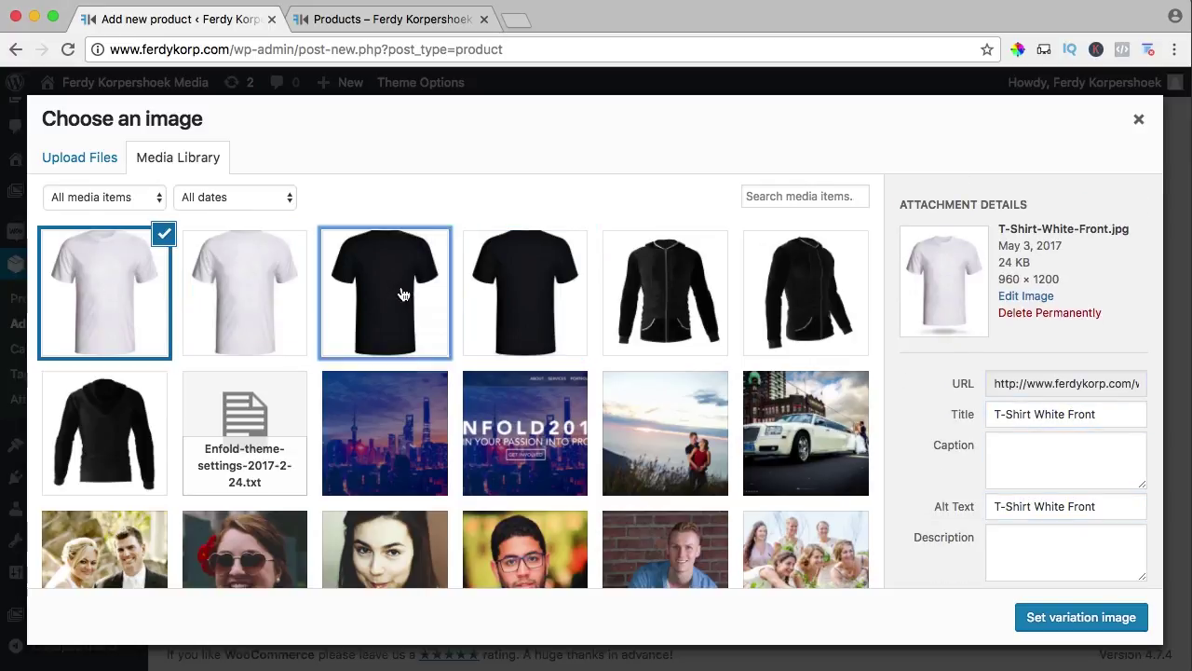
{"action": "left_click", "coordinate": [1068, 614]}
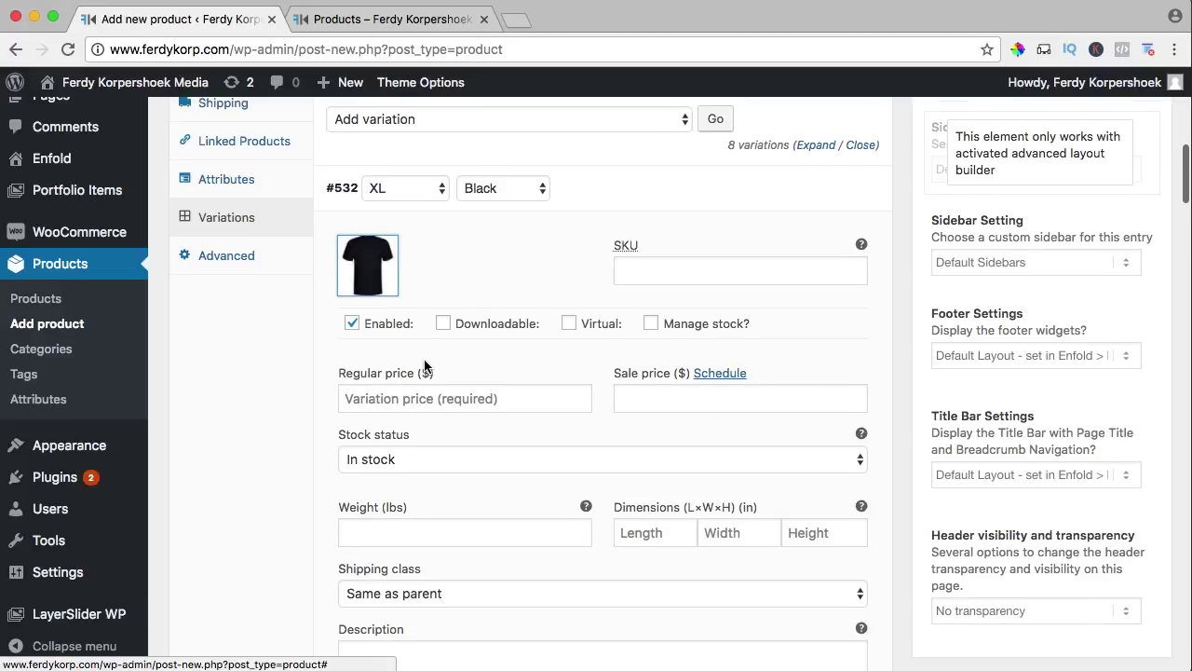
{"action": "scroll", "coordinate": [424, 359], "scroll_direction": "down", "scroll_amount": 10}
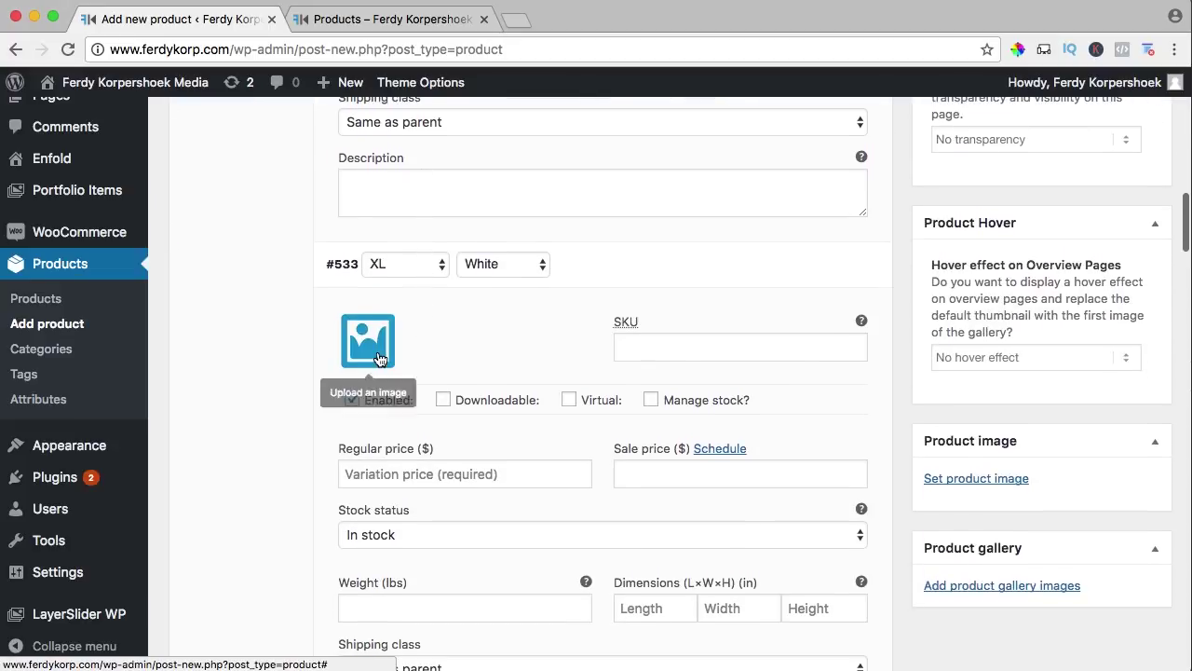
{"action": "left_click", "coordinate": [378, 358]}
{"action": "left_click", "coordinate": [128, 294]}
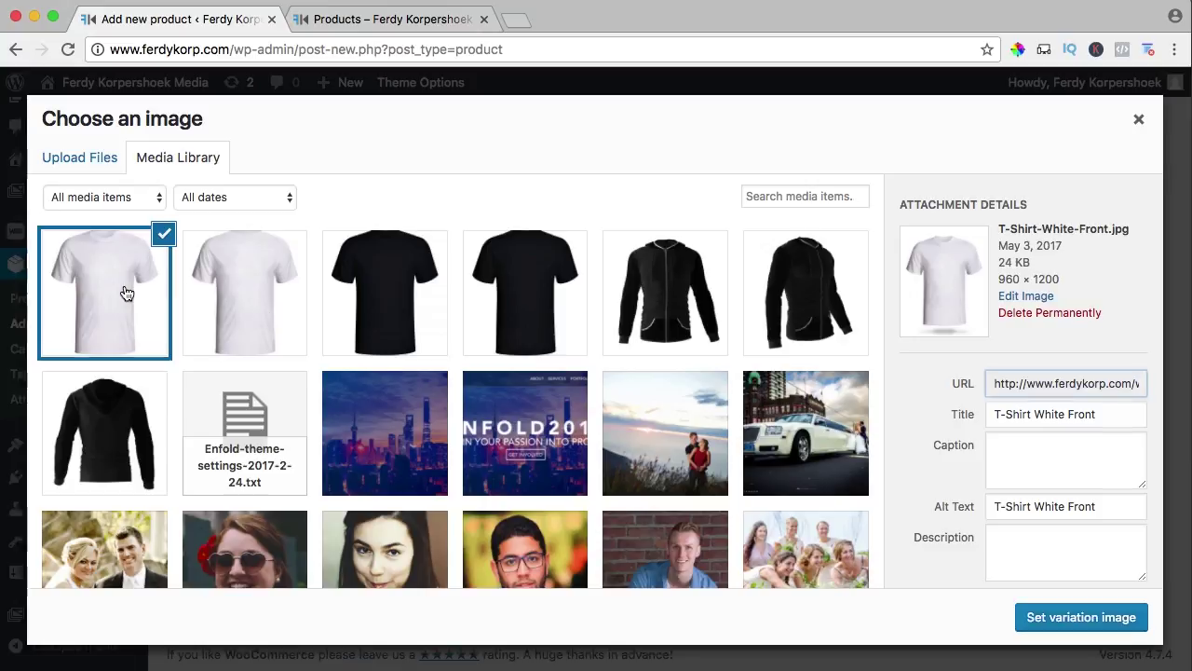
{"action": "left_click", "coordinate": [1094, 618]}
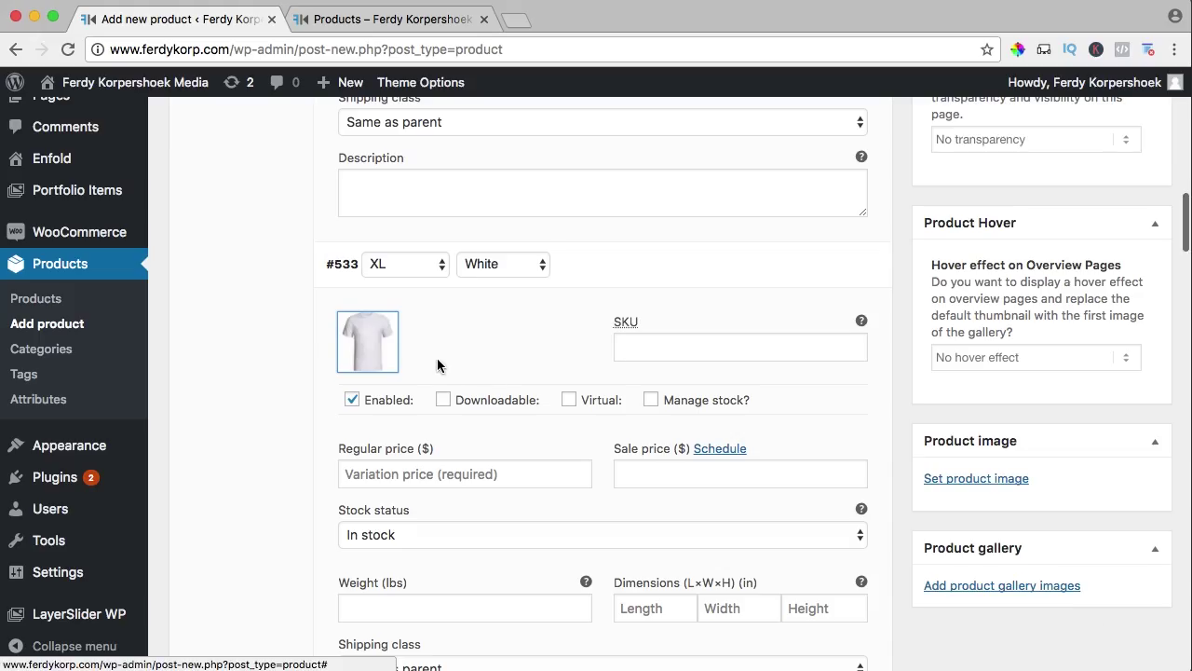
Assign the black front T-shirt image to the L Black variation and the white front image to L White.
{"action": "scroll", "coordinate": [437, 357], "scroll_direction": "down", "scroll_amount": 5}
{"action": "scroll", "coordinate": [436, 356], "scroll_direction": "down", "scroll_amount": 4}
{"action": "left_click", "coordinate": [366, 433]}
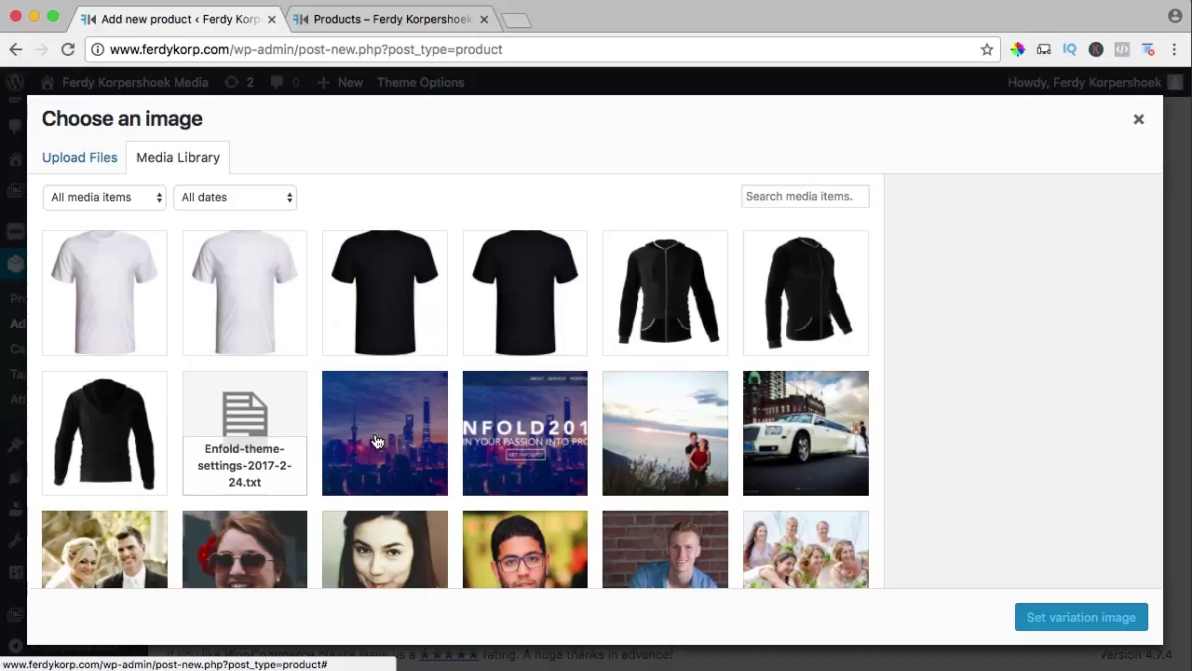
{"action": "left_click", "coordinate": [382, 312]}
{"action": "left_click", "coordinate": [1043, 617]}
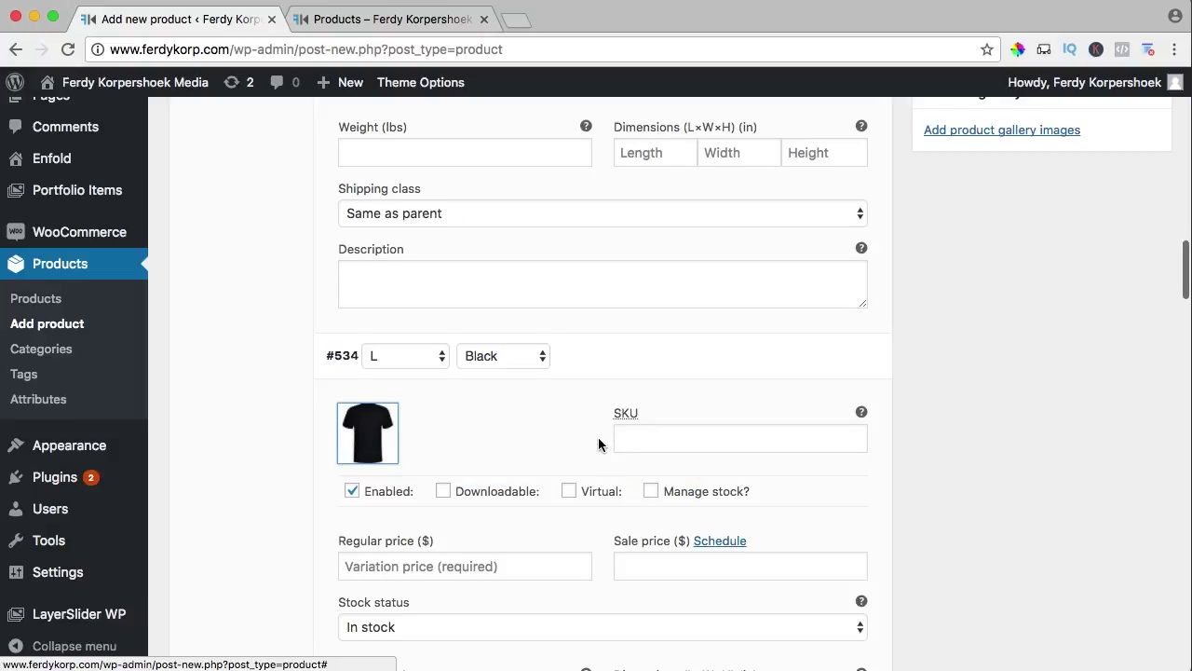
{"action": "scroll", "coordinate": [592, 434], "scroll_direction": "down", "scroll_amount": 5}
{"action": "left_click", "coordinate": [353, 590]}
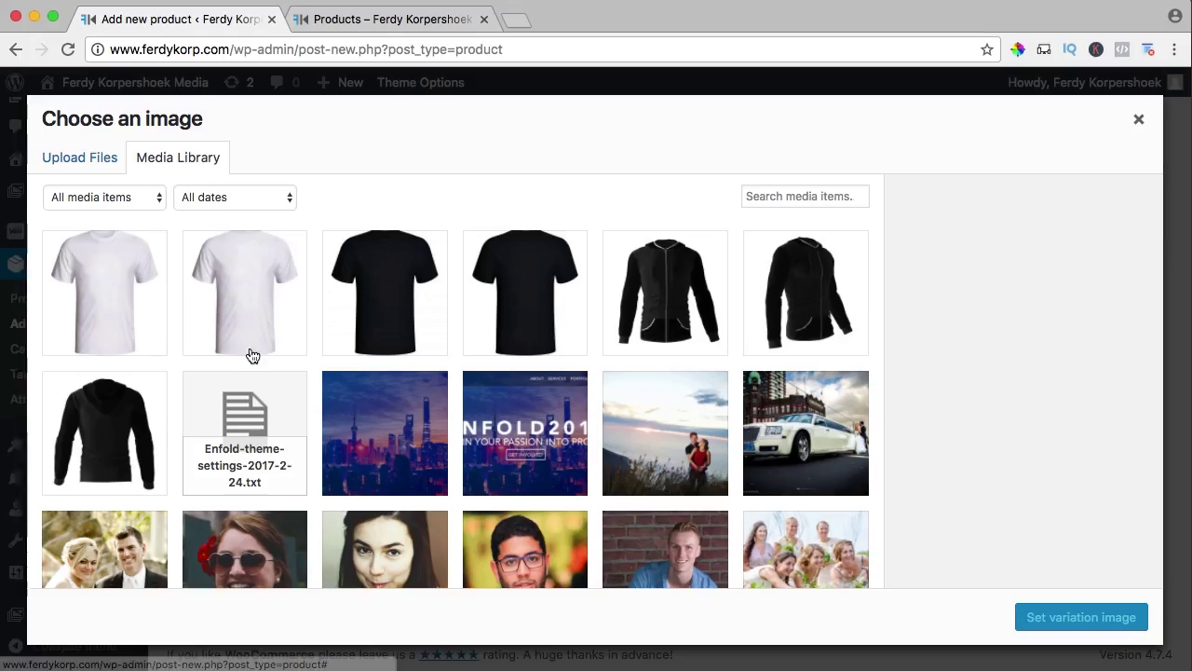
{"action": "left_click", "coordinate": [116, 300]}
{"action": "left_click", "coordinate": [1144, 622]}
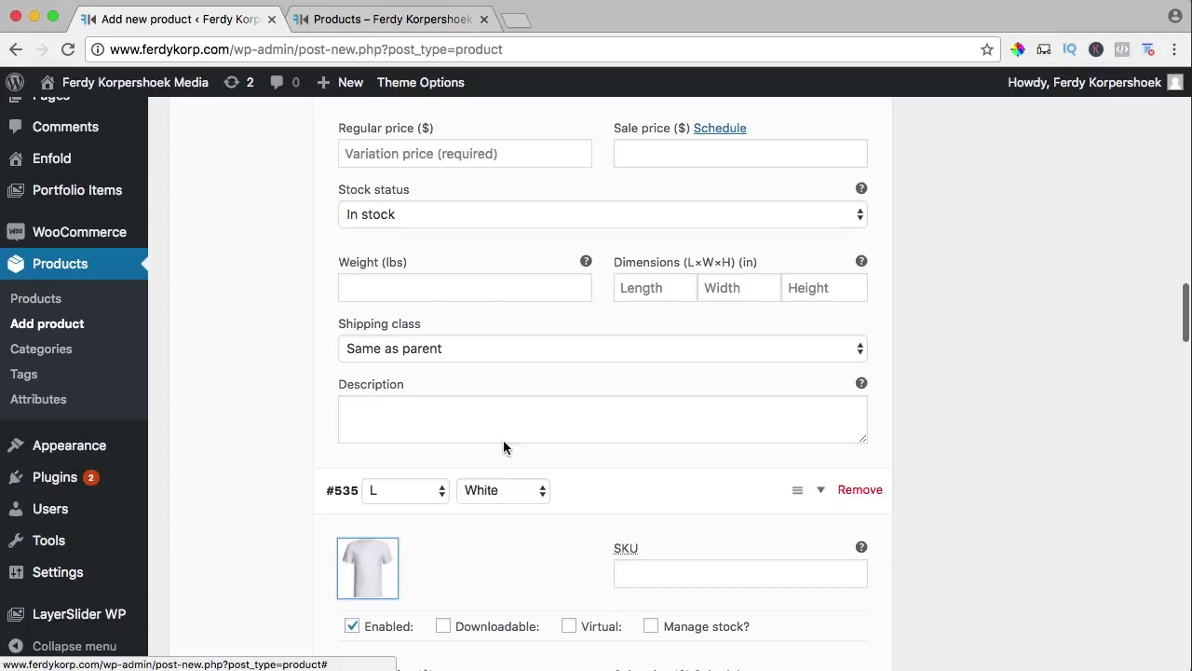
Assign the black front T-shirt image to the M Black variation and the white front image to M White.
{"action": "scroll", "coordinate": [479, 434], "scroll_direction": "down", "scroll_amount": 8}
{"action": "left_click", "coordinate": [368, 409]}
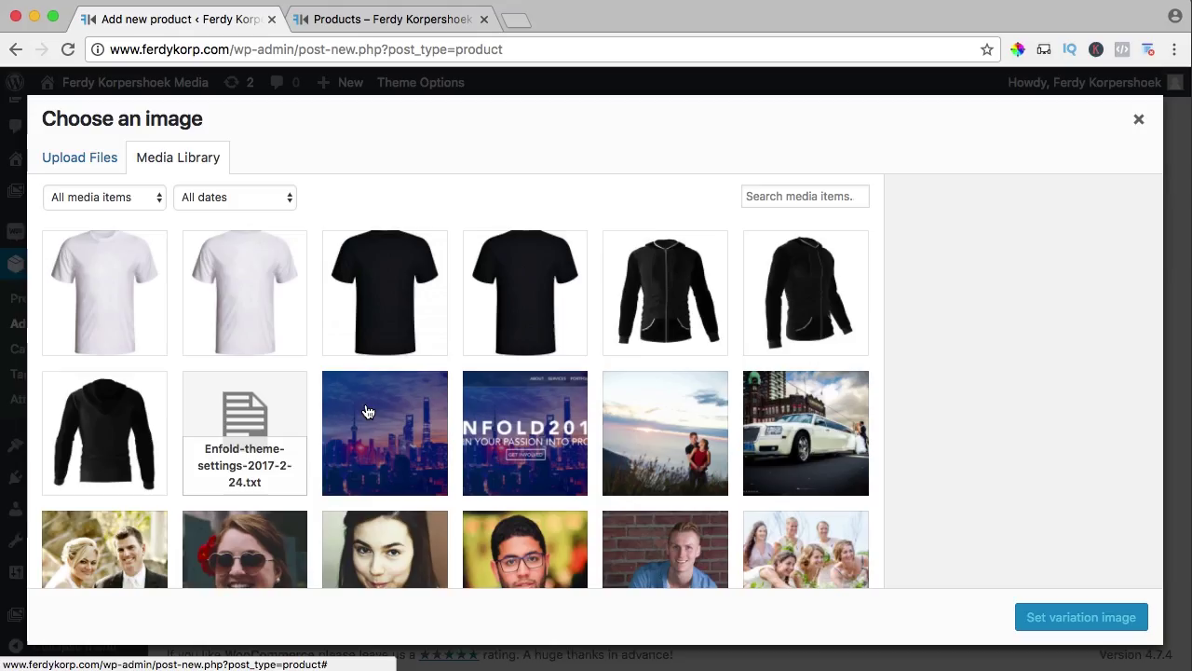
{"action": "left_click", "coordinate": [395, 326]}
{"action": "left_click", "coordinate": [1059, 607]}
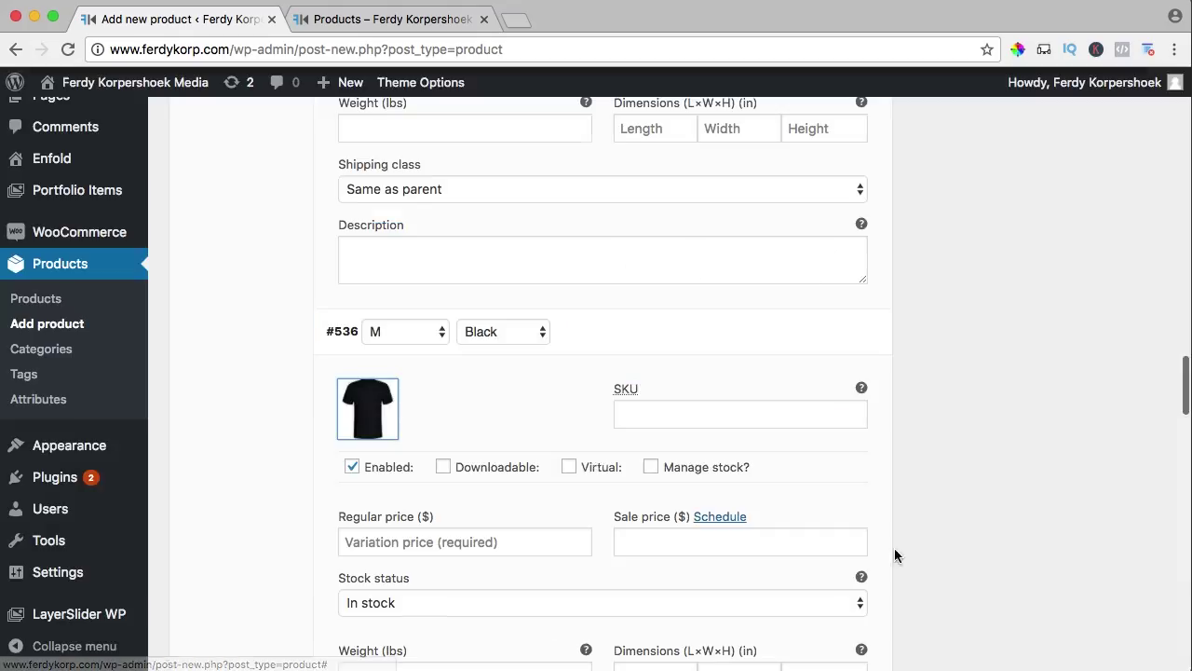
{"action": "scroll", "coordinate": [466, 406], "scroll_direction": "down", "scroll_amount": 6}
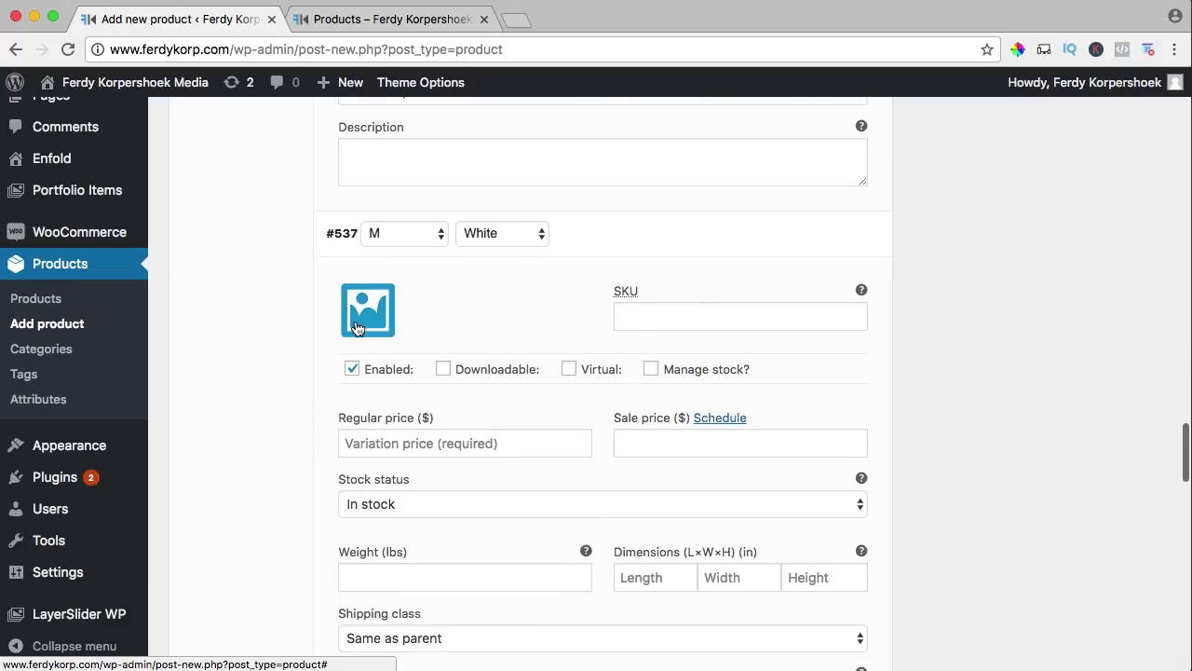
{"action": "left_click", "coordinate": [364, 303]}
{"action": "left_click", "coordinate": [104, 294]}
{"action": "left_click", "coordinate": [1057, 618]}
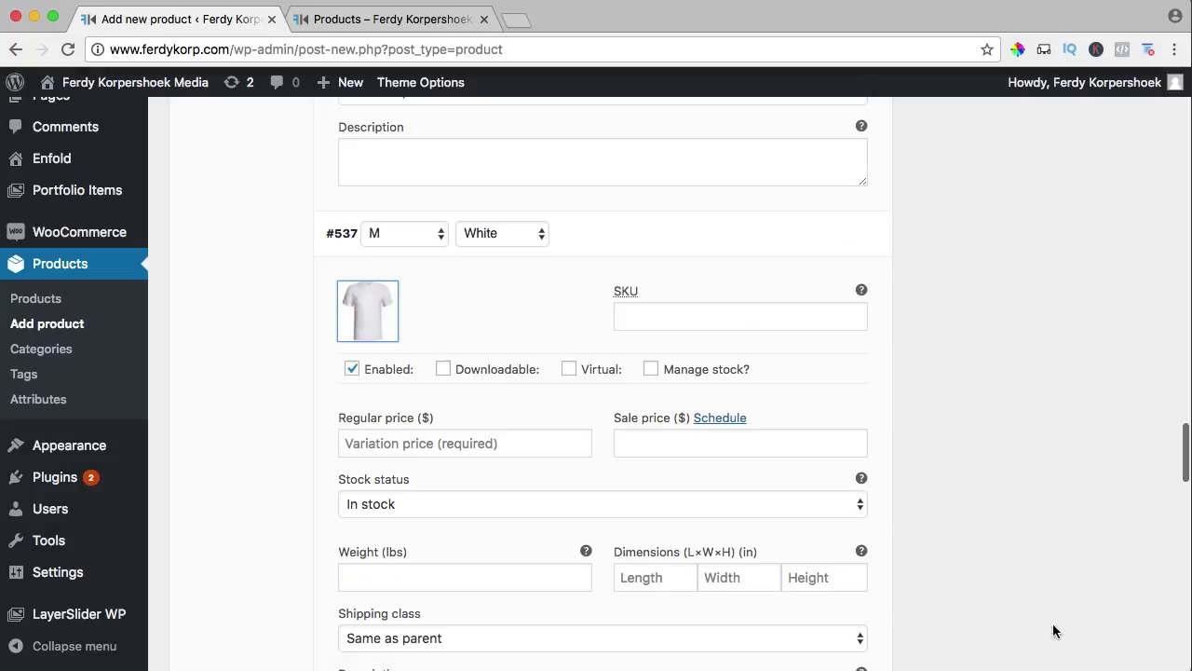
Assign the black front T-shirt image to the S Black variation and the white front image to S White.
{"action": "scroll", "coordinate": [480, 385], "scroll_direction": "down", "scroll_amount": 5}
{"action": "left_click", "coordinate": [379, 452]}
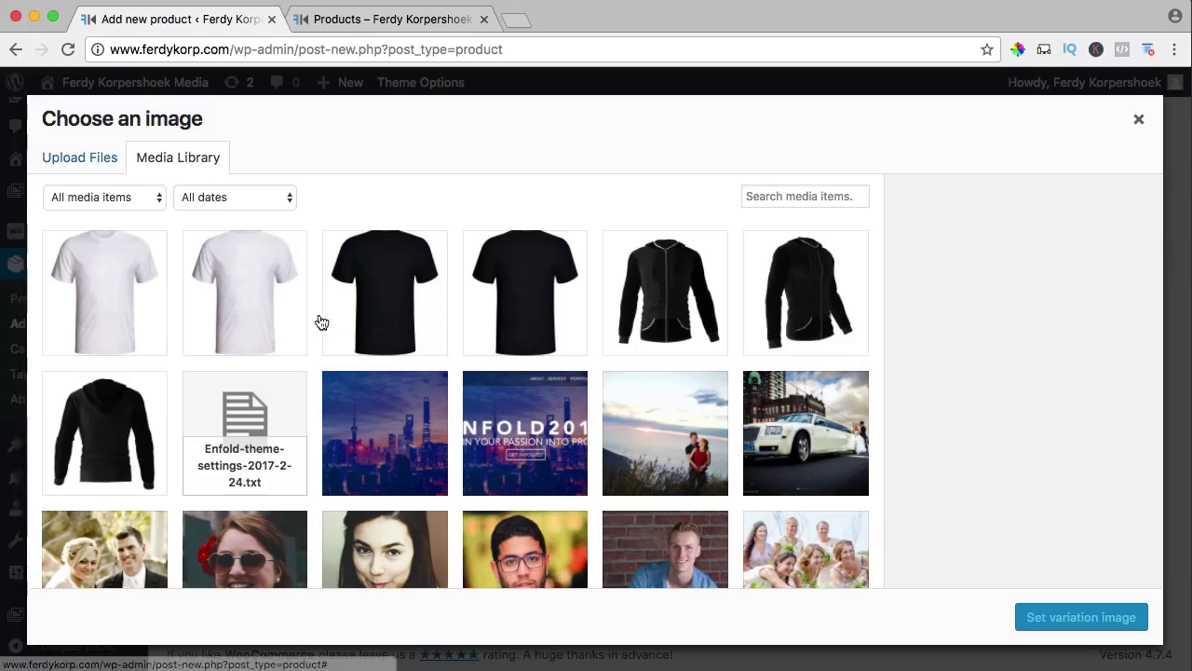
{"action": "left_click", "coordinate": [385, 293]}
{"action": "left_click", "coordinate": [1051, 619]}
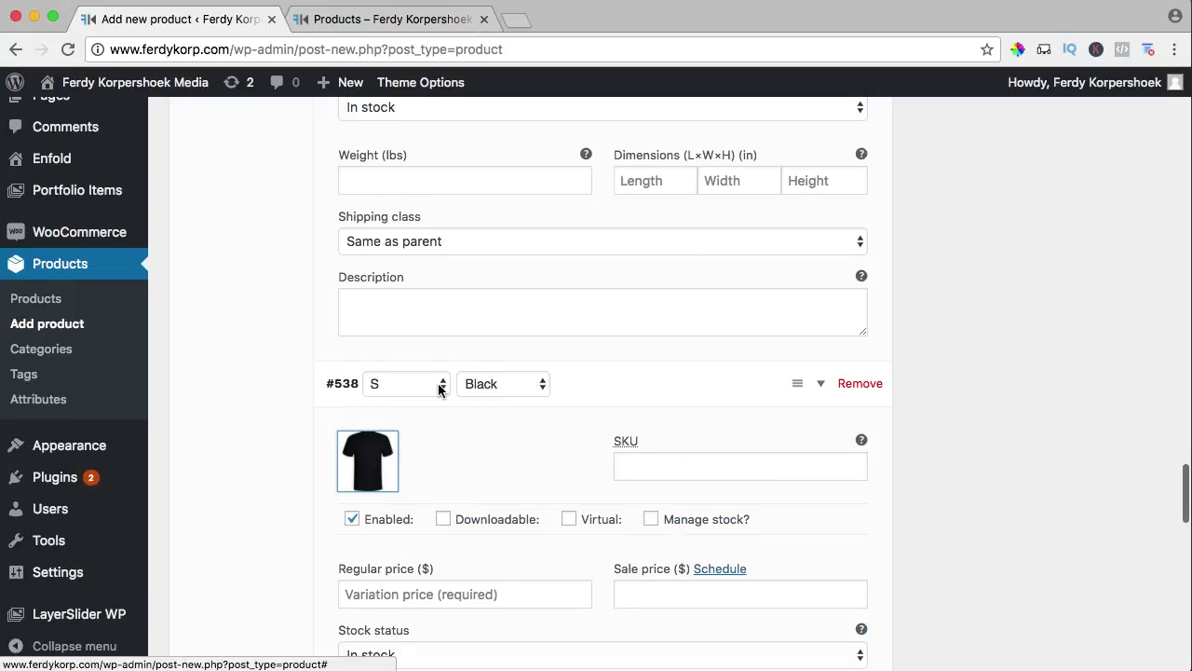
{"action": "scroll", "coordinate": [439, 385], "scroll_direction": "down", "scroll_amount": 5}
{"action": "left_click", "coordinate": [391, 383]}
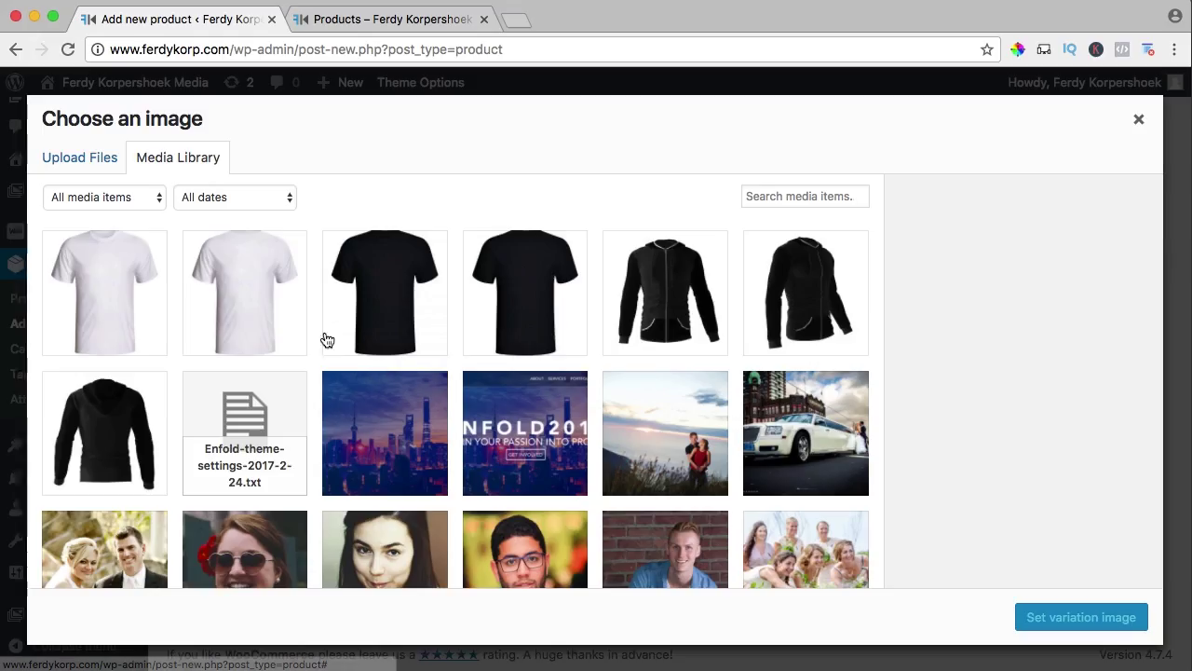
{"action": "left_click", "coordinate": [124, 279]}
{"action": "left_click", "coordinate": [1058, 615]}
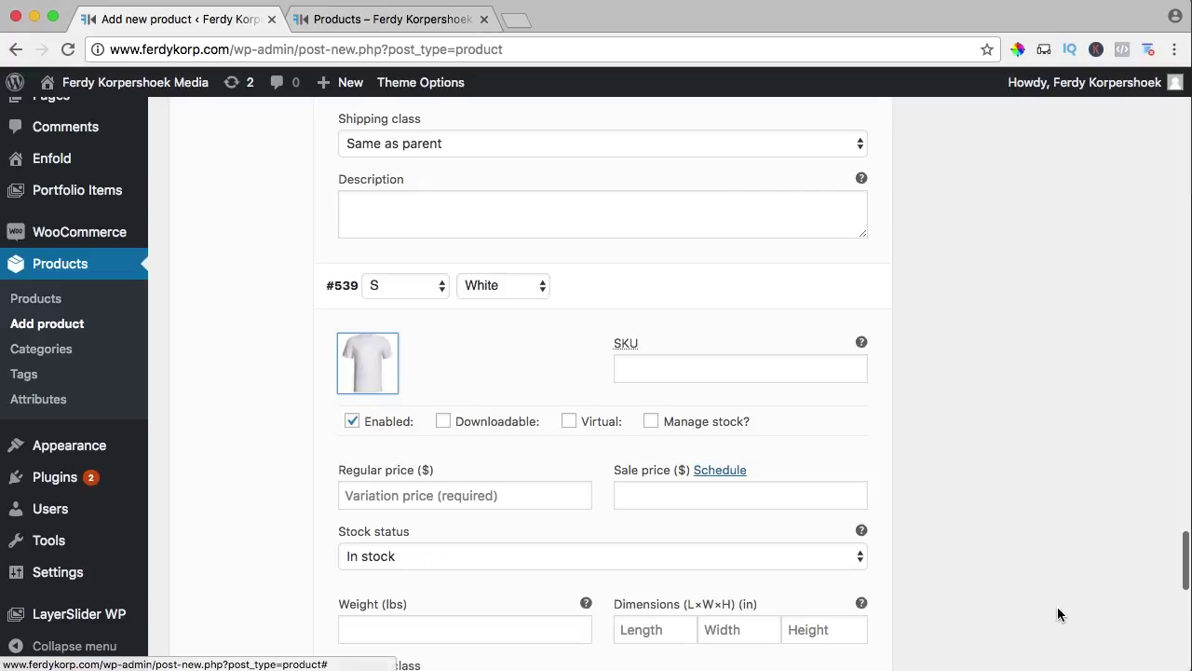
Create a new product category named T-Shirts with Merchandise as its parent category.
{"action": "scroll", "coordinate": [1020, 433], "scroll_direction": "up", "scroll_amount": 20}
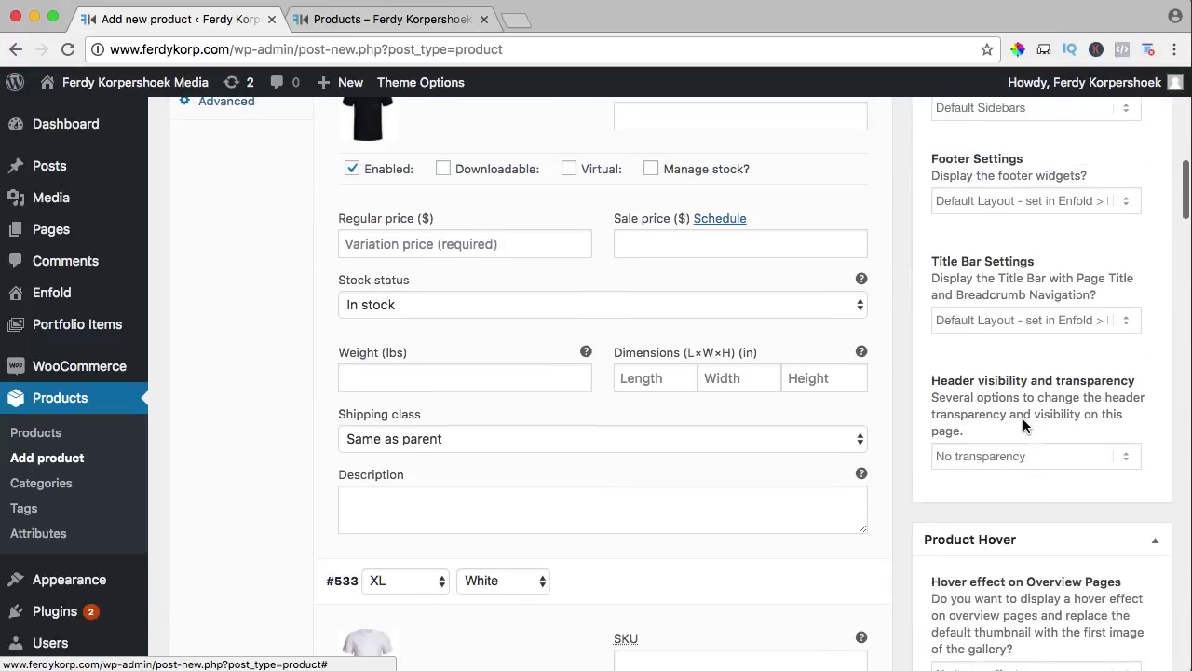
{"action": "scroll", "coordinate": [1024, 421], "scroll_direction": "up", "scroll_amount": 8}
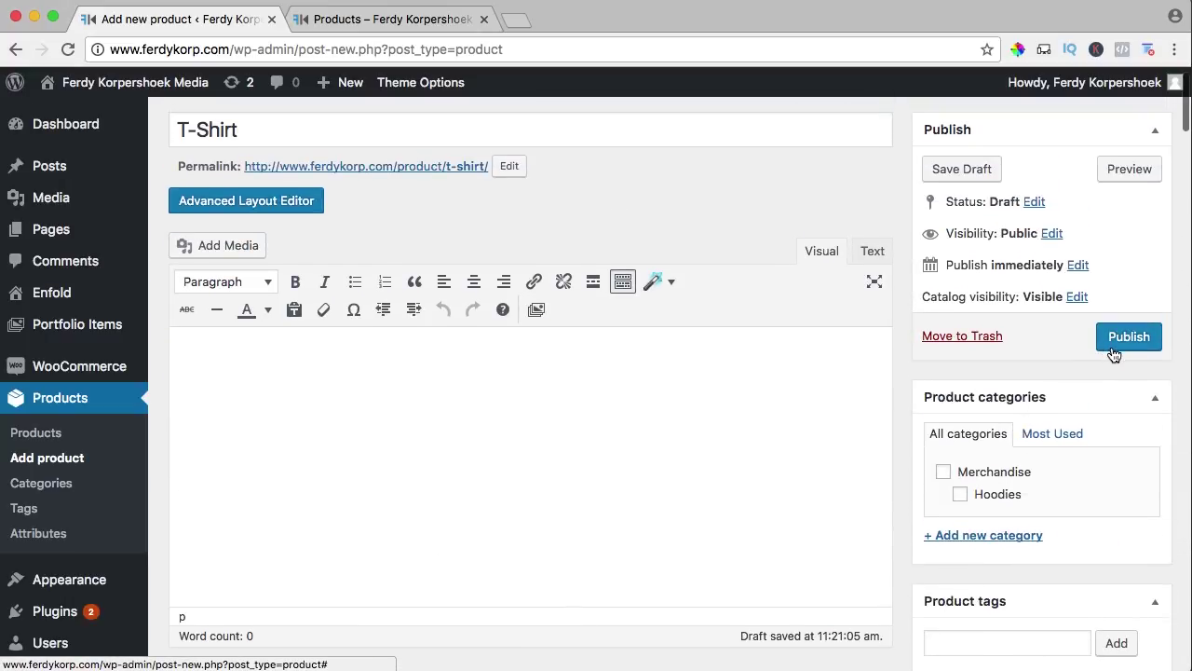
{"action": "left_click", "coordinate": [976, 538]}
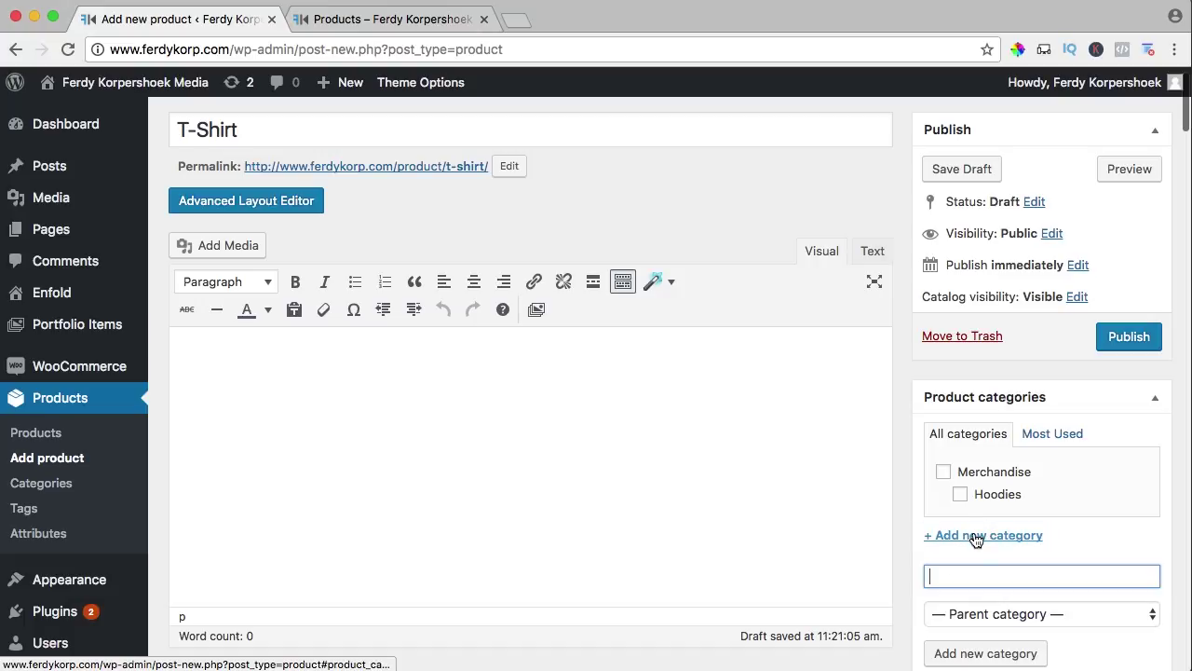
{"action": "type", "text": "T-Shirts"}
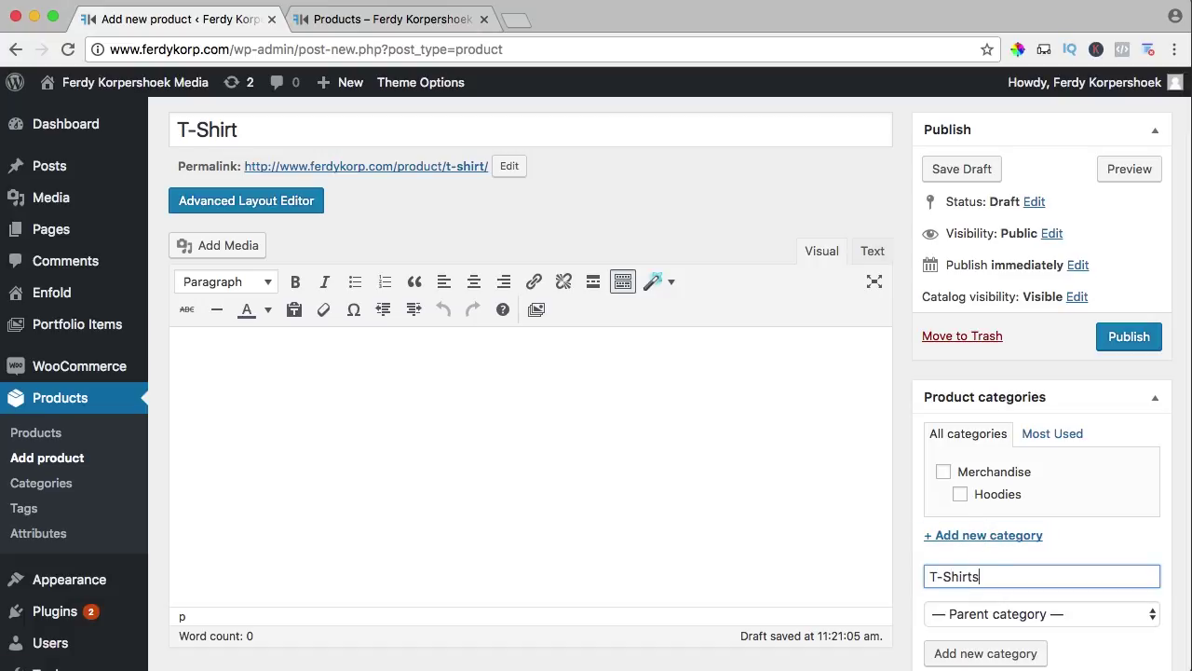
{"action": "left_click", "coordinate": [998, 621]}
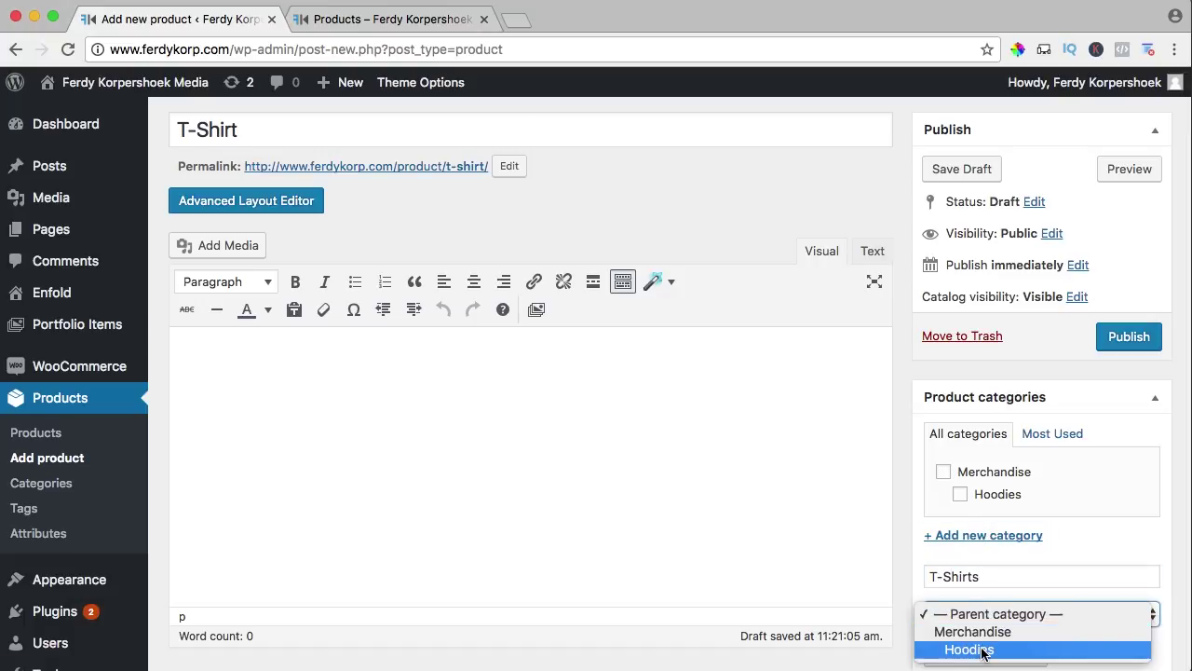
{"action": "left_click", "coordinate": [985, 630]}
{"action": "scroll", "coordinate": [957, 494], "scroll_direction": "down", "scroll_amount": 4}
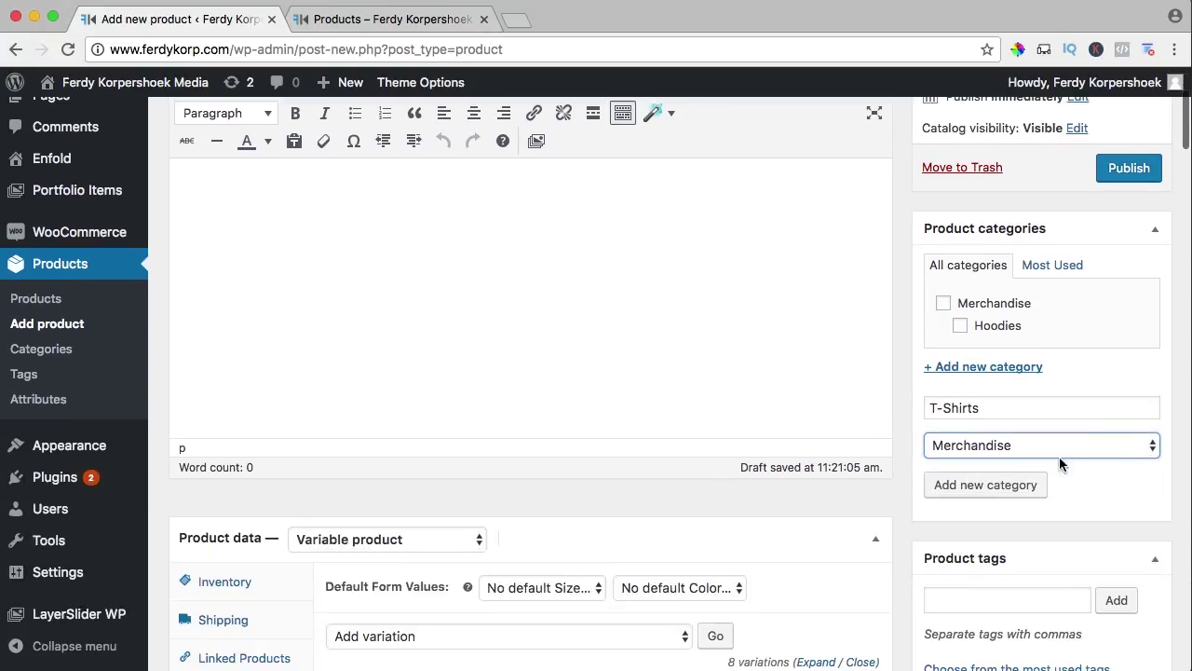
{"action": "left_click", "coordinate": [978, 481]}
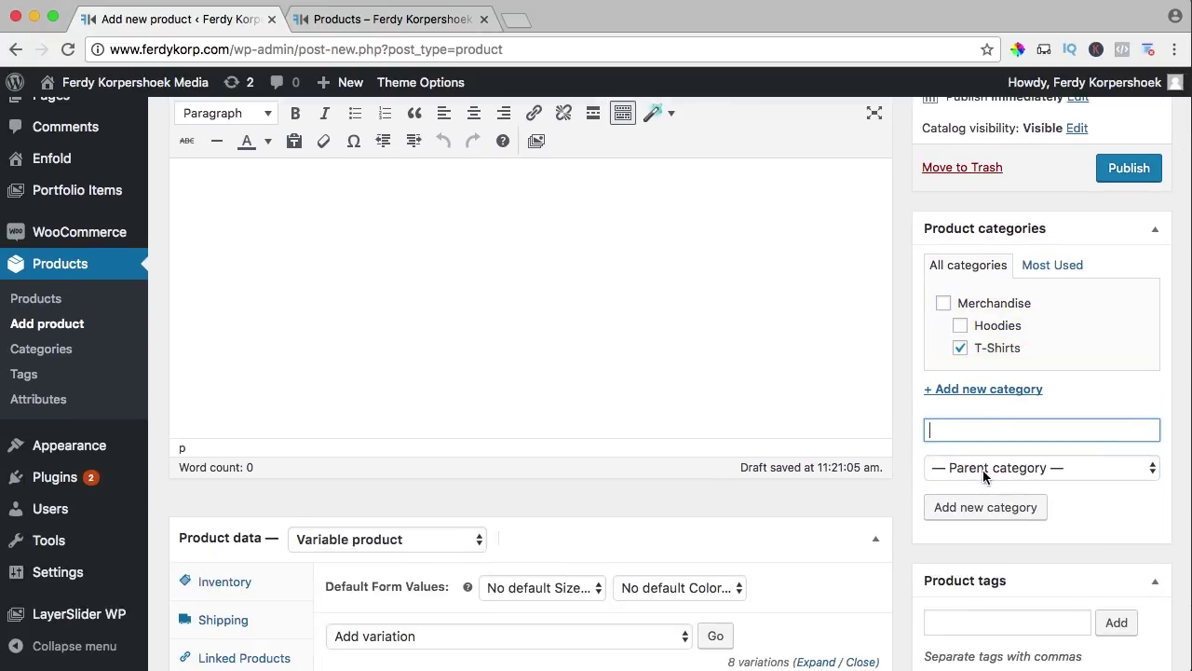
Assign the product to the Merchandise category as well and save the product.
{"action": "left_click", "coordinate": [945, 306]}
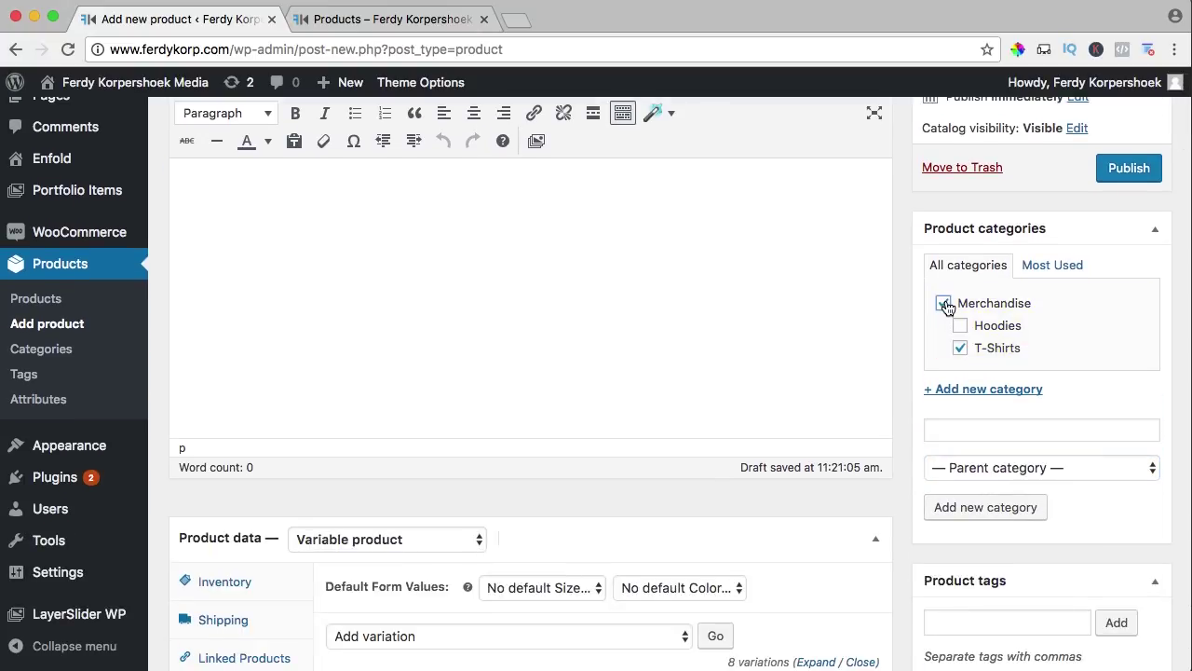
{"action": "left_click", "coordinate": [1126, 178]}
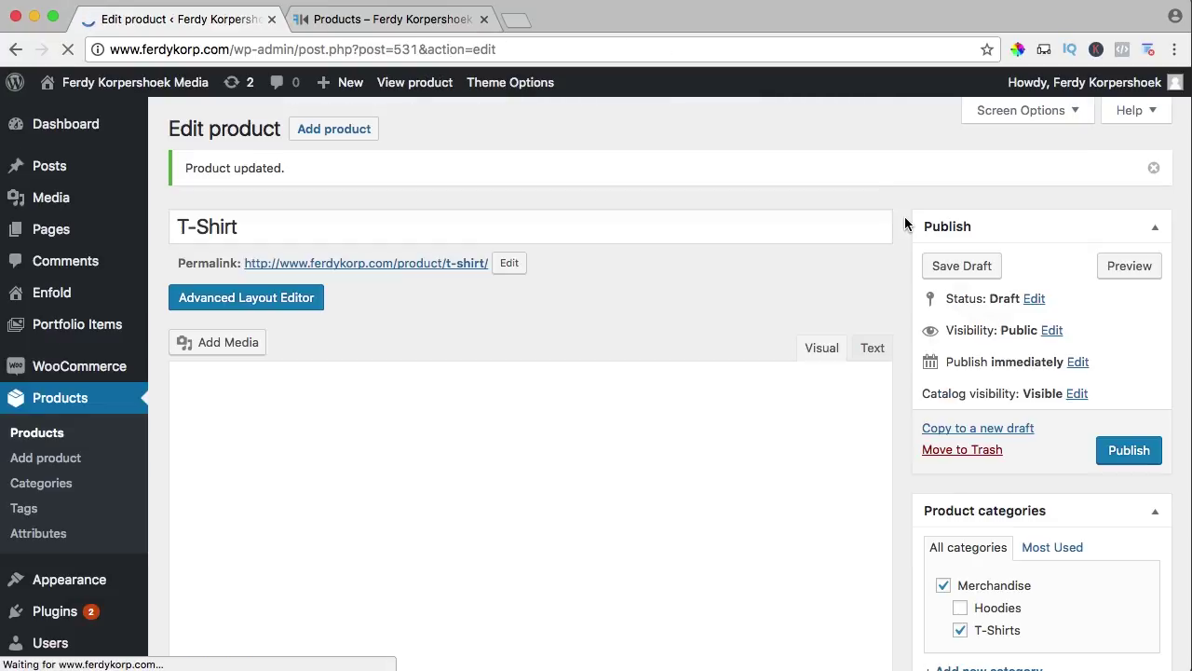
Expand all the product's variations and set the SKU to 00021 for XL Black and 00022 for XL White.
{"action": "scroll", "coordinate": [907, 226], "scroll_direction": "down", "scroll_amount": 6}
{"action": "scroll", "coordinate": [907, 227], "scroll_direction": "down", "scroll_amount": 5}
{"action": "scroll", "coordinate": [907, 226], "scroll_direction": "up", "scroll_amount": 3}
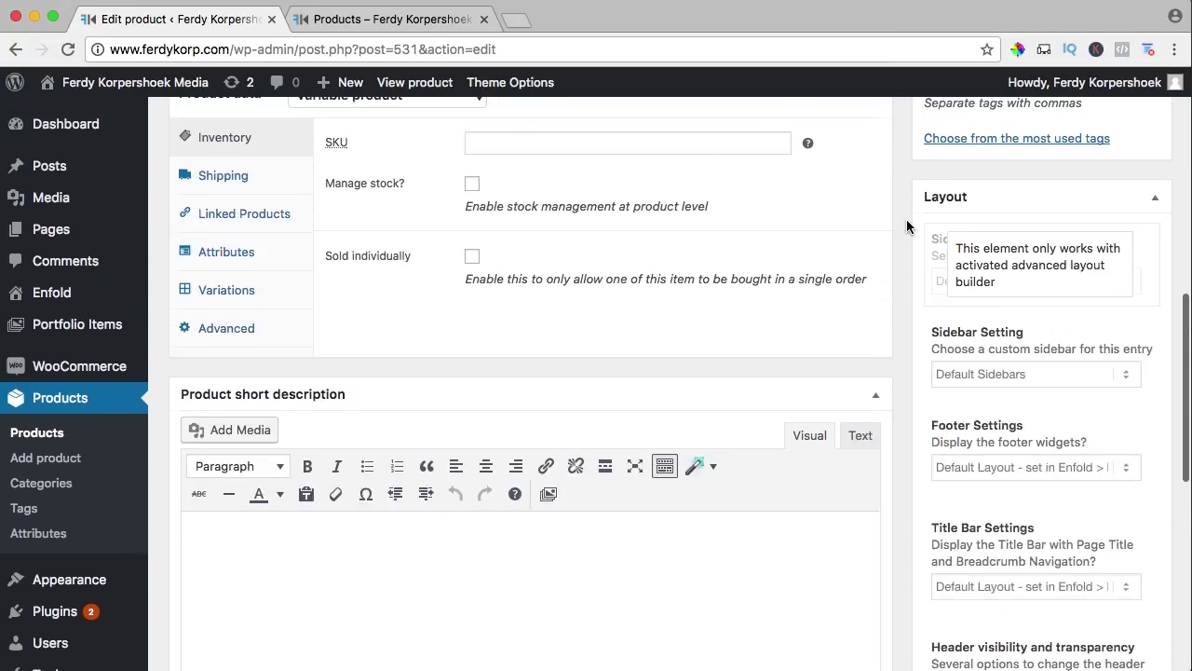
{"action": "left_click", "coordinate": [246, 298]}
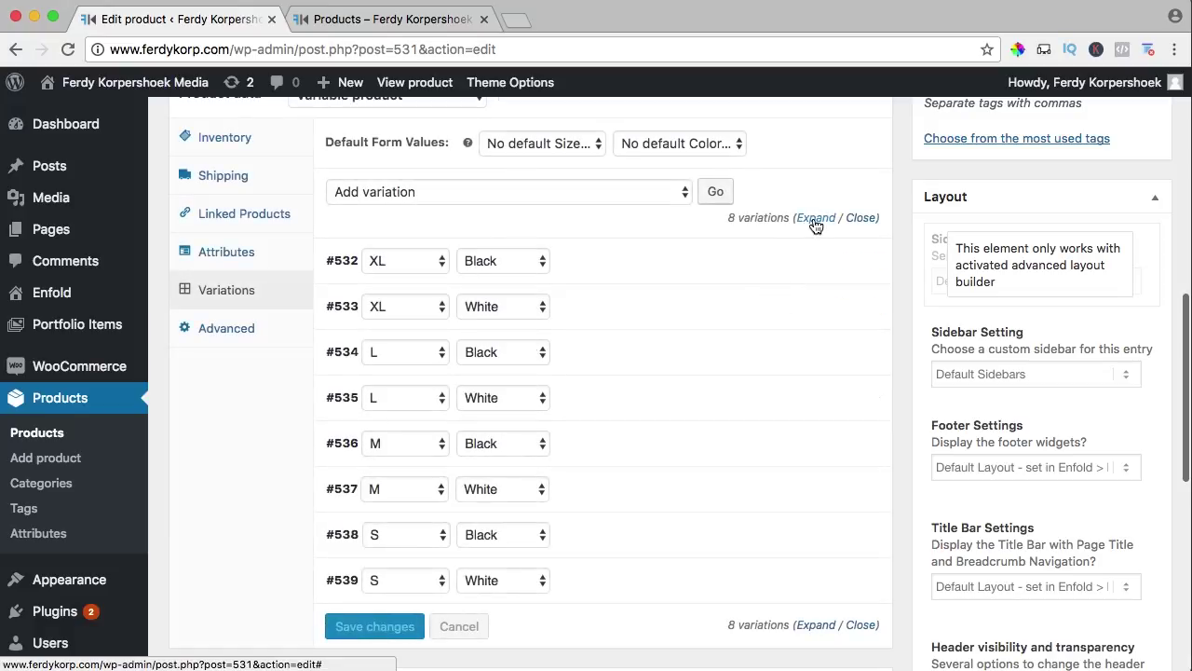
{"action": "left_click", "coordinate": [816, 218]}
{"action": "scroll", "coordinate": [643, 247], "scroll_direction": "down", "scroll_amount": 2}
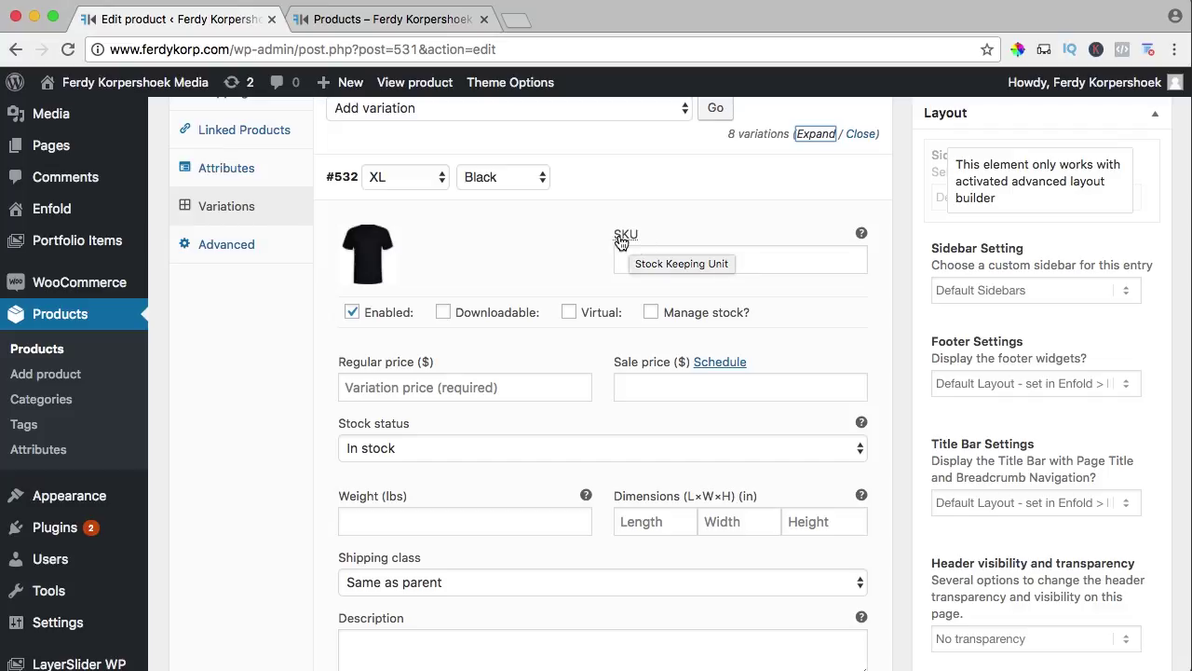
{"action": "left_click", "coordinate": [669, 258]}
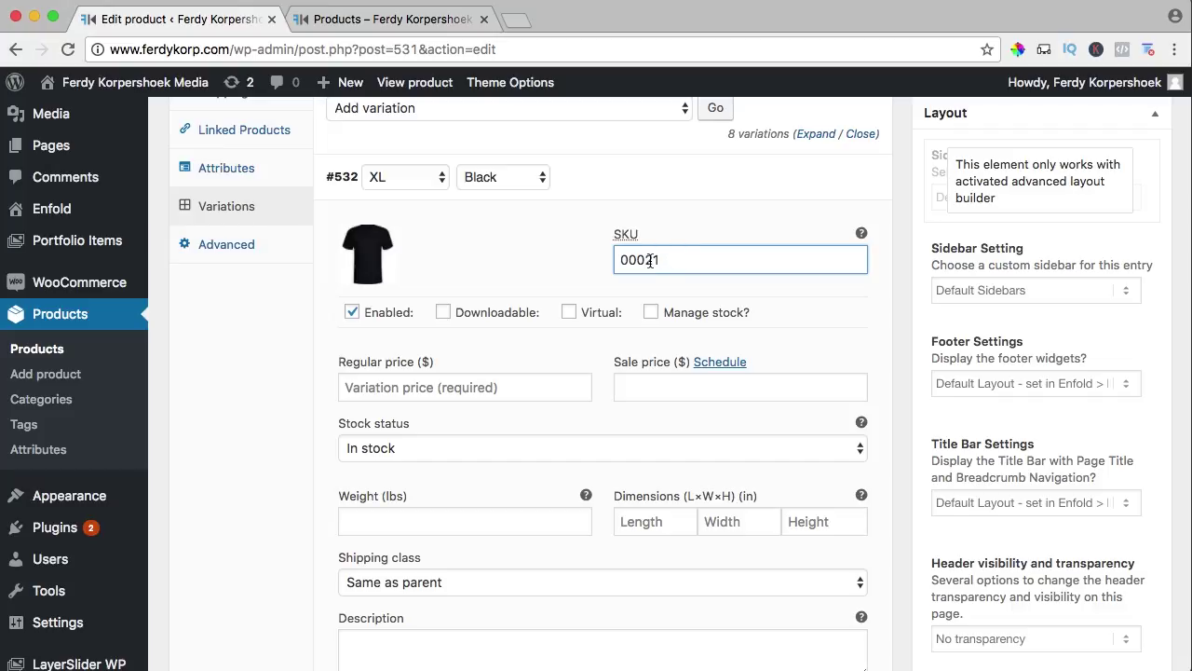
{"action": "scroll", "coordinate": [675, 452], "scroll_direction": "down", "scroll_amount": 4}
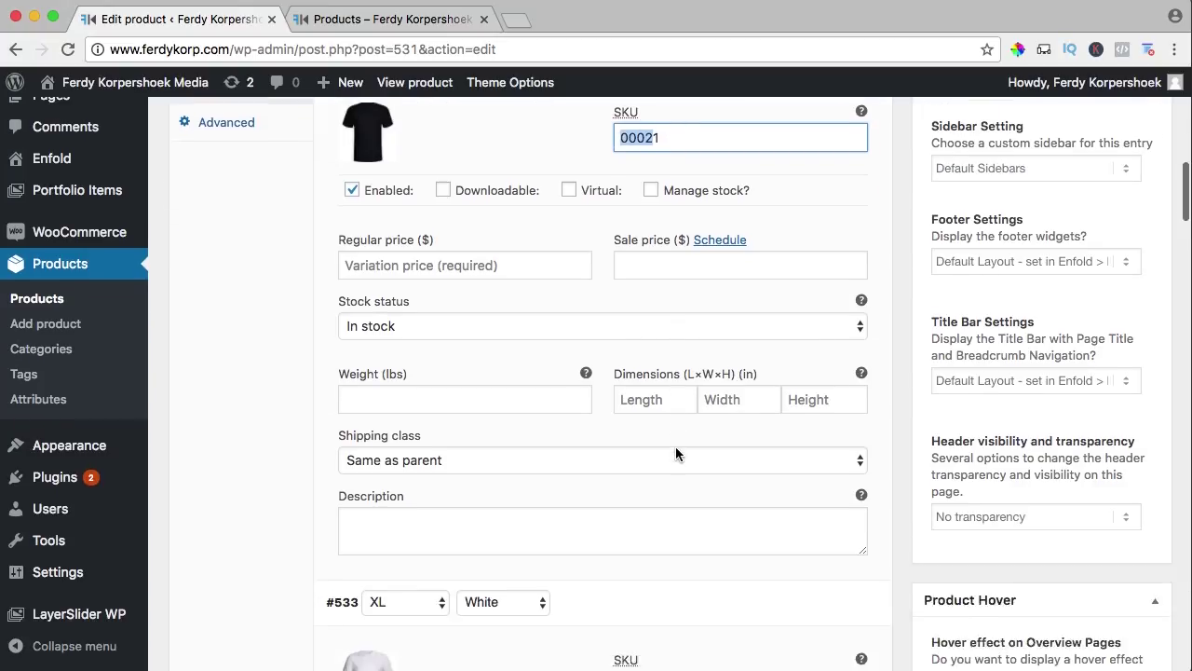
{"action": "left_click", "coordinate": [676, 441]}
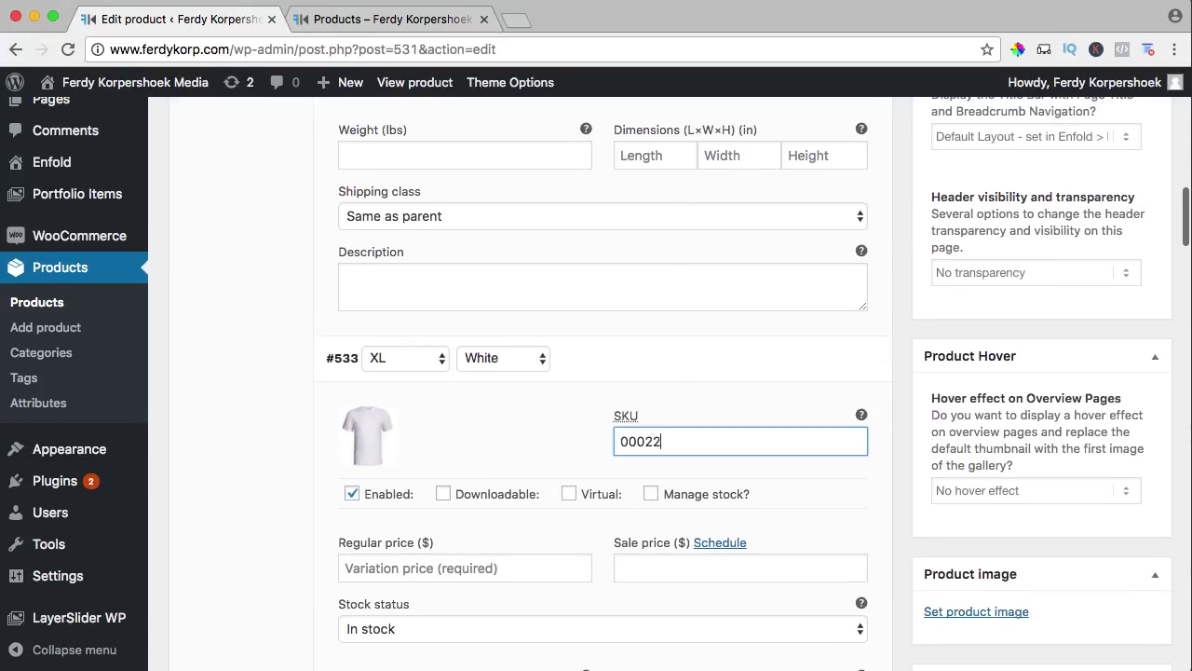
Set the SKU to 00023 for the L Black variation and 00024 for L White.
{"action": "scroll", "coordinate": [682, 437], "scroll_direction": "down", "scroll_amount": 6}
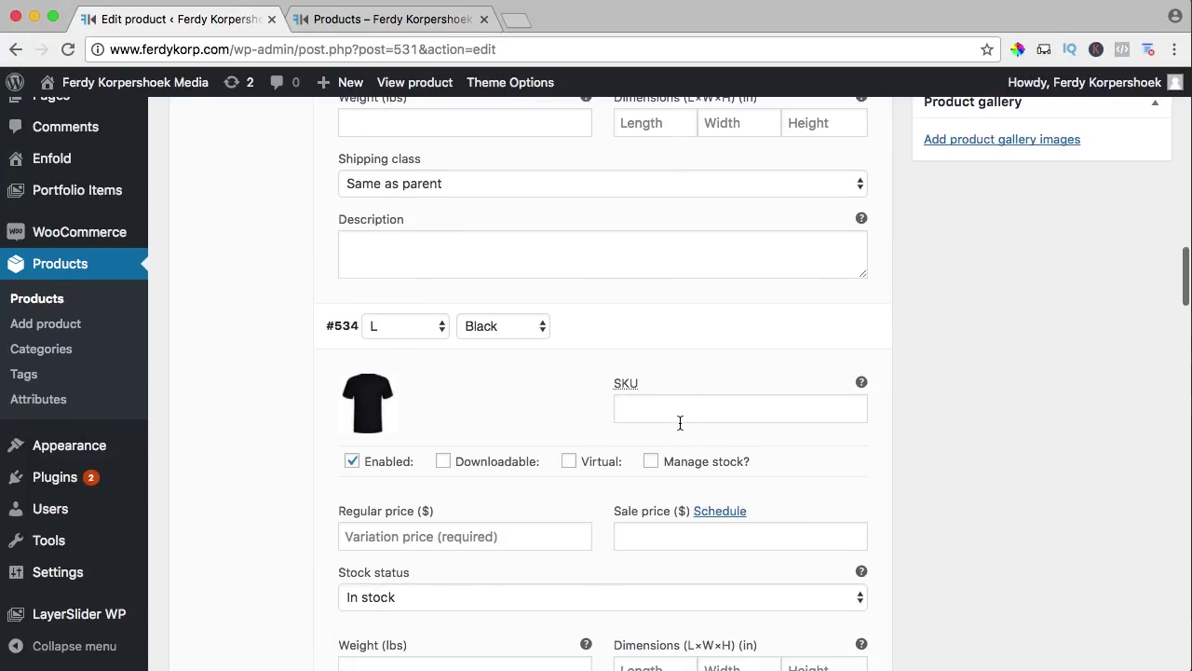
{"action": "left_click", "coordinate": [680, 420]}
{"action": "type", "text": "00023"}
{"action": "scroll", "coordinate": [684, 412], "scroll_direction": "down", "scroll_amount": 6}
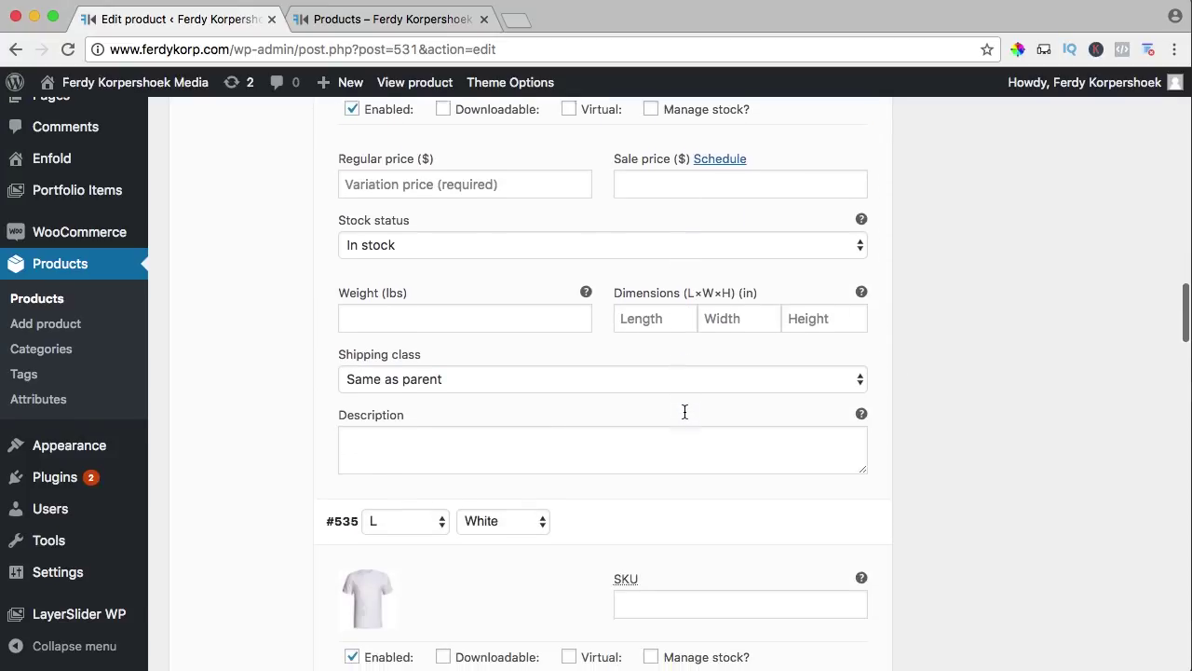
{"action": "left_click", "coordinate": [660, 427]}
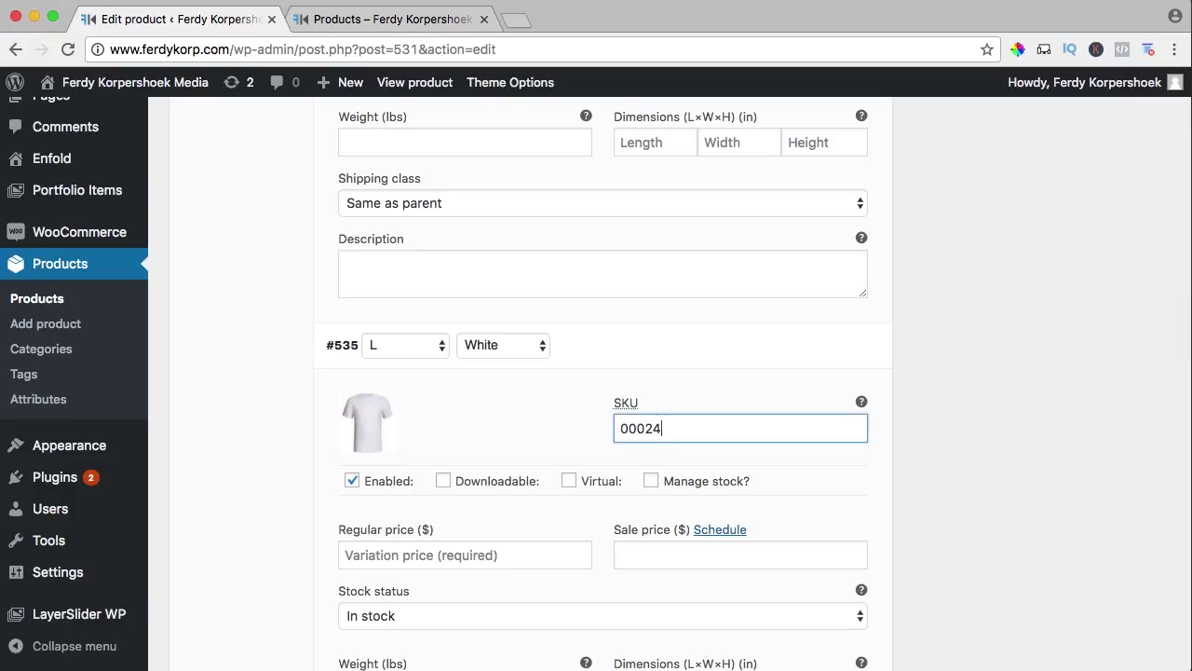
{"action": "type", "text": "00024"}
Set the SKU to 00025 for the M Black variation and 00026 for M White.
{"action": "scroll", "coordinate": [333, 155], "scroll_direction": "down", "scroll_amount": 5}
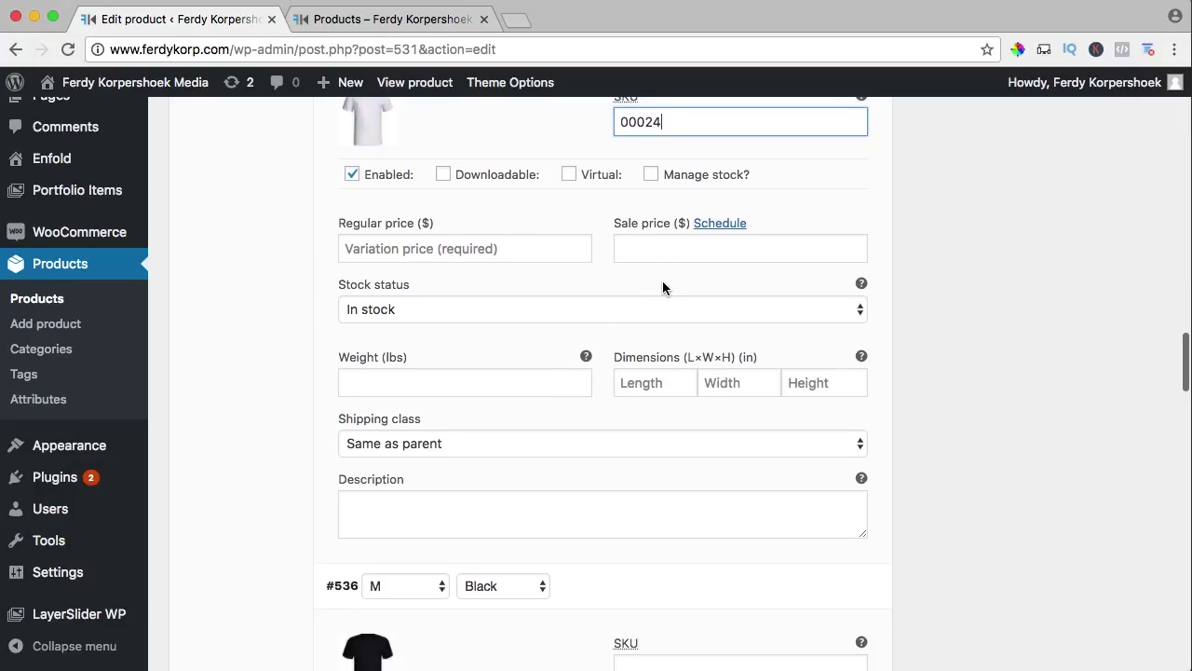
{"action": "scroll", "coordinate": [664, 285], "scroll_direction": "down", "scroll_amount": 6}
{"action": "left_click", "coordinate": [639, 327]}
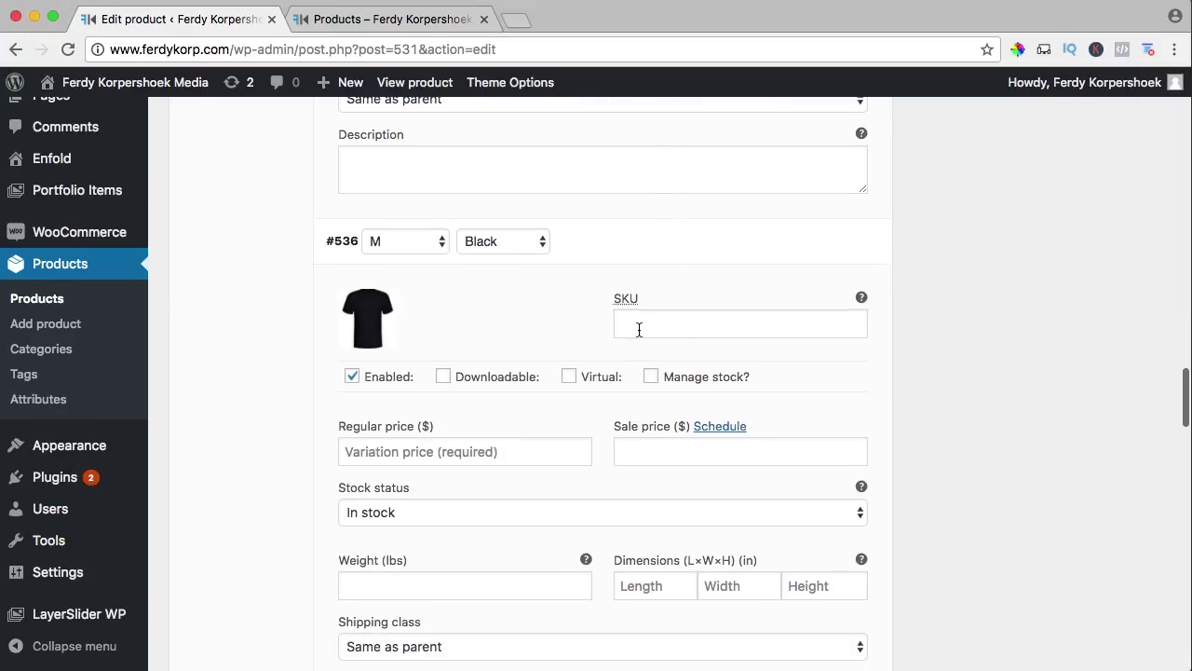
{"action": "type", "text": "00025"}
{"action": "scroll", "coordinate": [677, 388], "scroll_direction": "down", "scroll_amount": 9}
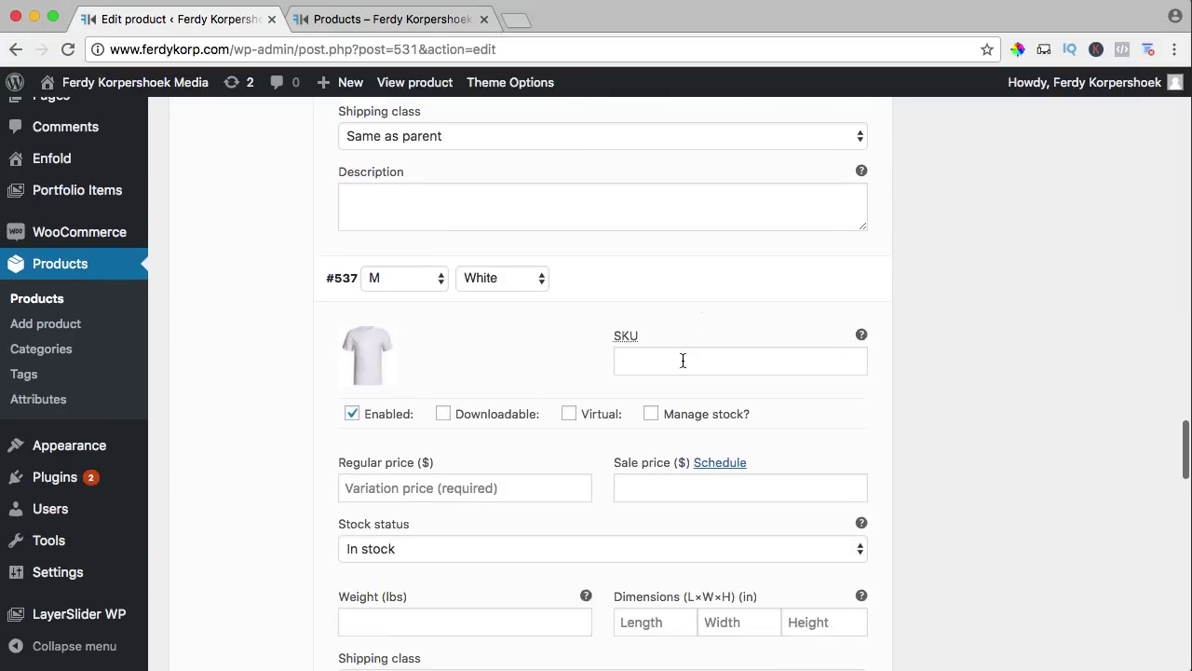
{"action": "scroll", "coordinate": [673, 357], "scroll_direction": "down", "scroll_amount": 2}
{"action": "left_click", "coordinate": [667, 304]}
{"action": "type", "text": "00026"}
Set the SKU to 00027 for the S Black variation and 00028 for S White.
{"action": "scroll", "coordinate": [676, 310], "scroll_direction": "down", "scroll_amount": 8}
{"action": "left_click", "coordinate": [671, 385]}
{"action": "type", "text": "00027"}
{"action": "scroll", "coordinate": [673, 381], "scroll_direction": "down", "scroll_amount": 8}
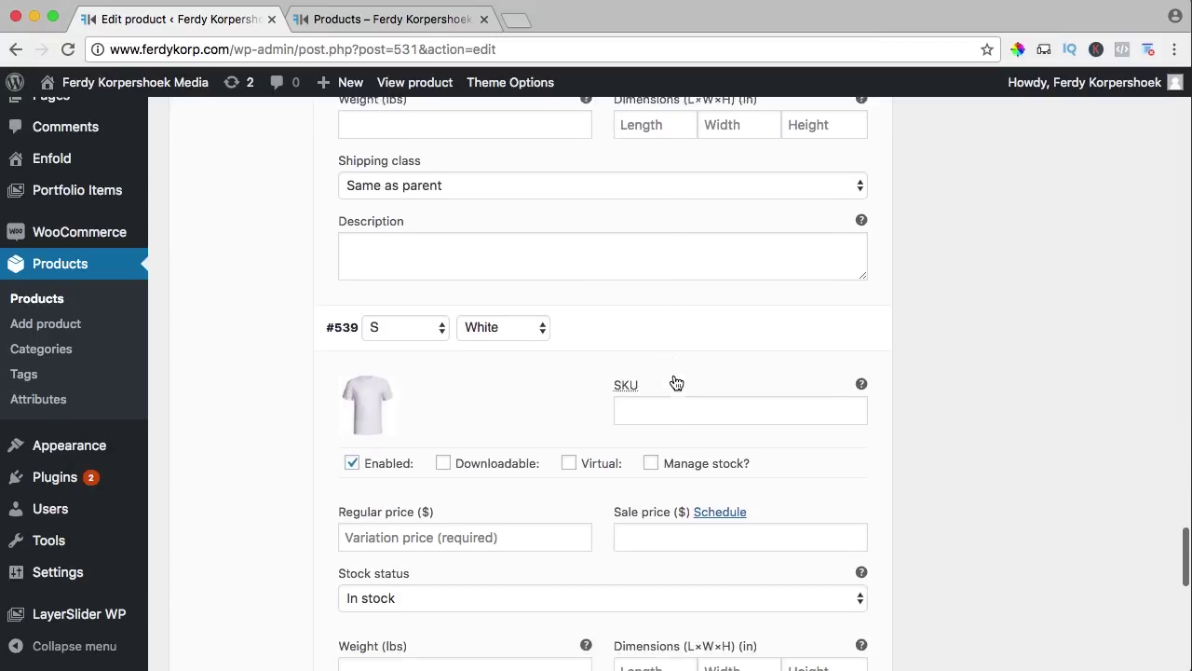
{"action": "left_click", "coordinate": [675, 376]}
{"action": "type", "text": "00028"}
Set the regular price of all variations to $20 in bulk, saving the pending changes, and check the prices in the expanded variations.
{"action": "scroll", "coordinate": [669, 324], "scroll_direction": "down", "scroll_amount": 6}
{"action": "scroll", "coordinate": [668, 324], "scroll_direction": "up", "scroll_amount": 5}
{"action": "scroll", "coordinate": [668, 326], "scroll_direction": "up", "scroll_amount": 20}
{"action": "scroll", "coordinate": [532, 320], "scroll_direction": "up", "scroll_amount": 3}
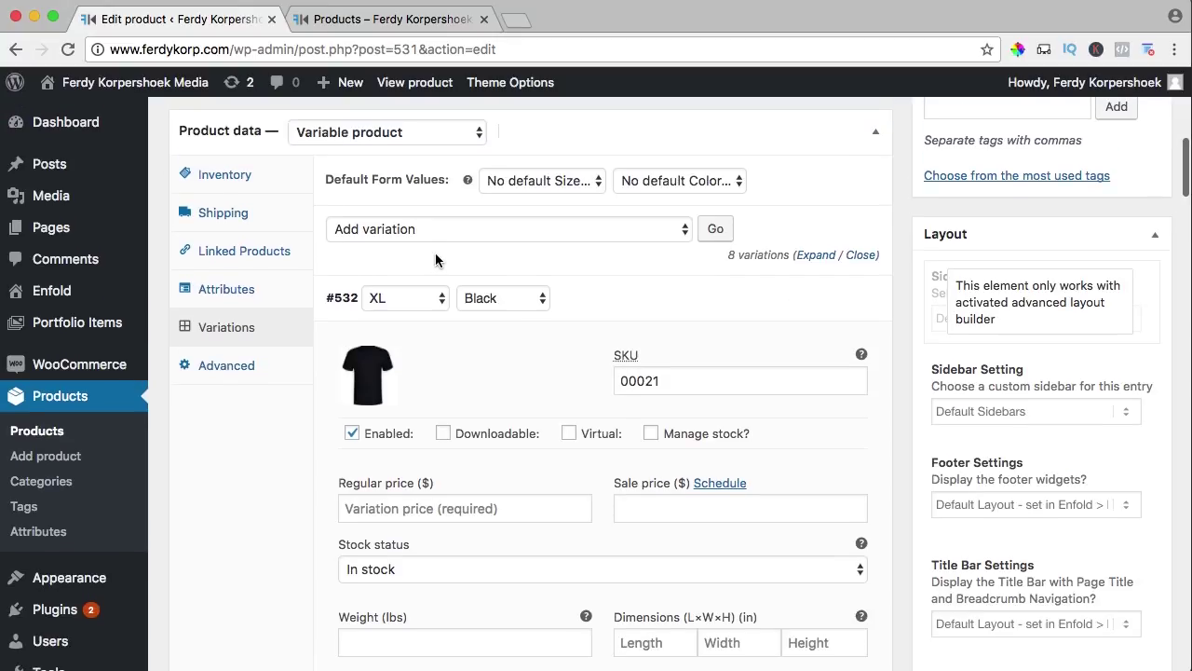
{"action": "left_click", "coordinate": [375, 228]}
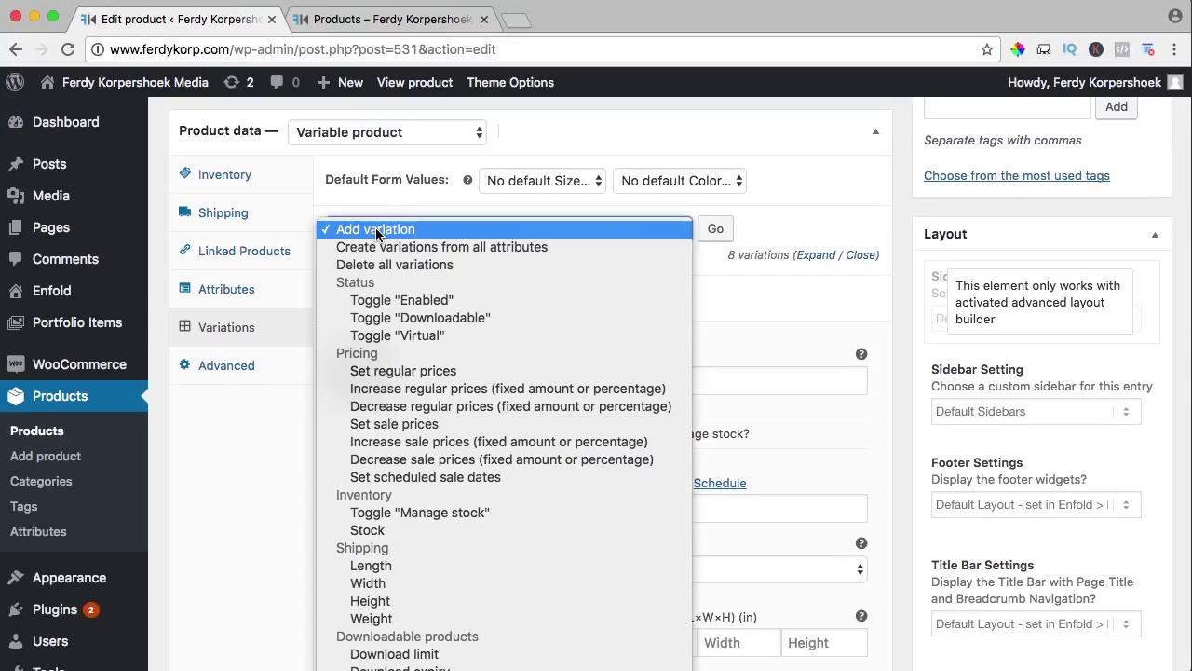
{"action": "left_click", "coordinate": [414, 373]}
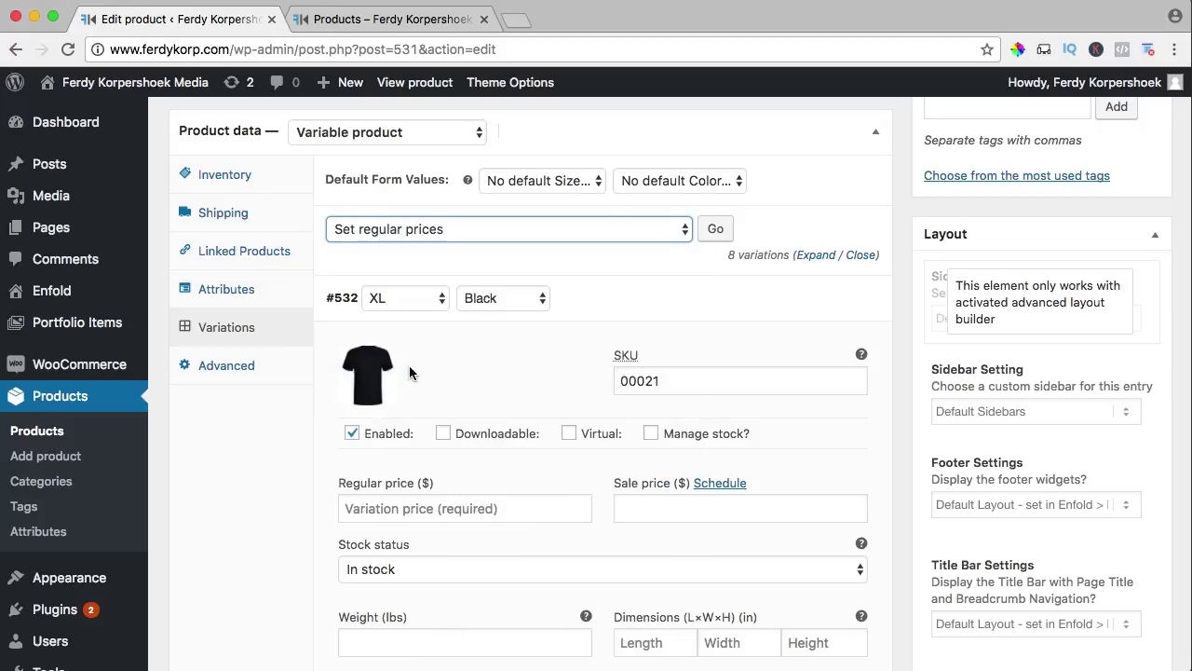
{"action": "left_click", "coordinate": [715, 229]}
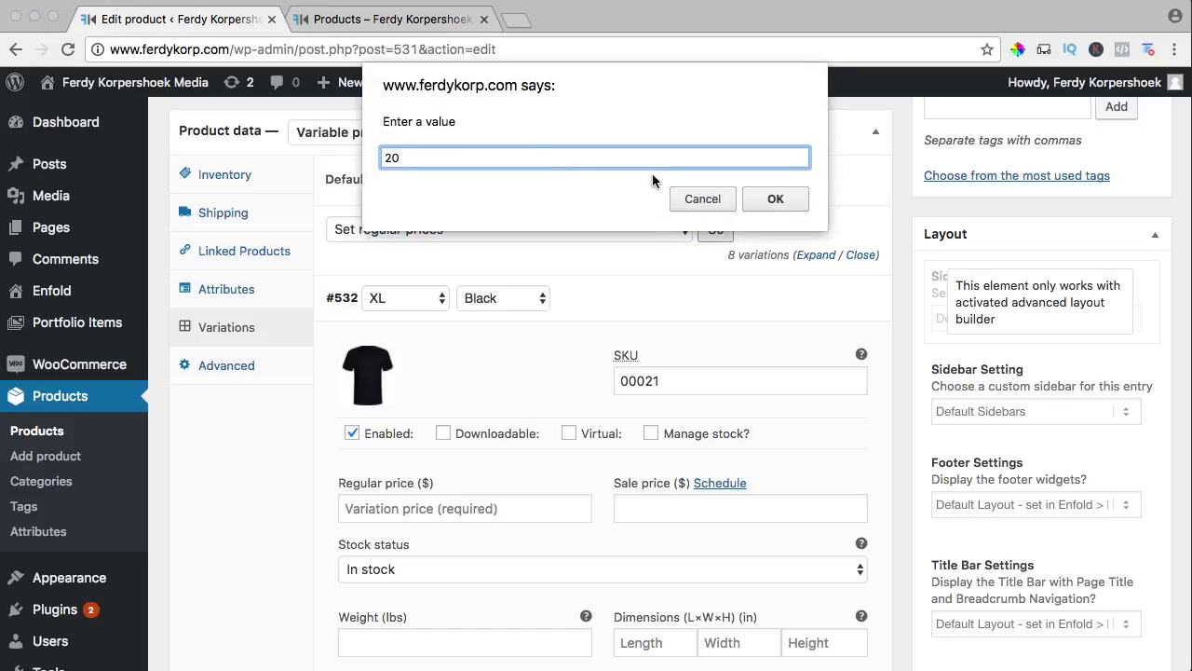
{"action": "left_click", "coordinate": [774, 199]}
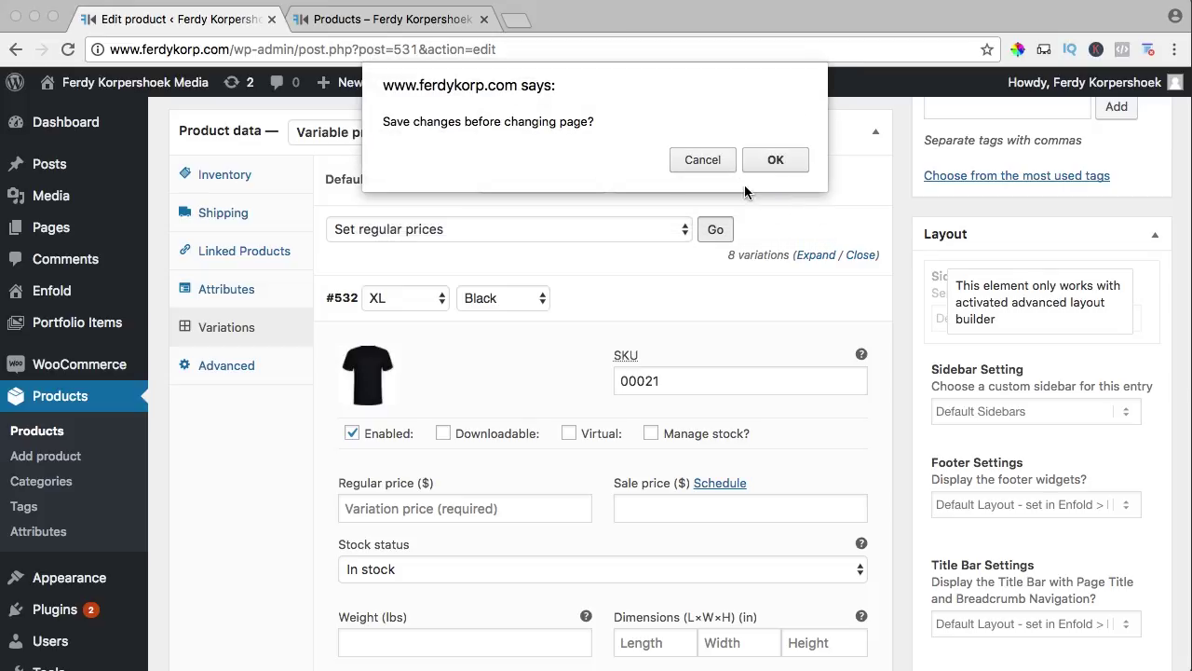
{"action": "left_click", "coordinate": [775, 160]}
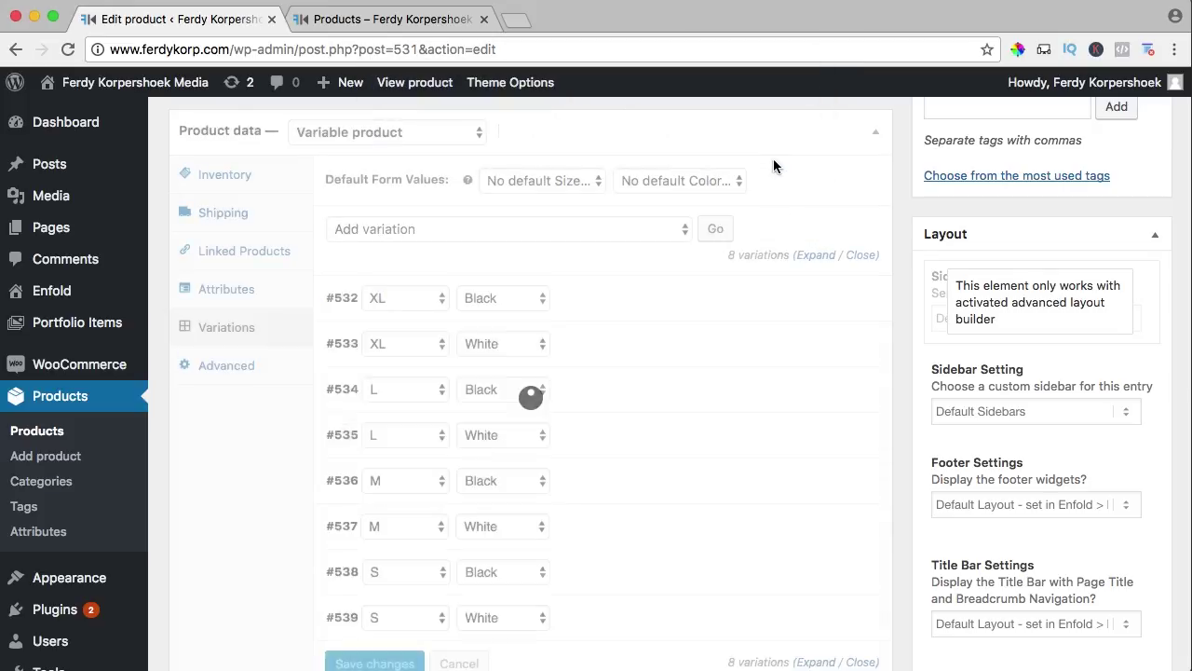
{"action": "left_click", "coordinate": [815, 255]}
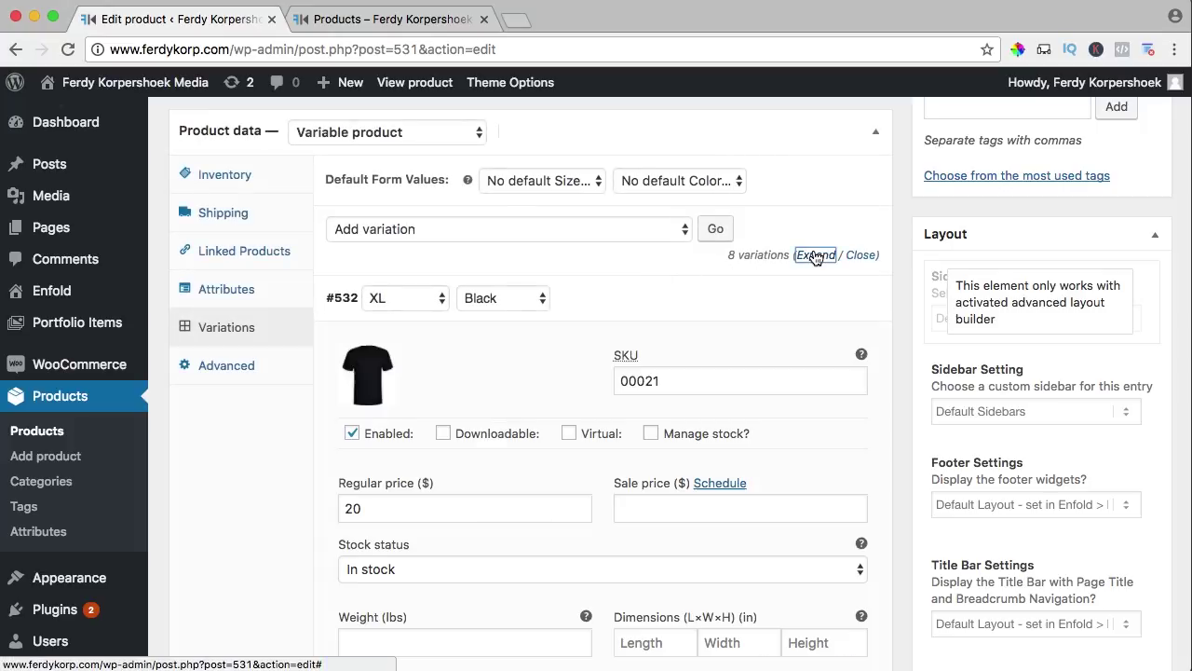
{"action": "scroll", "coordinate": [464, 317], "scroll_direction": "down", "scroll_amount": 3}
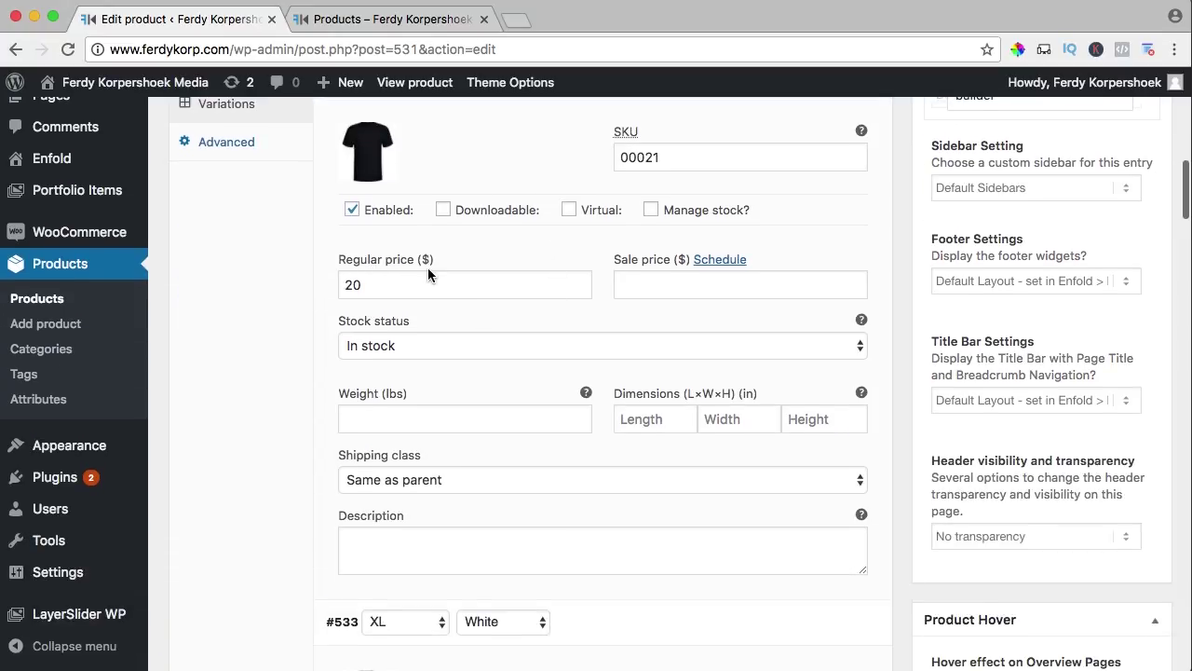
{"action": "scroll", "coordinate": [427, 267], "scroll_direction": "down", "scroll_amount": 10}
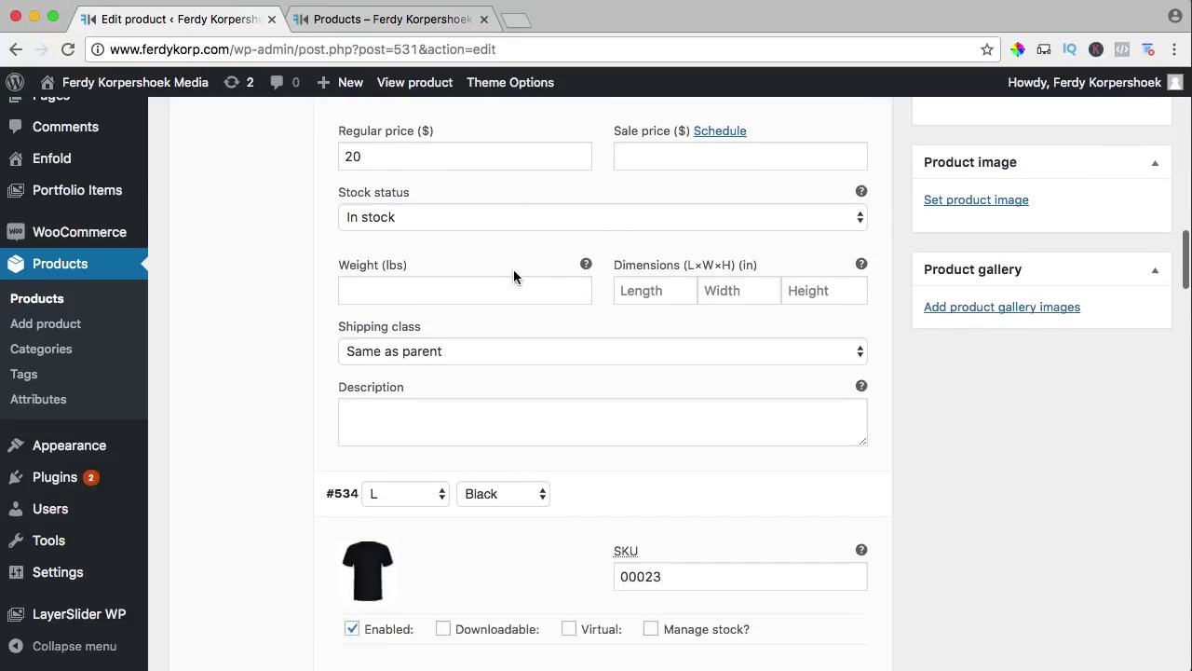
{"action": "scroll", "coordinate": [515, 276], "scroll_direction": "down", "scroll_amount": 2}
{"action": "scroll", "coordinate": [516, 276], "scroll_direction": "up", "scroll_amount": 8}
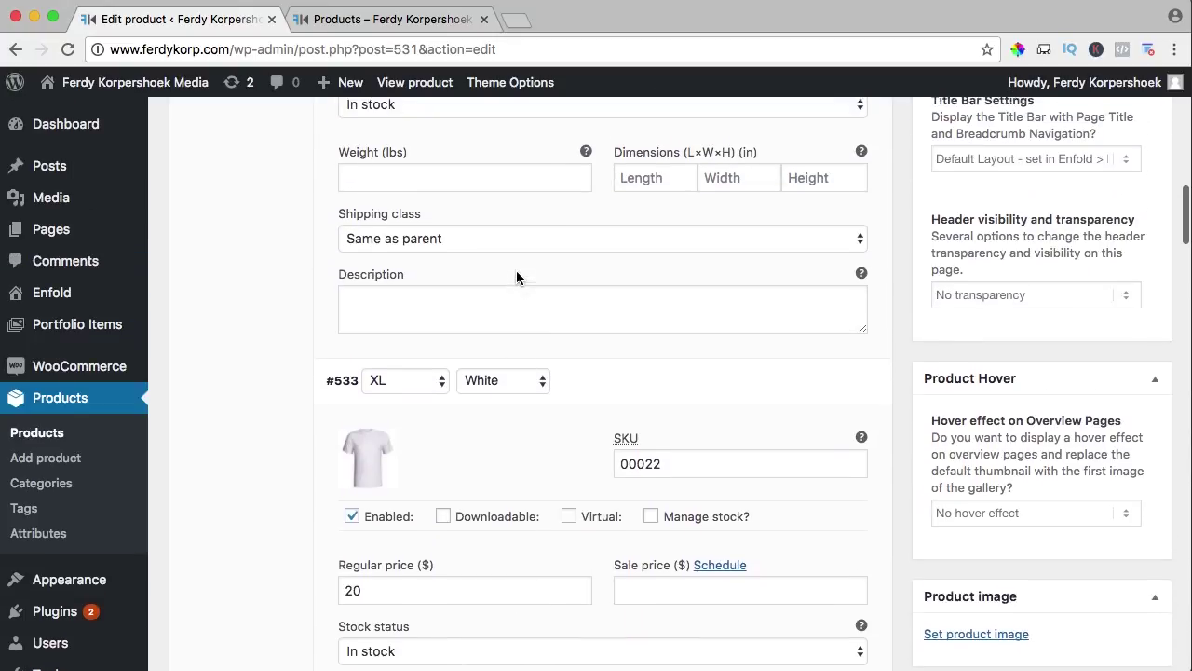
Publish the T-Shirt product and switch to the open shop page.
{"action": "scroll", "coordinate": [516, 270], "scroll_direction": "up", "scroll_amount": 15}
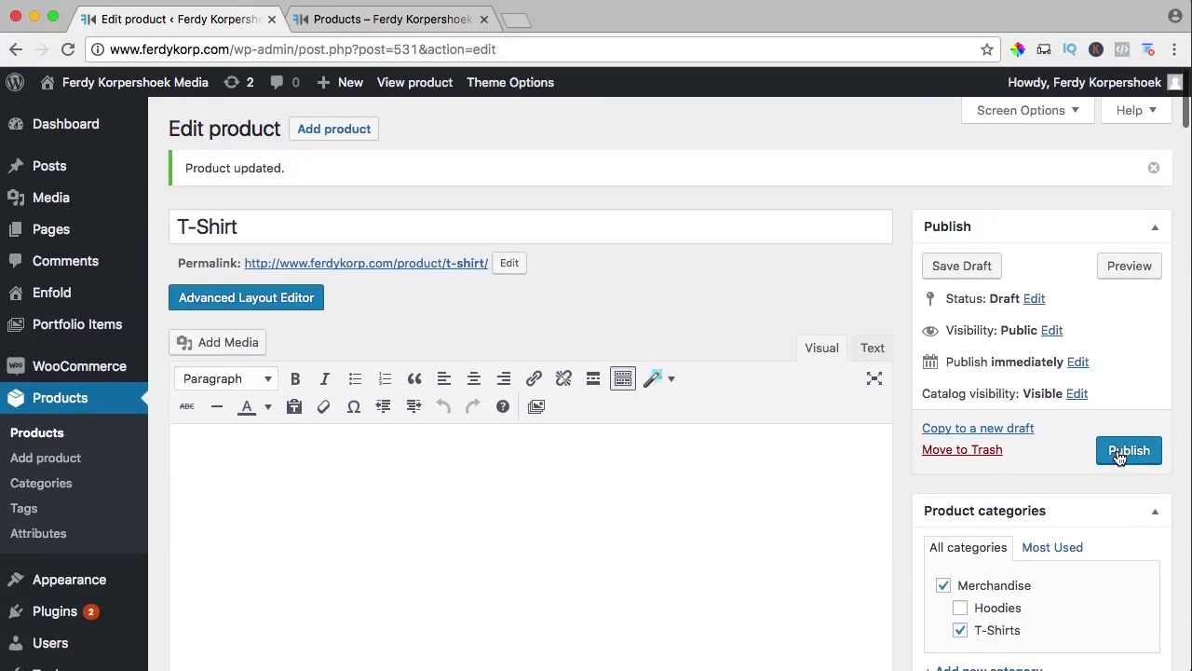
{"action": "left_click", "coordinate": [1120, 455]}
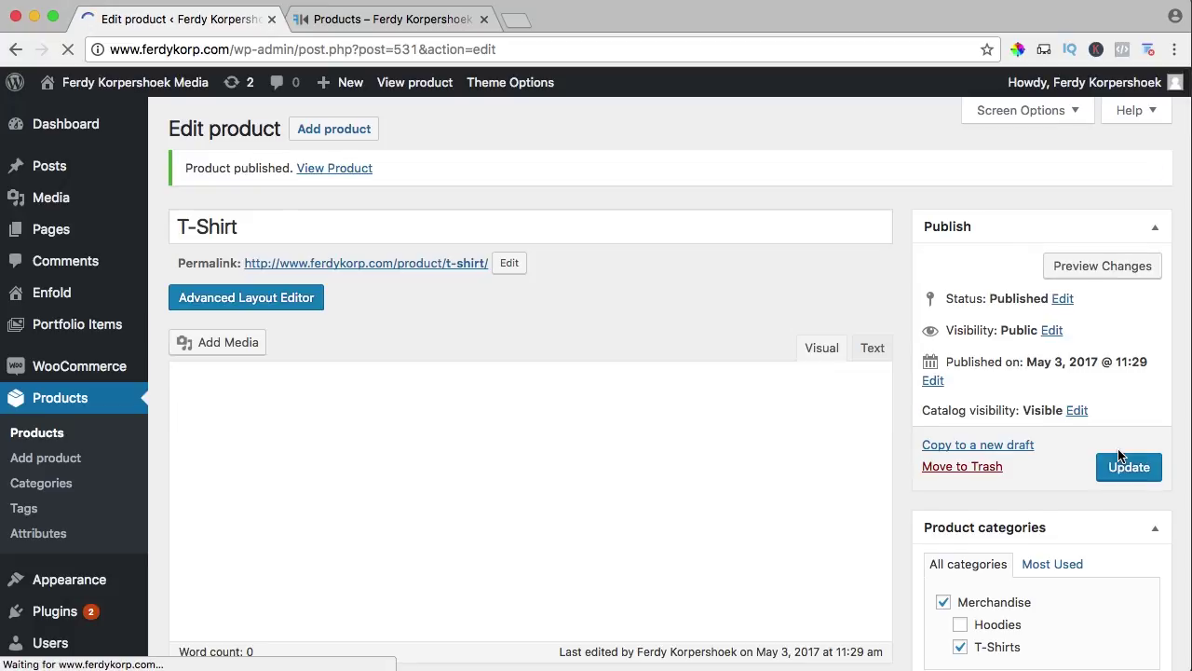
{"action": "left_click", "coordinate": [368, 20]}
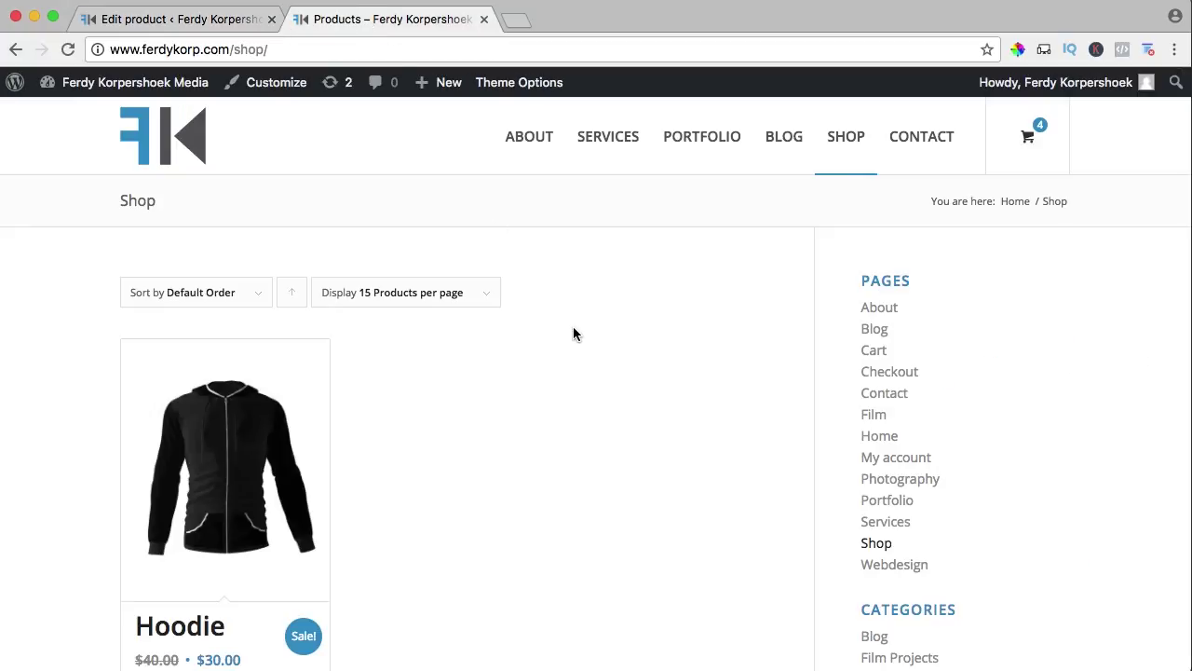
Refresh the shop page, open the T-Shirt product and preview its S White variation, resetting the color choice at the end.
{"action": "key", "text": "super+r"}
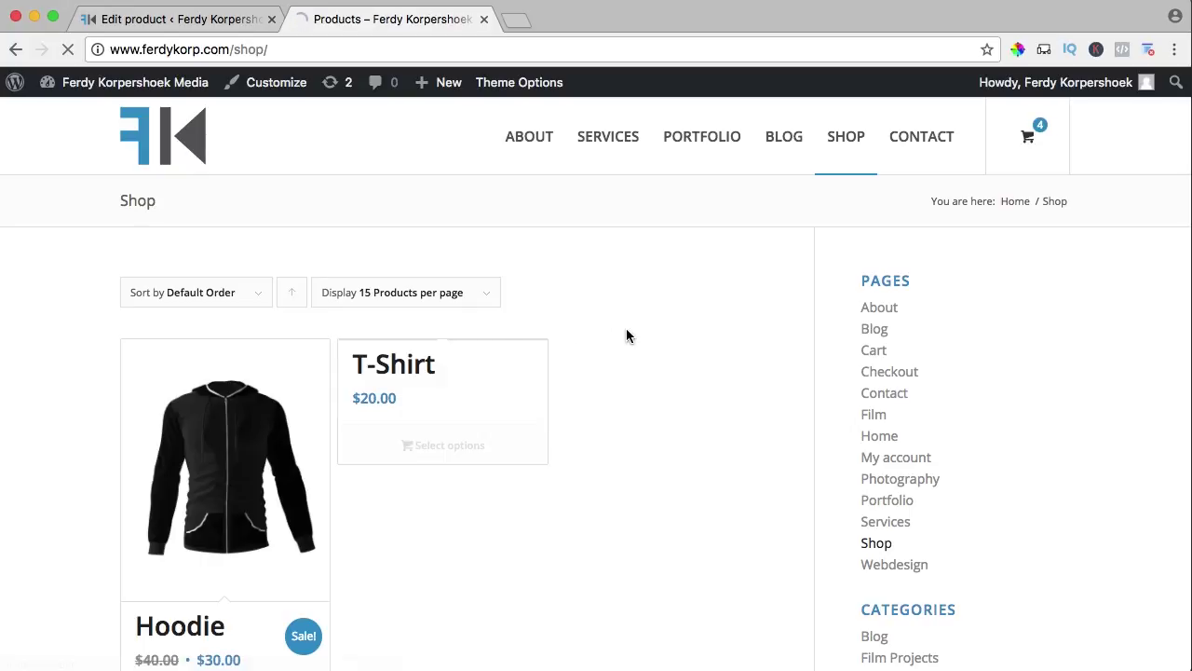
{"action": "left_click", "coordinate": [418, 370]}
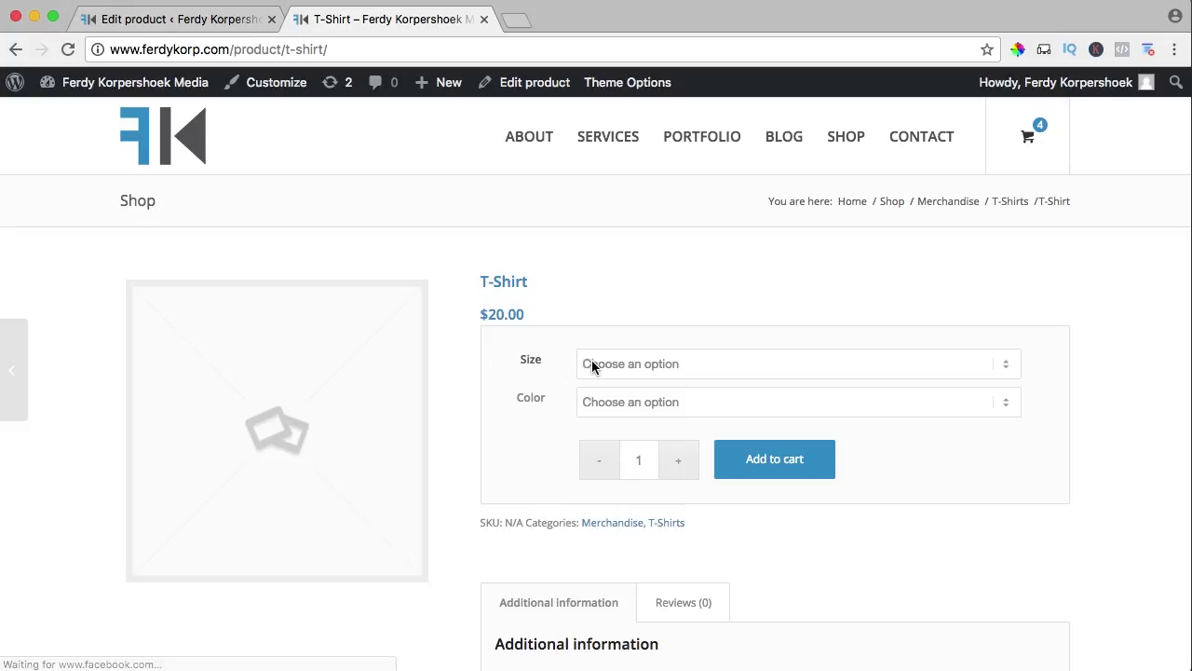
{"action": "left_click", "coordinate": [600, 364]}
{"action": "left_click", "coordinate": [591, 380]}
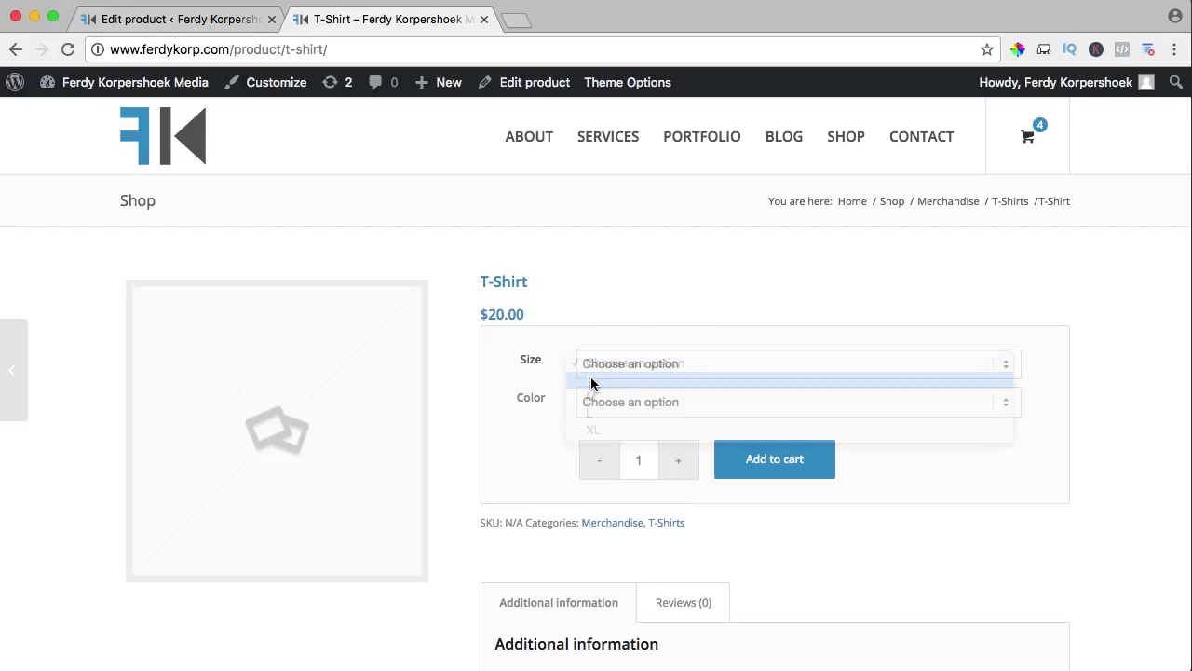
{"action": "left_click", "coordinate": [619, 407]}
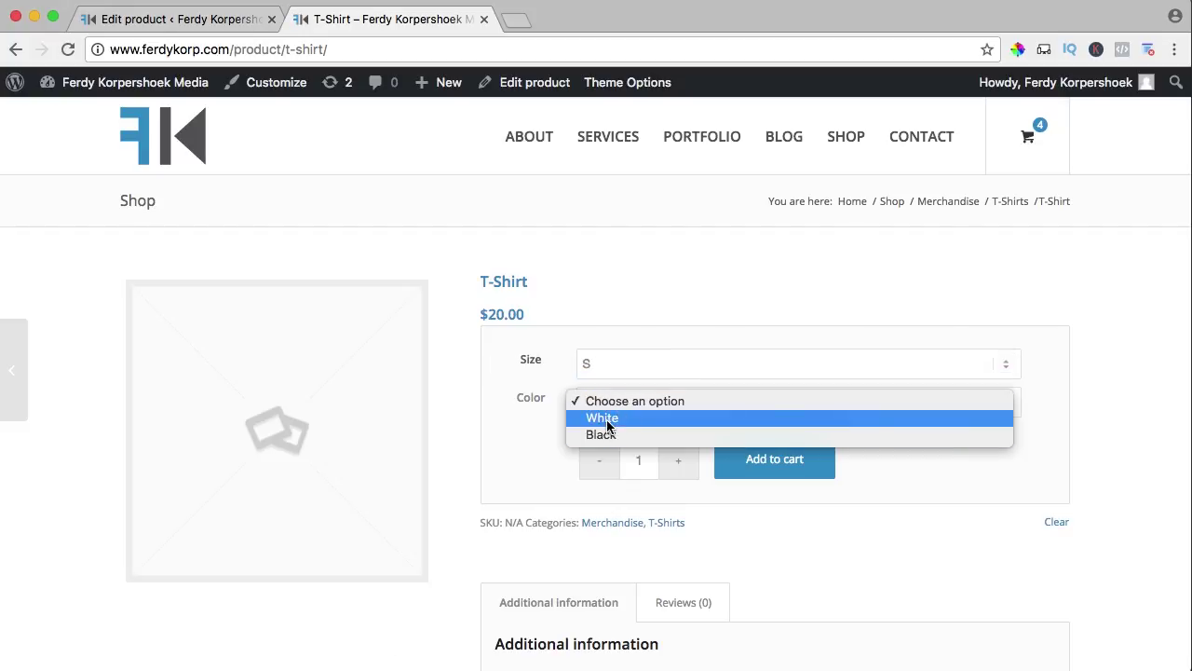
{"action": "left_click", "coordinate": [606, 417]}
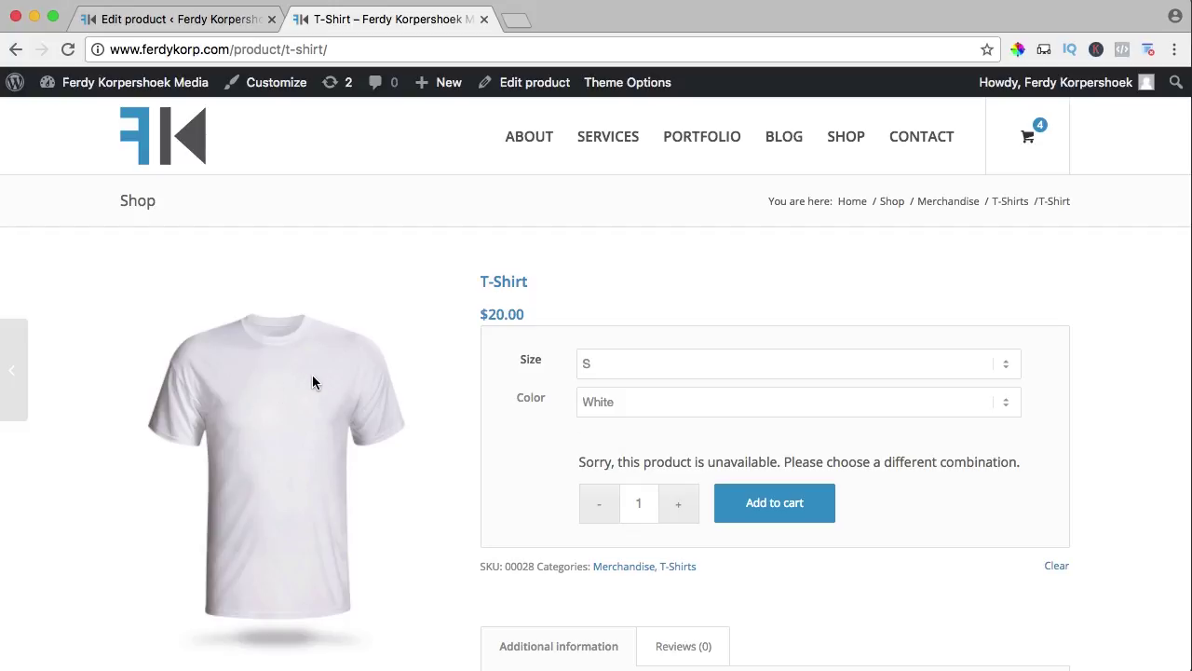
{"action": "left_click", "coordinate": [615, 401]}
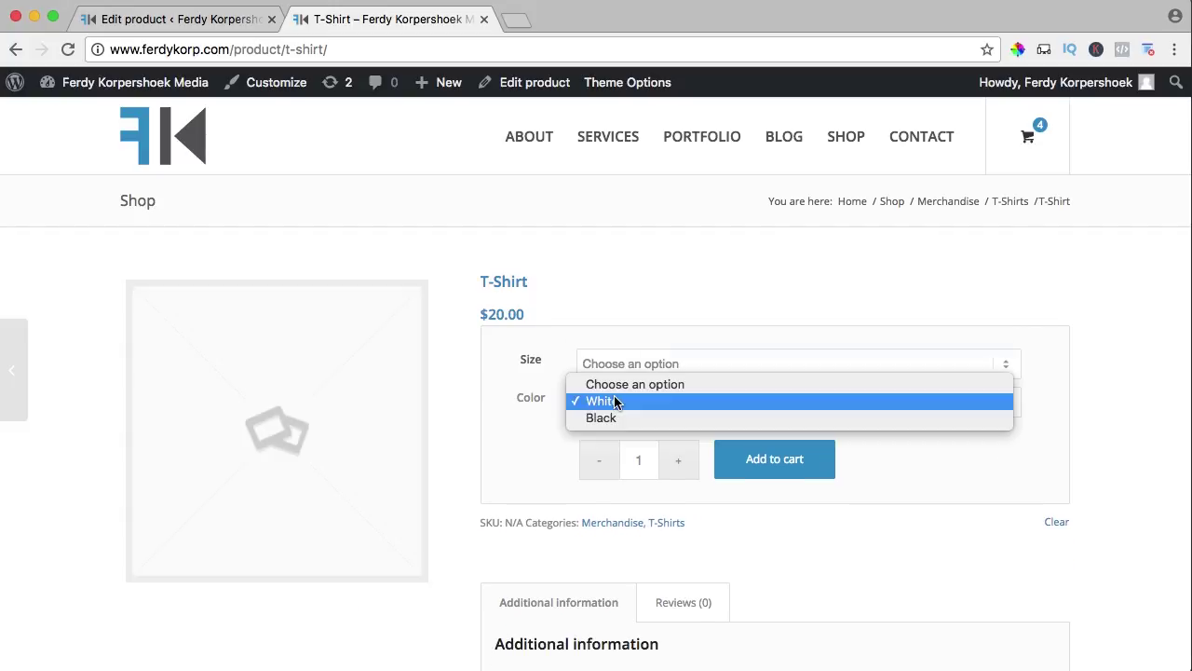
{"action": "left_click", "coordinate": [617, 384]}
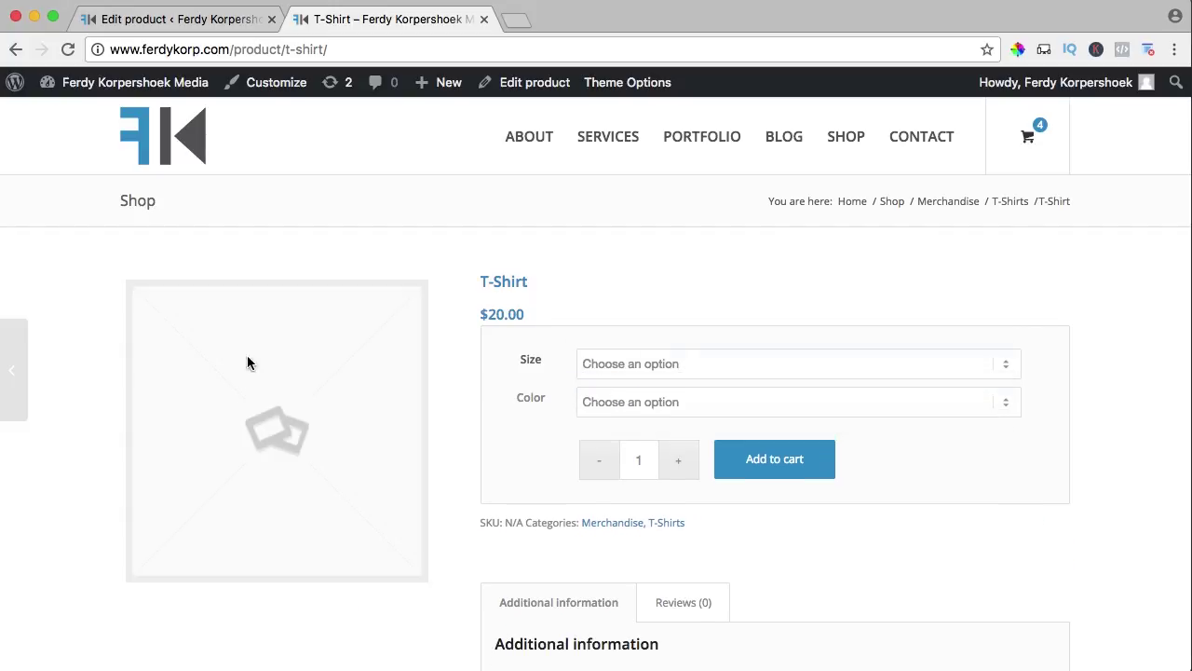
Return to the product editor and set T-Shirt-White-Front.jpg as the product image.
{"action": "left_click", "coordinate": [232, 18]}
{"action": "scroll", "coordinate": [897, 276], "scroll_direction": "down", "scroll_amount": 20}
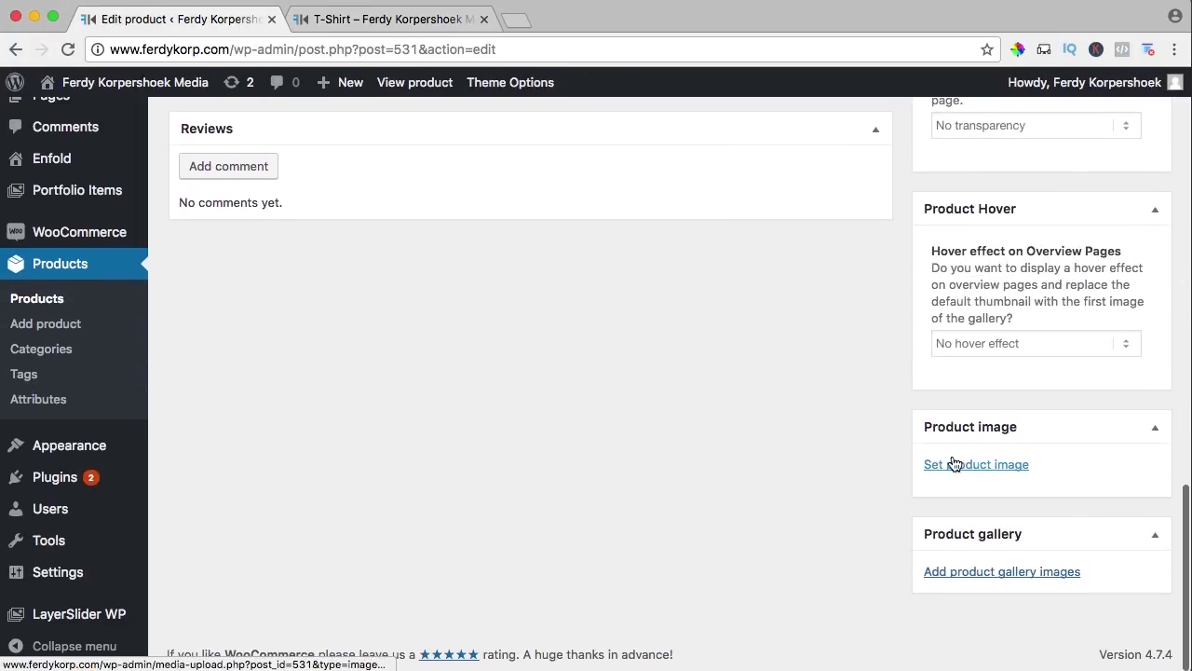
{"action": "left_click", "coordinate": [973, 470]}
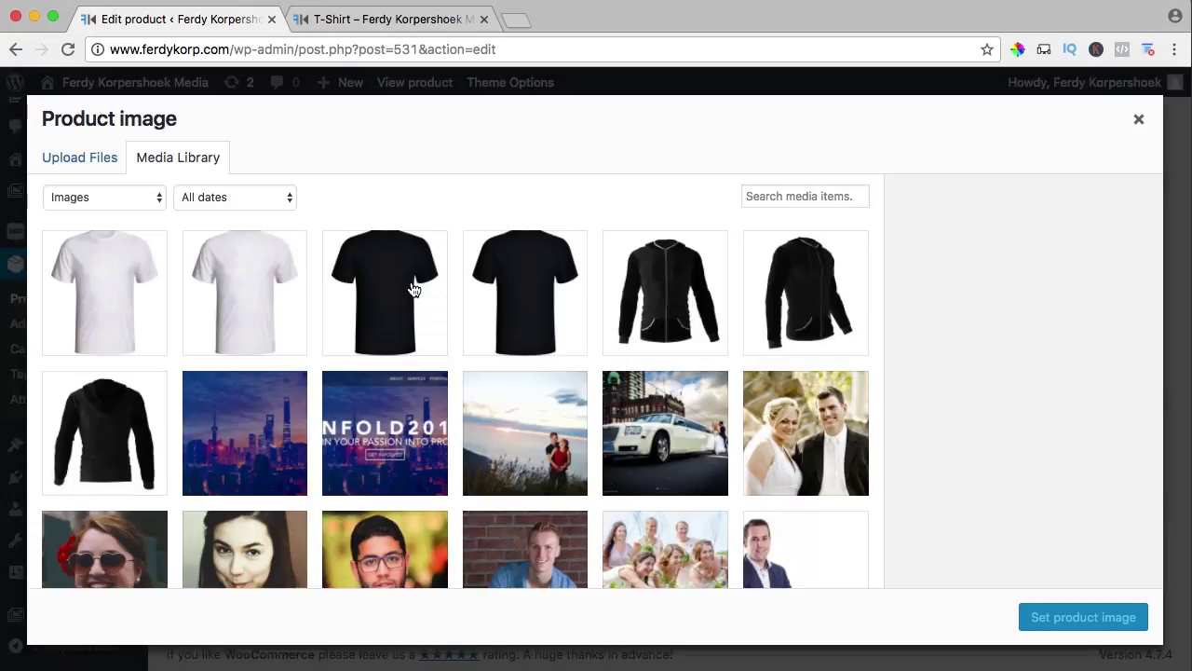
{"action": "left_click", "coordinate": [124, 295]}
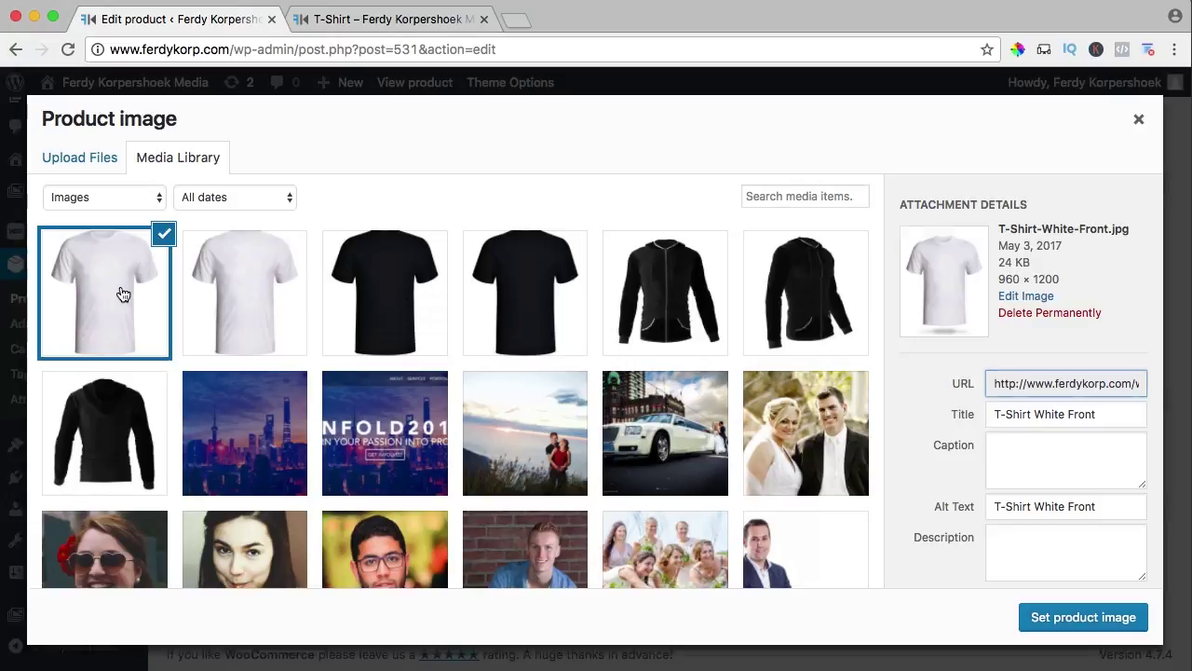
{"action": "left_click", "coordinate": [1068, 619]}
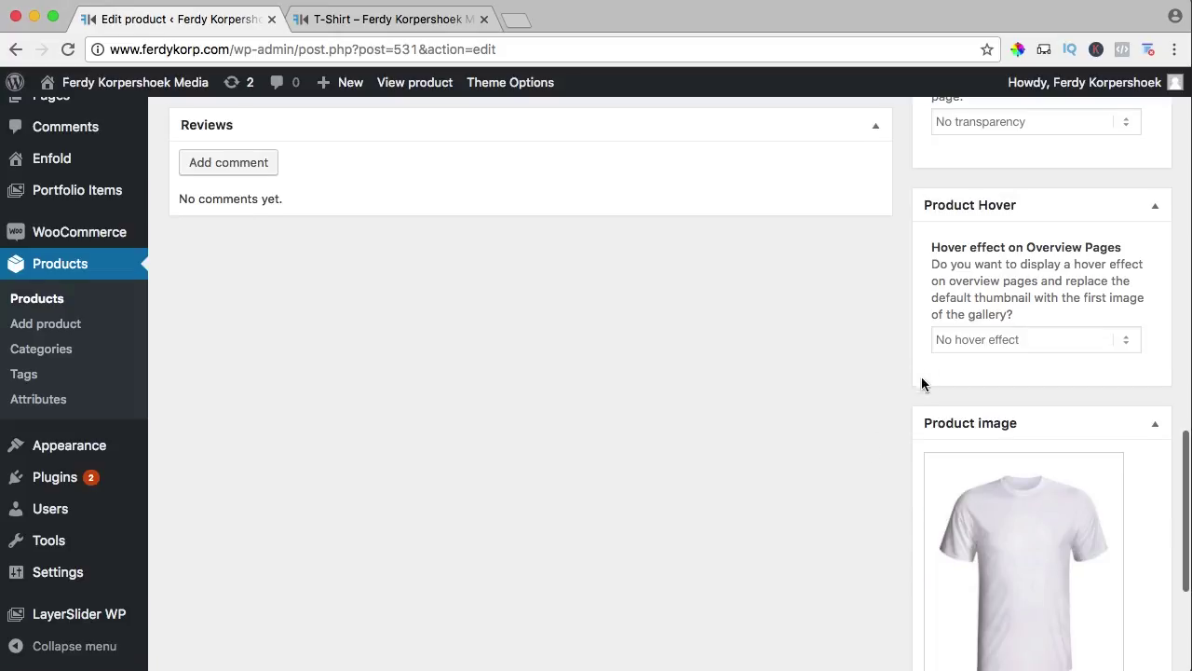
Enable the overview-page hover effect that shows the first gallery image and add T-Shirt-White-Back.jpg to the product gallery.
{"action": "left_click", "coordinate": [955, 340]}
{"action": "left_click", "coordinate": [978, 322]}
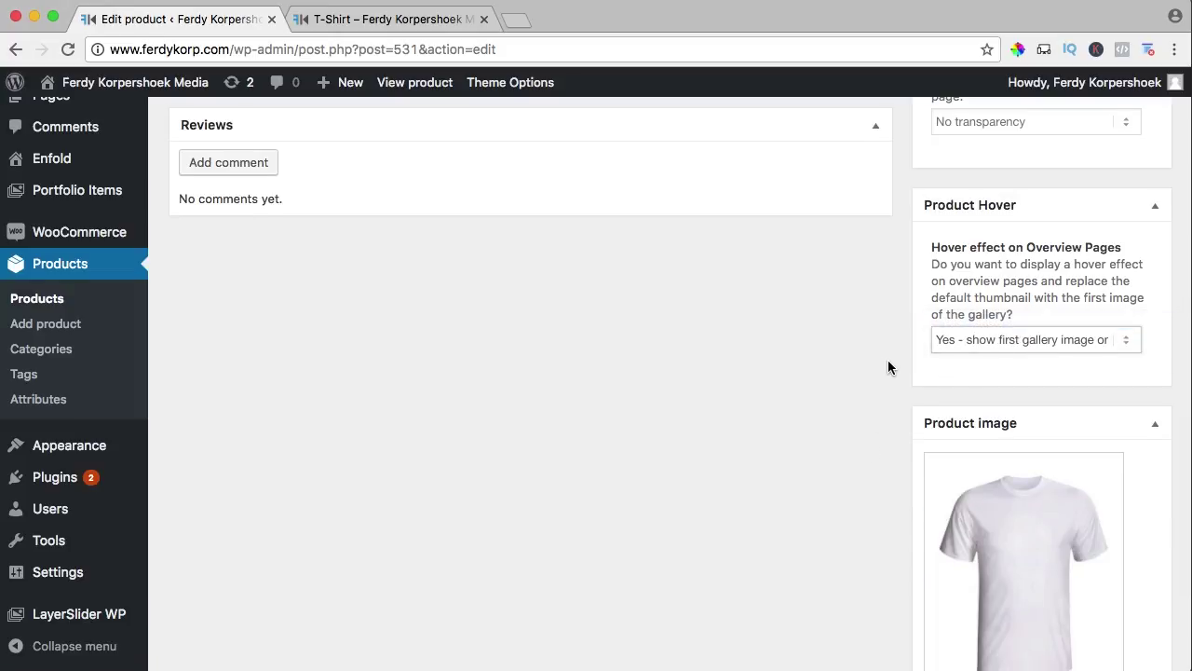
{"action": "scroll", "coordinate": [896, 365], "scroll_direction": "down", "scroll_amount": 5}
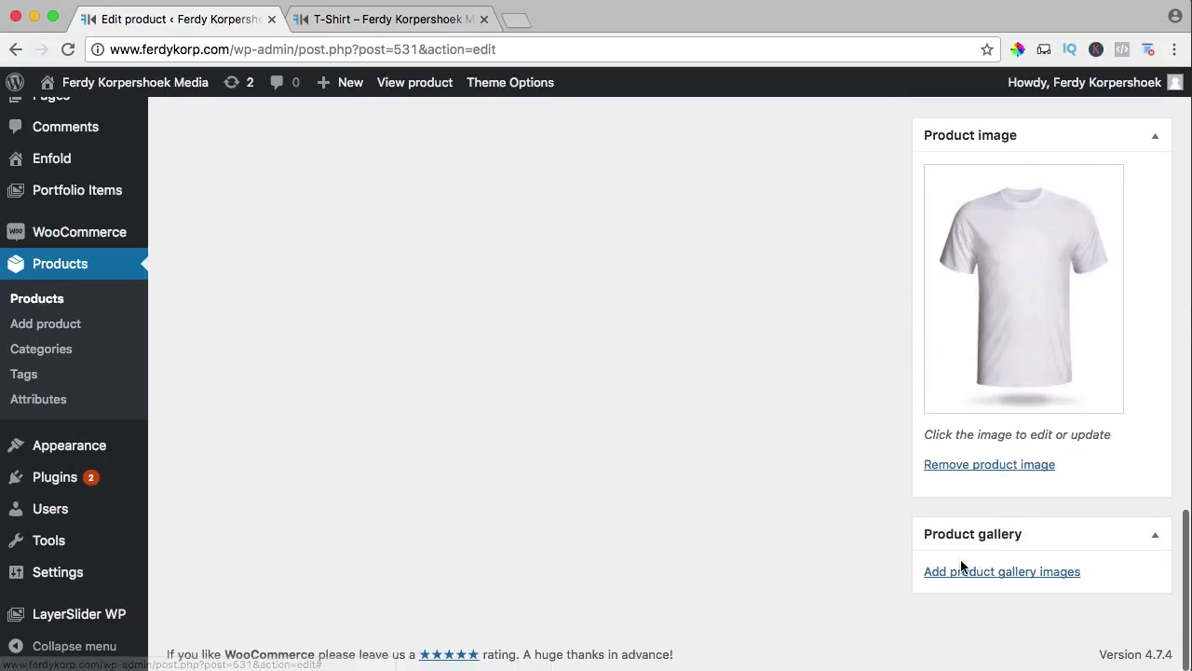
{"action": "left_click", "coordinate": [964, 571]}
{"action": "left_click", "coordinate": [250, 274]}
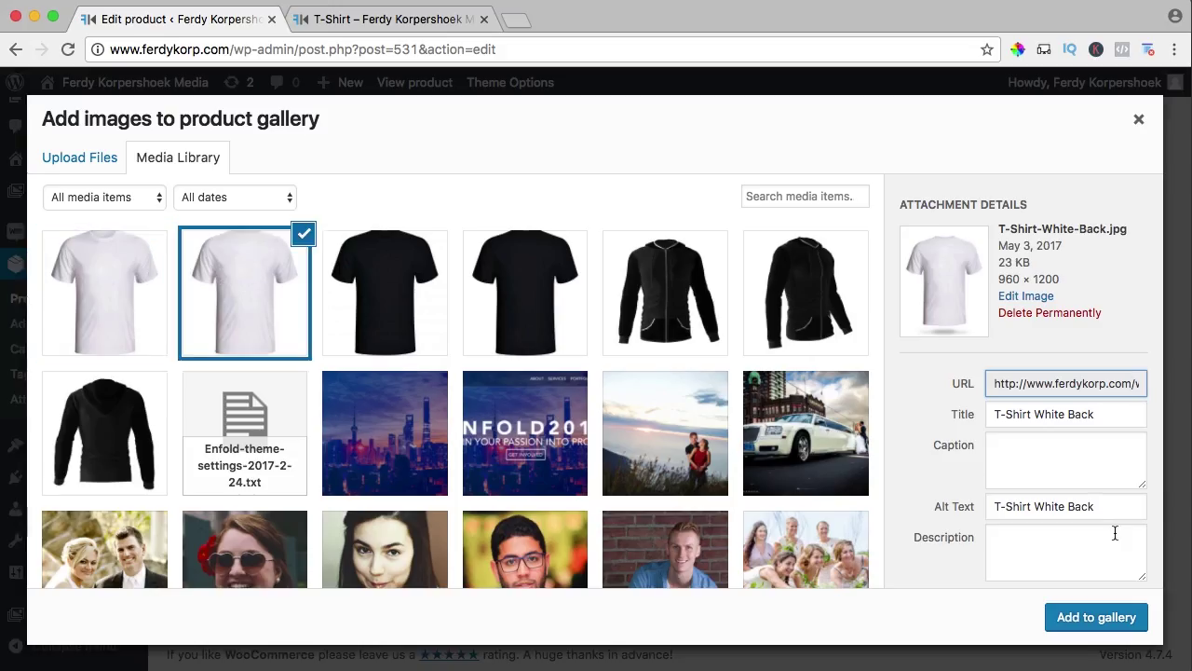
{"action": "left_click", "coordinate": [1096, 617]}
Turn on stock management for all T-Shirt variations in bulk.
{"action": "scroll", "coordinate": [862, 475], "scroll_direction": "up", "scroll_amount": 10}
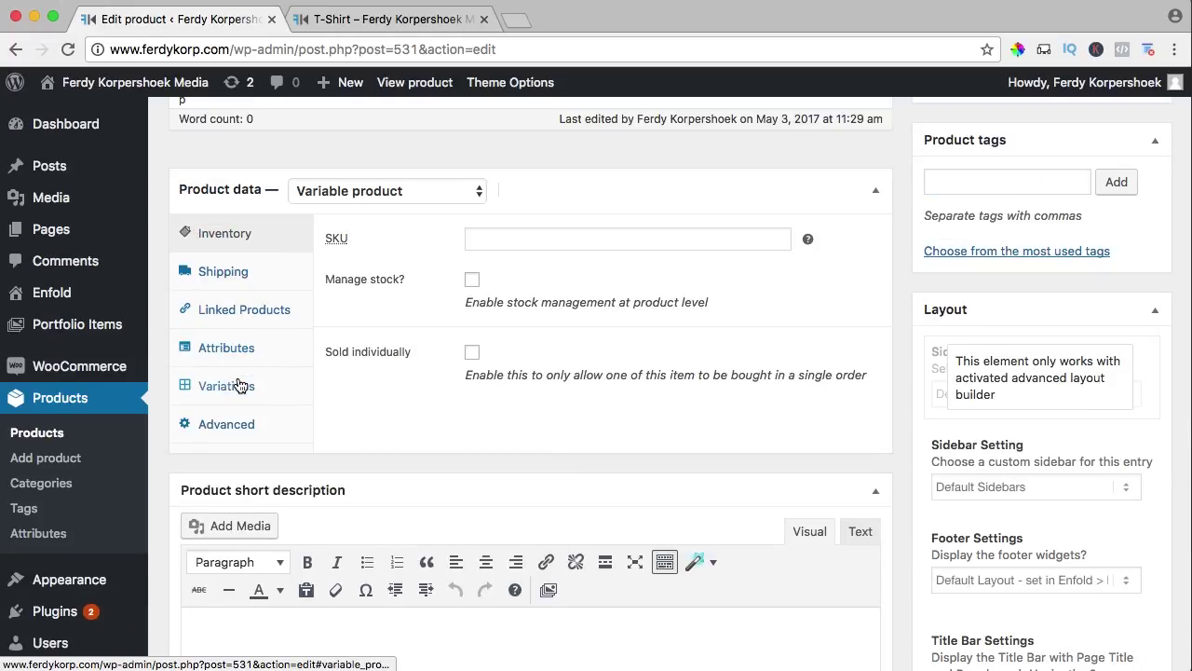
{"action": "left_click", "coordinate": [234, 387]}
{"action": "scroll", "coordinate": [446, 246], "scroll_direction": "down", "scroll_amount": 1}
{"action": "left_click", "coordinate": [445, 233]}
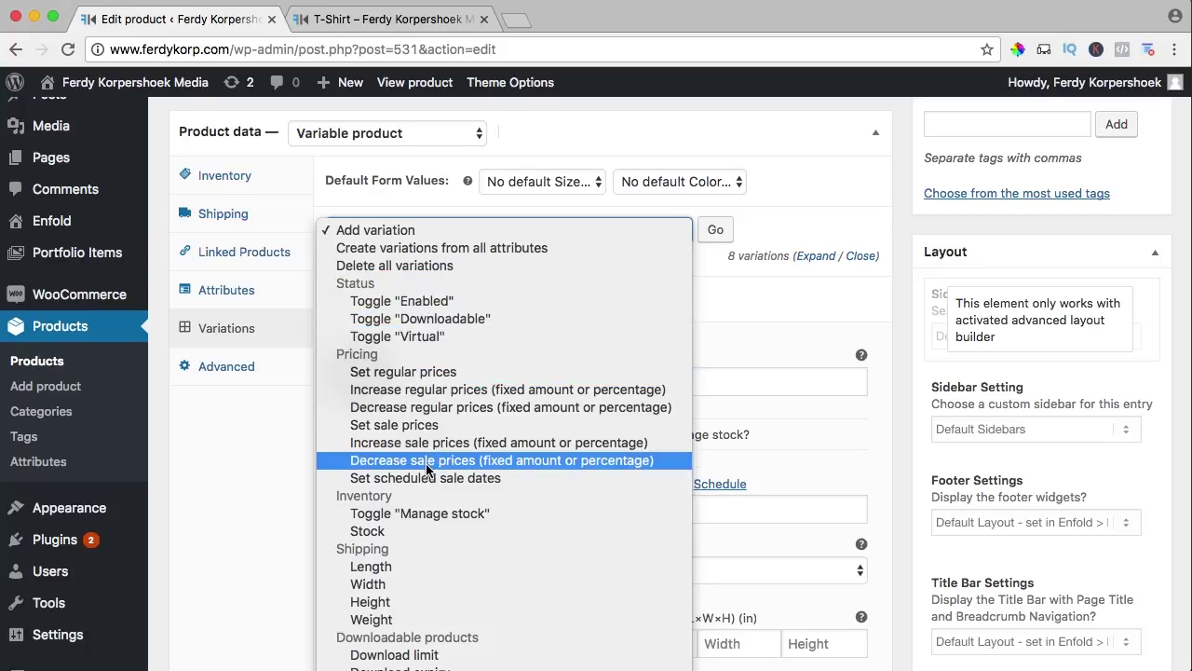
{"action": "left_click", "coordinate": [439, 516]}
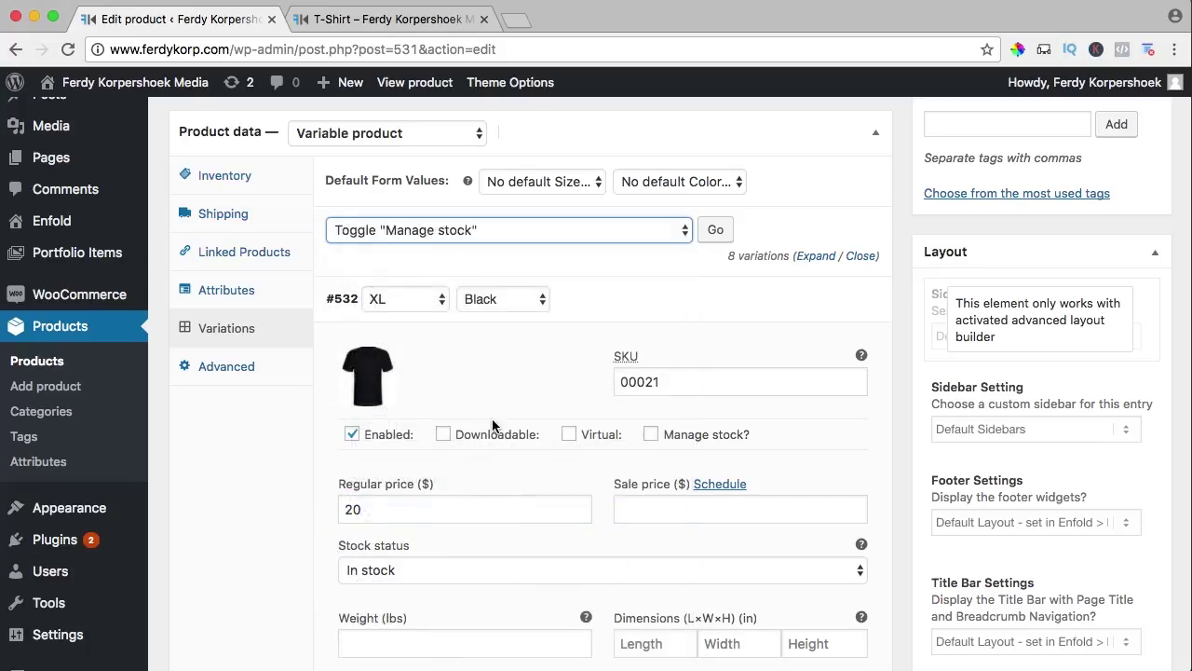
{"action": "left_click", "coordinate": [715, 232]}
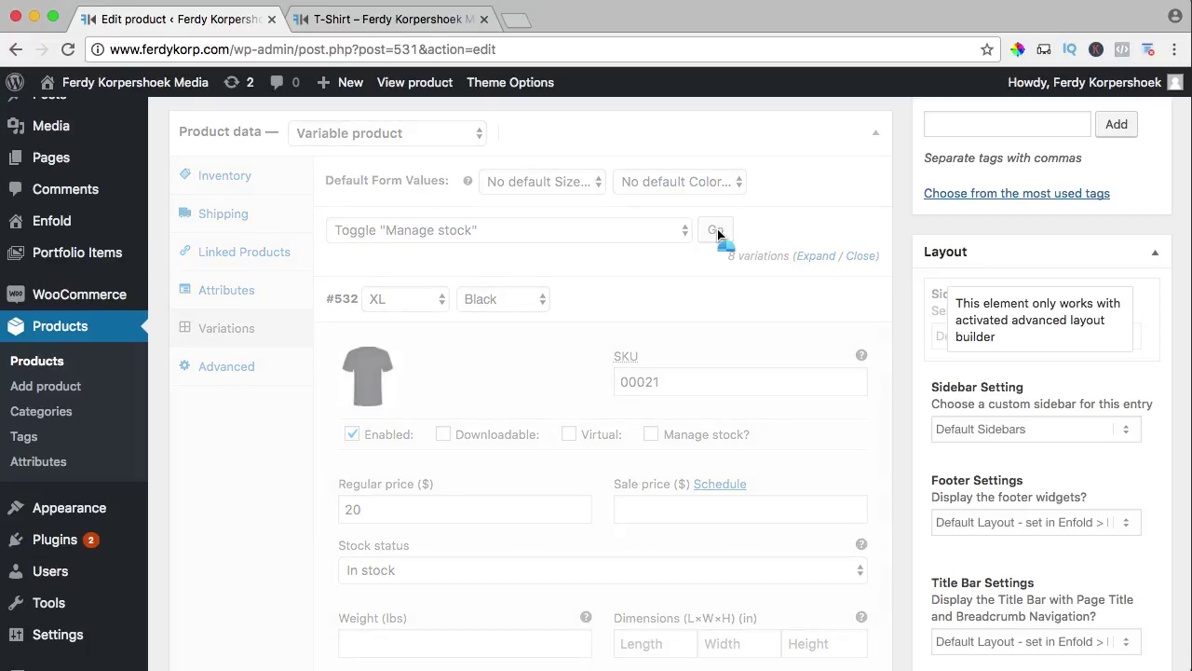
Set the stock of all variations to 10 in bulk.
{"action": "scroll", "coordinate": [632, 189], "scroll_direction": "down", "scroll_amount": 2}
{"action": "left_click", "coordinate": [431, 133]}
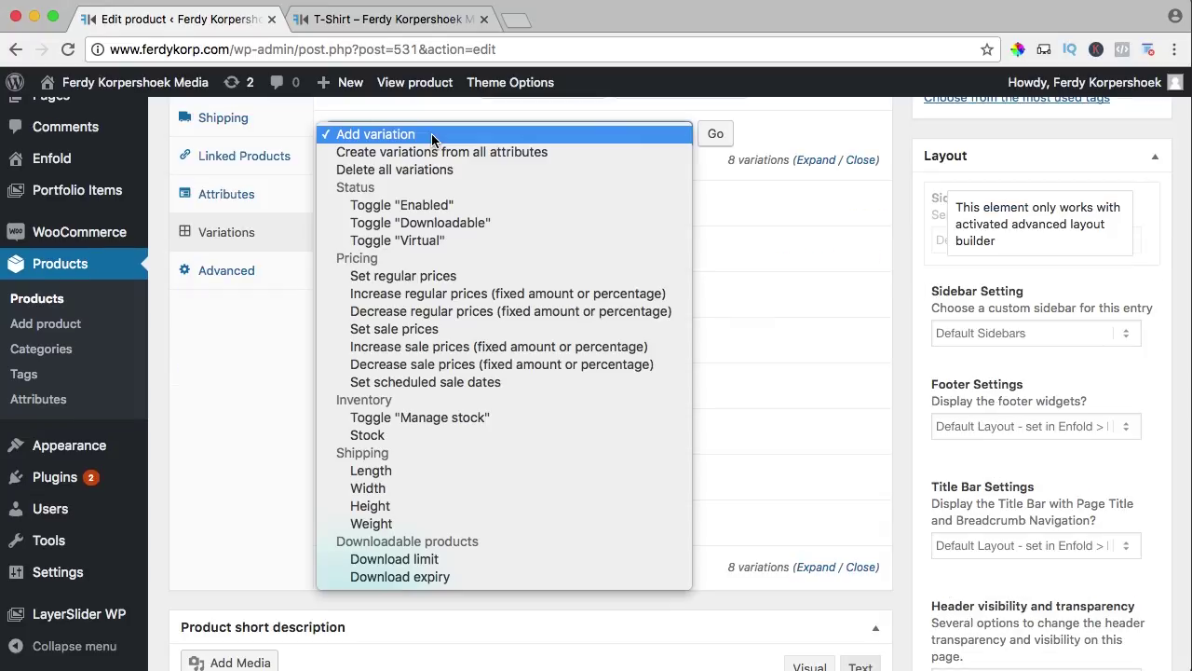
{"action": "left_click", "coordinate": [375, 438]}
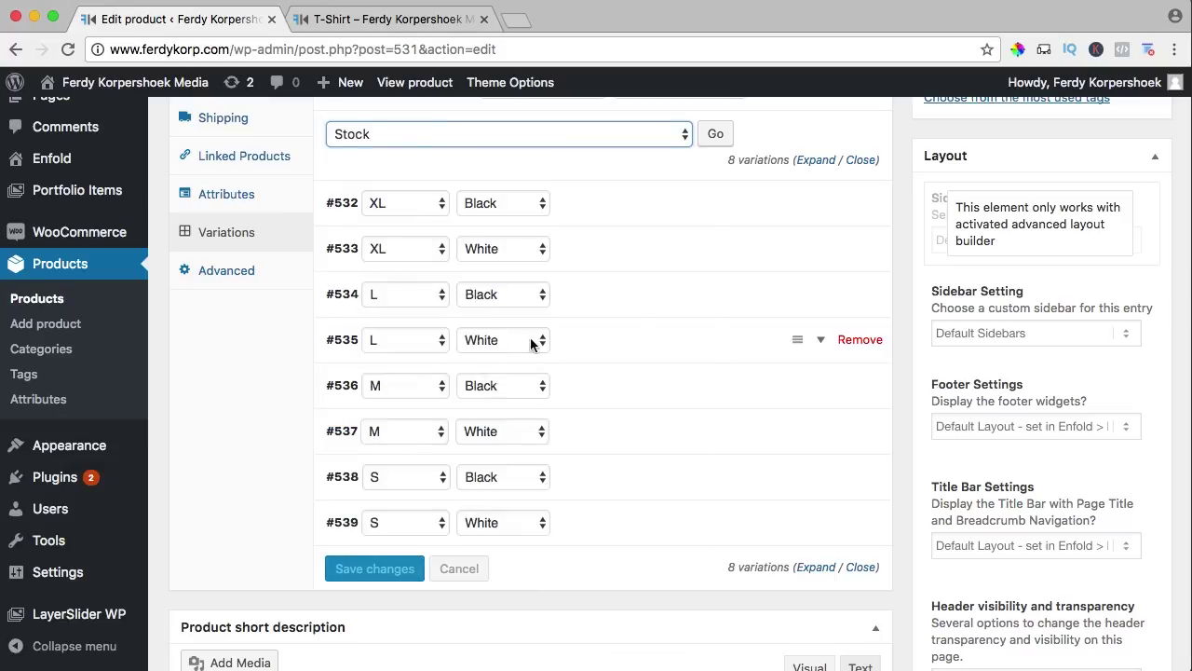
{"action": "left_click", "coordinate": [717, 135]}
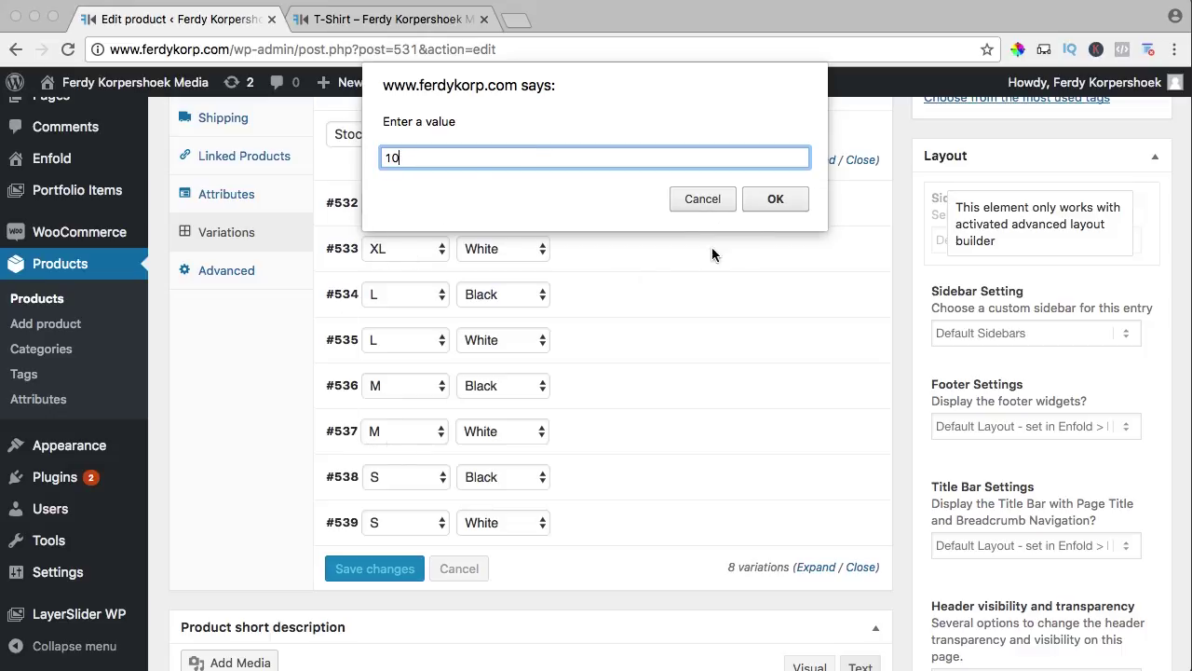
{"action": "left_click", "coordinate": [774, 201]}
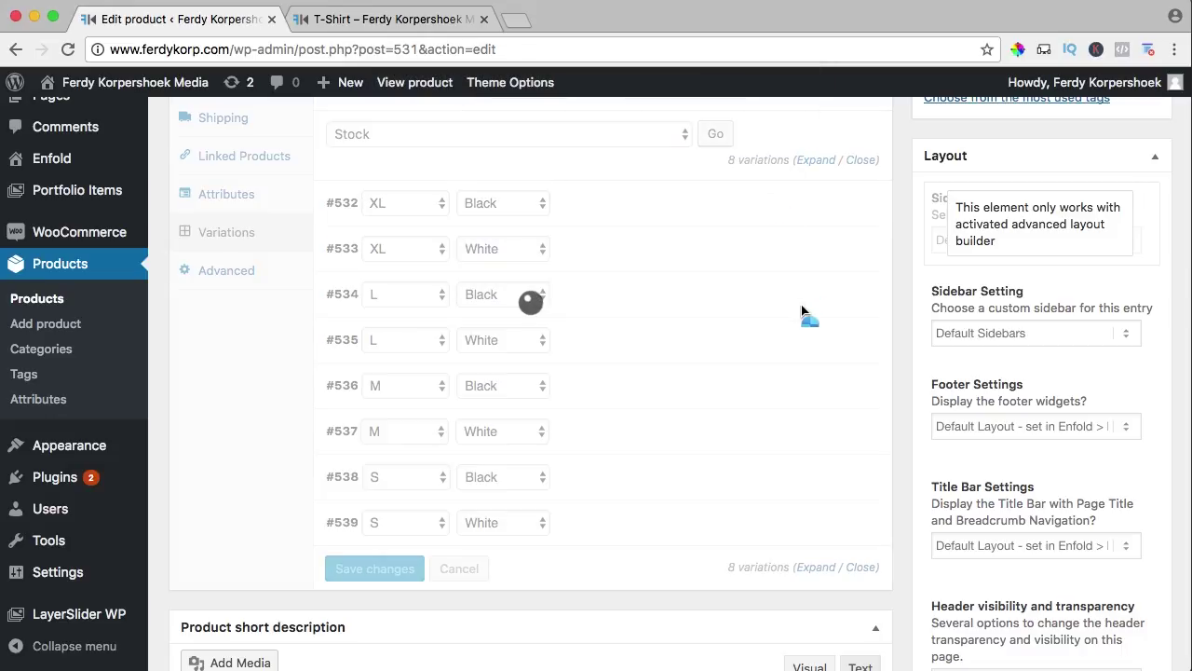
Update the T-Shirt product and reload its open product page in the shop.
{"action": "scroll", "coordinate": [912, 310], "scroll_direction": "up", "scroll_amount": 5}
{"action": "scroll", "coordinate": [912, 310], "scroll_direction": "up", "scroll_amount": 1}
{"action": "left_click", "coordinate": [1130, 172]}
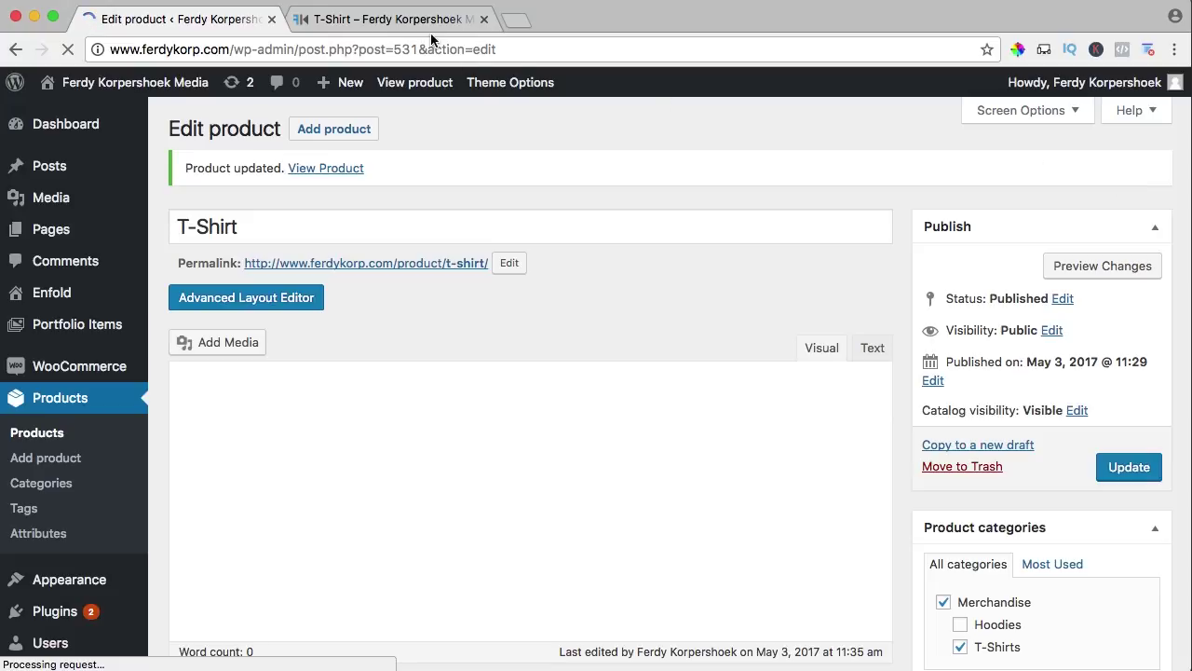
{"action": "left_click", "coordinate": [401, 21]}
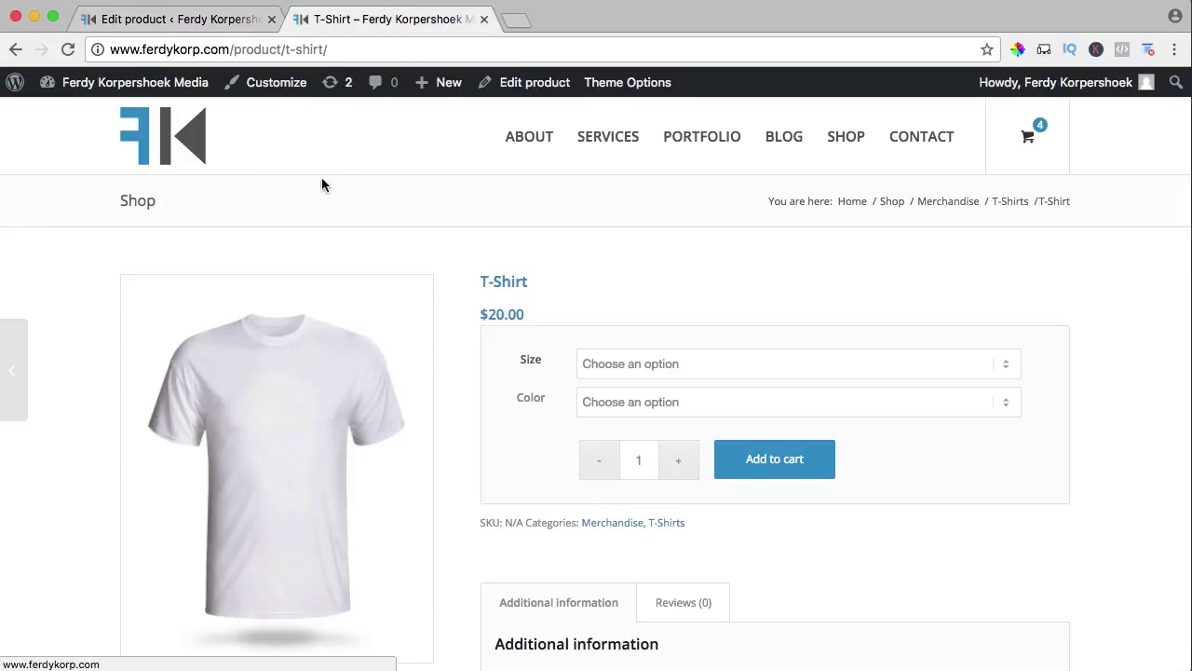
{"action": "key", "text": "super+r"}
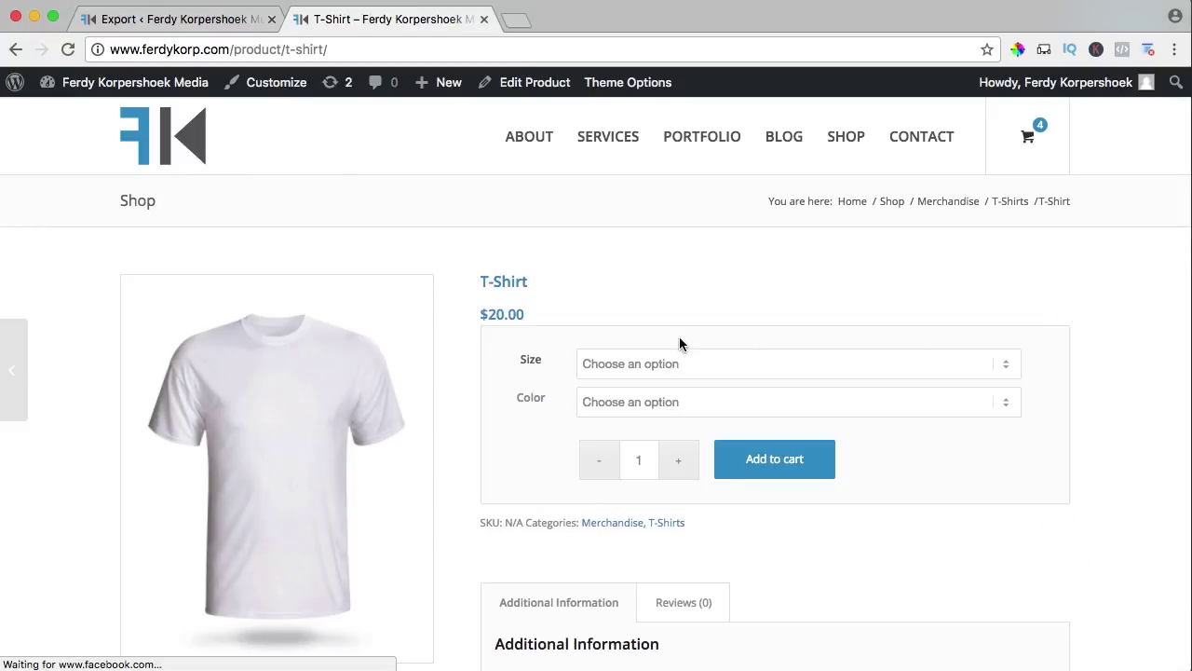
Choose size M and color Black on the product page and raise the quantity to 5.
{"action": "left_click", "coordinate": [617, 372]}
{"action": "left_click", "coordinate": [605, 399]}
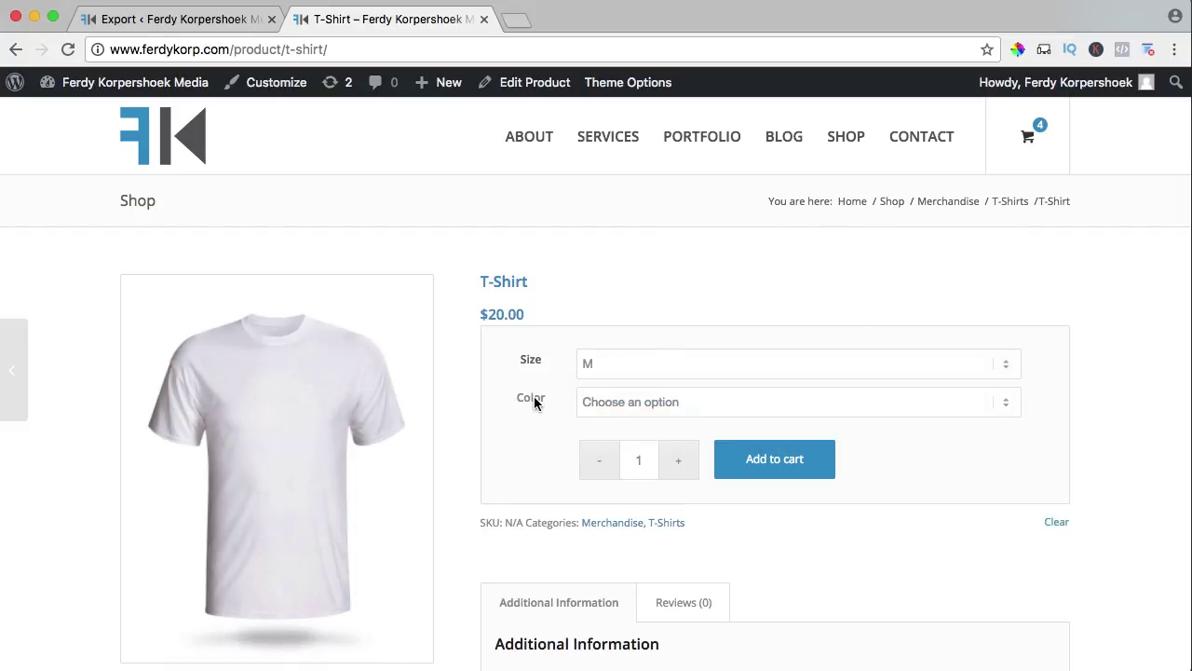
{"action": "left_click", "coordinate": [610, 402]}
{"action": "left_click", "coordinate": [606, 432]}
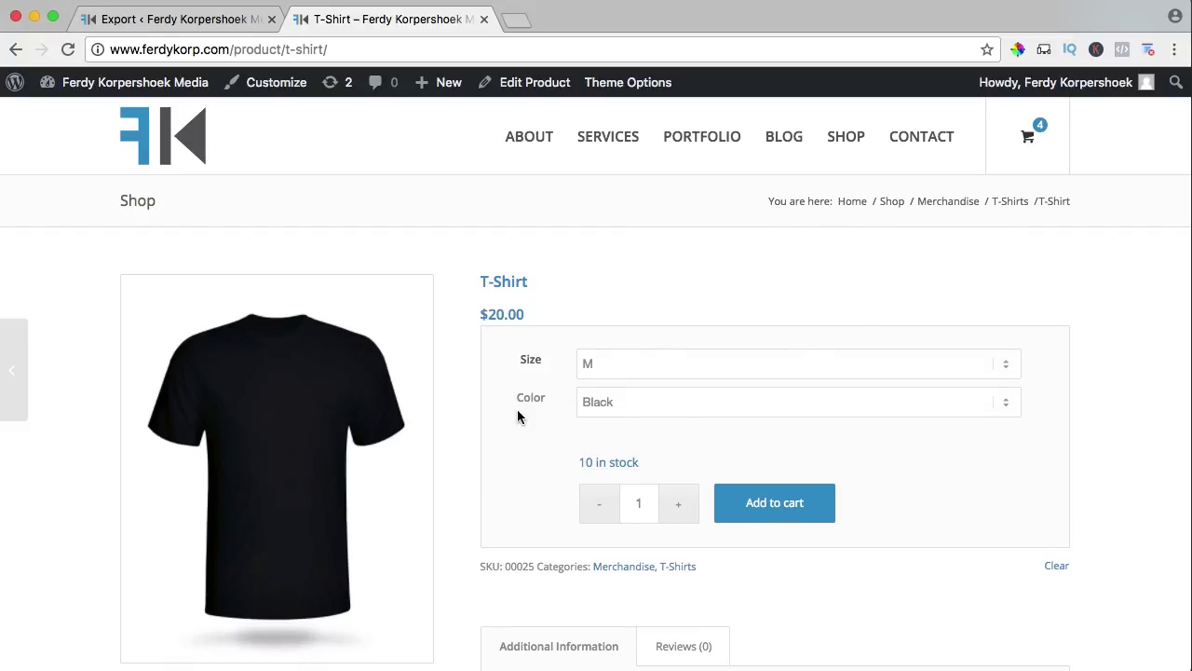
{"action": "scroll", "coordinate": [495, 410], "scroll_direction": "down", "scroll_amount": 3}
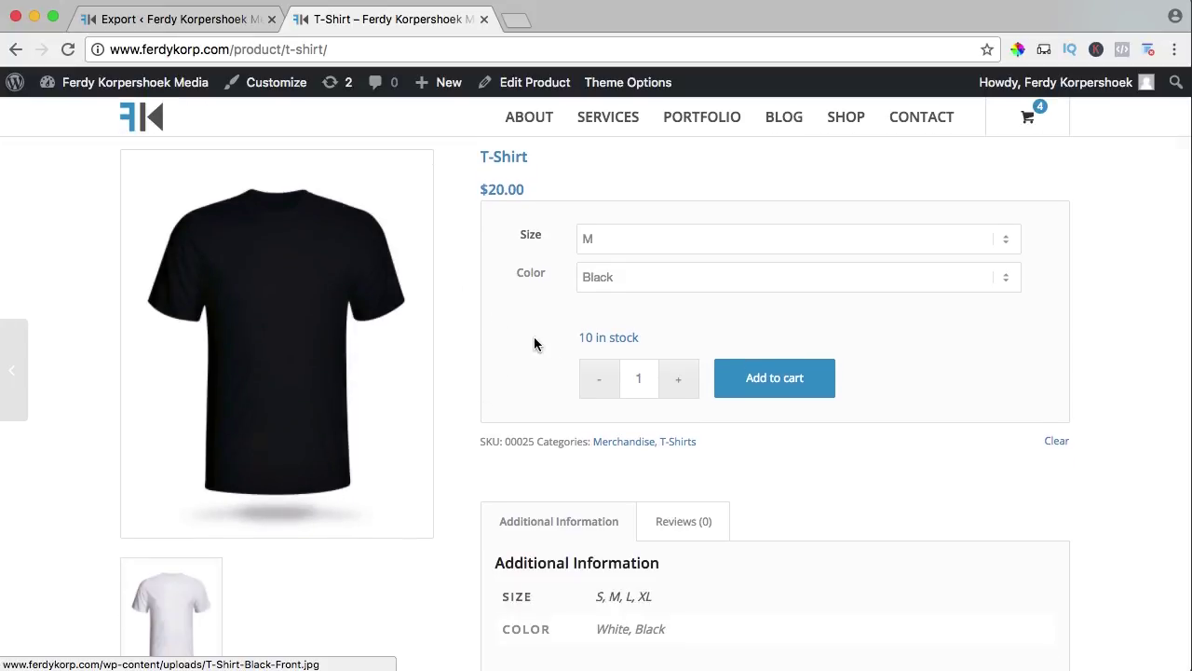
{"action": "left_click", "coordinate": [681, 381]}
{"action": "left_click", "coordinate": [680, 381]}
{"action": "left_click", "coordinate": [681, 381]}
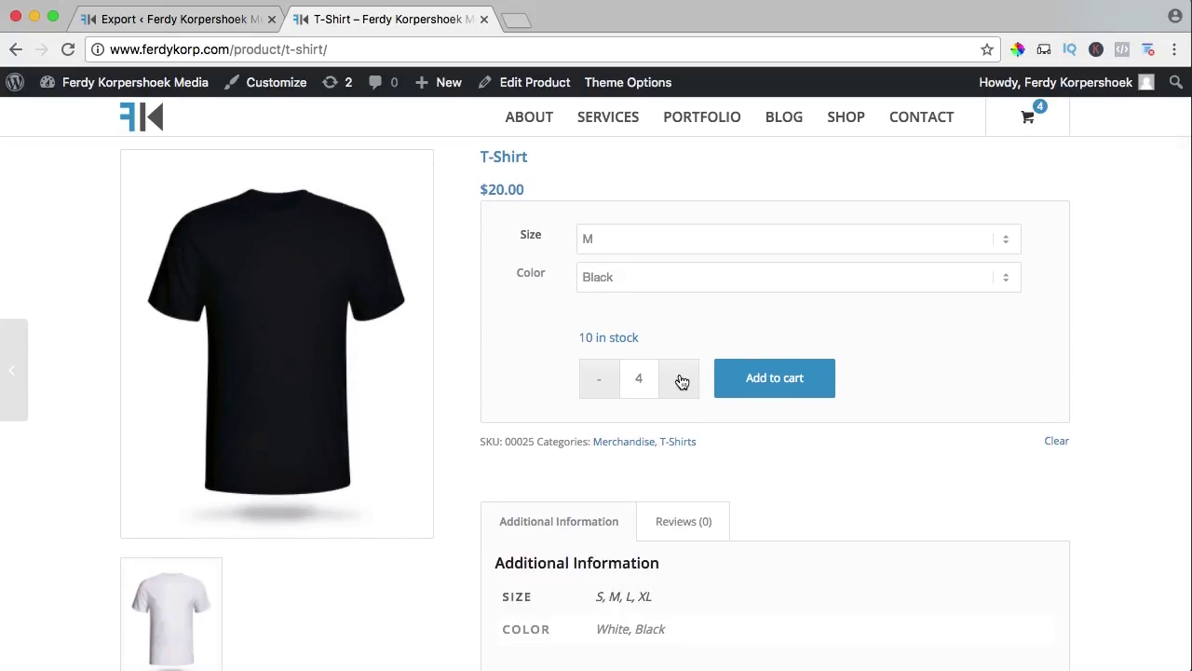
Examine the stock count and SKU of the selected variation, the additional information and the reviews section.
{"action": "left_click_drag", "start_coordinate": [580, 338], "coordinate": [614, 337]}
{"action": "left_click", "coordinate": [606, 335]}
{"action": "scroll", "coordinate": [521, 345], "scroll_direction": "down", "scroll_amount": 2}
{"action": "left_click_drag", "start_coordinate": [483, 347], "coordinate": [516, 349]}
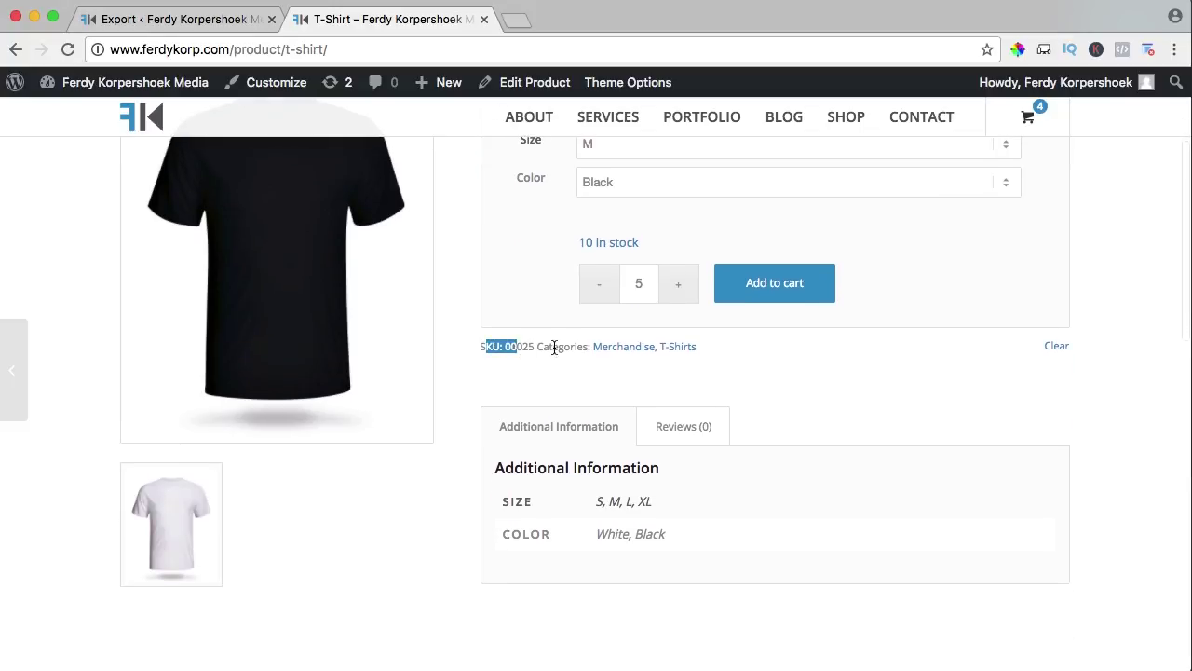
{"action": "left_click", "coordinate": [536, 346]}
{"action": "scroll", "coordinate": [630, 357], "scroll_direction": "up", "scroll_amount": 1}
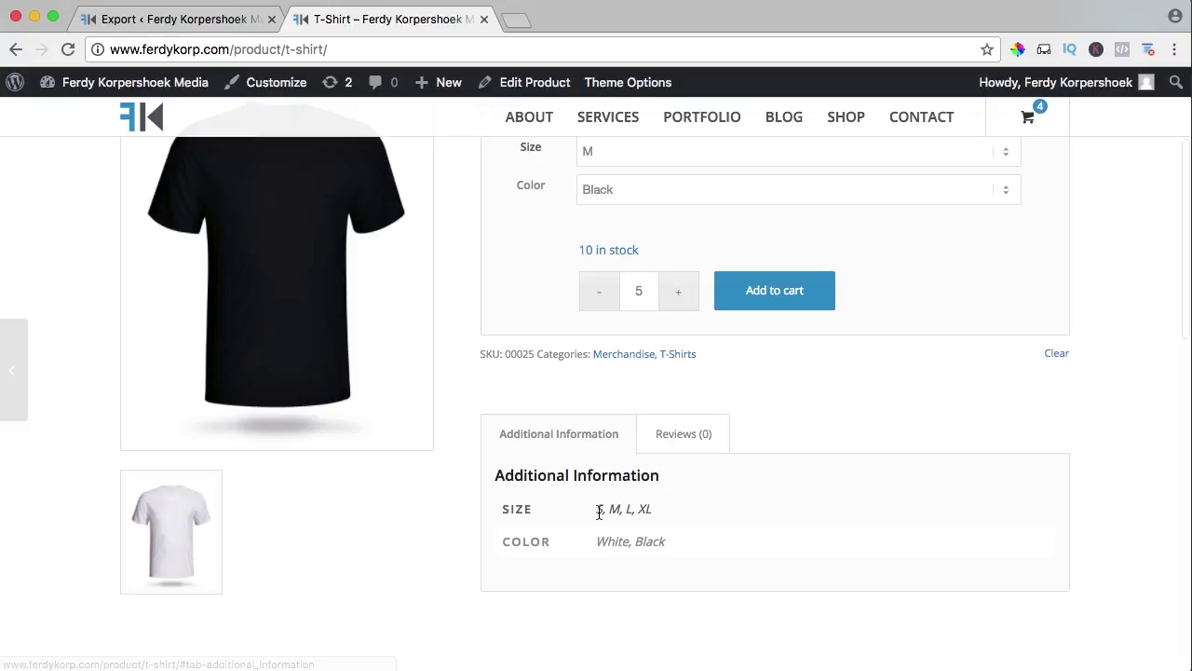
{"action": "left_click", "coordinate": [697, 450]}
{"action": "scroll", "coordinate": [691, 475], "scroll_direction": "down", "scroll_amount": 5}
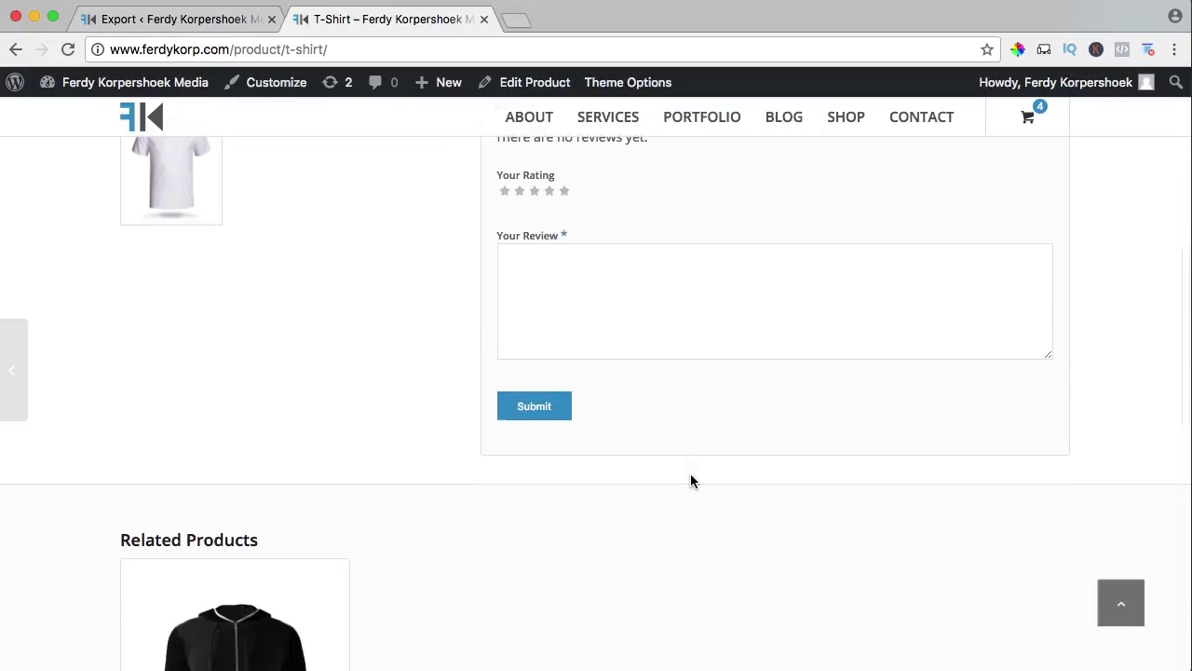
{"action": "scroll", "coordinate": [691, 475], "scroll_direction": "up", "scroll_amount": 3}
View the enlarged white T-shirt gallery image, close it and check the product's price.
{"action": "left_click", "coordinate": [174, 369]}
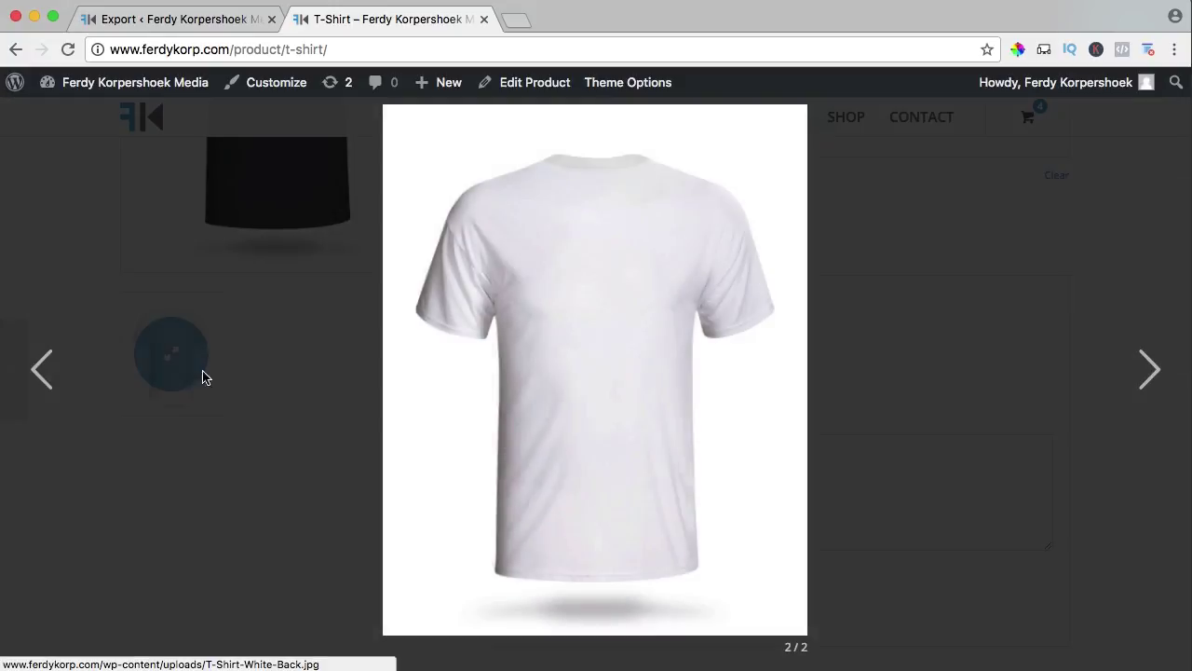
{"action": "left_click", "coordinate": [587, 386]}
{"action": "scroll", "coordinate": [624, 381], "scroll_direction": "up", "scroll_amount": 5}
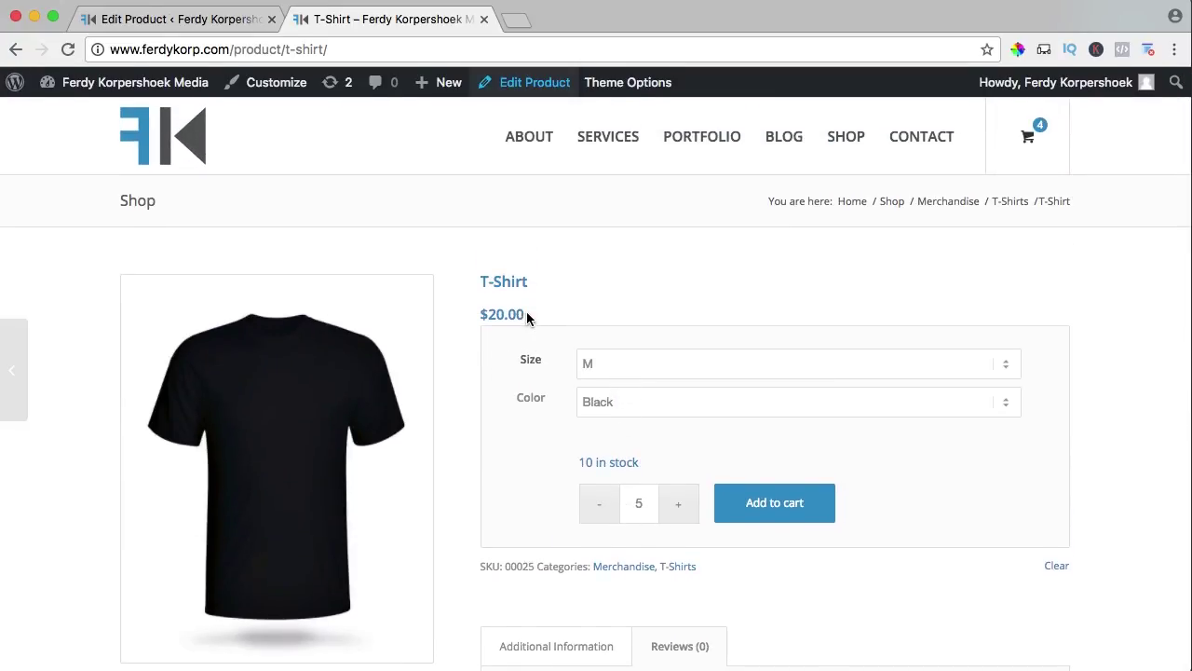
{"action": "left_click_drag", "start_coordinate": [527, 317], "coordinate": [479, 315]}
{"action": "left_click", "coordinate": [502, 328]}
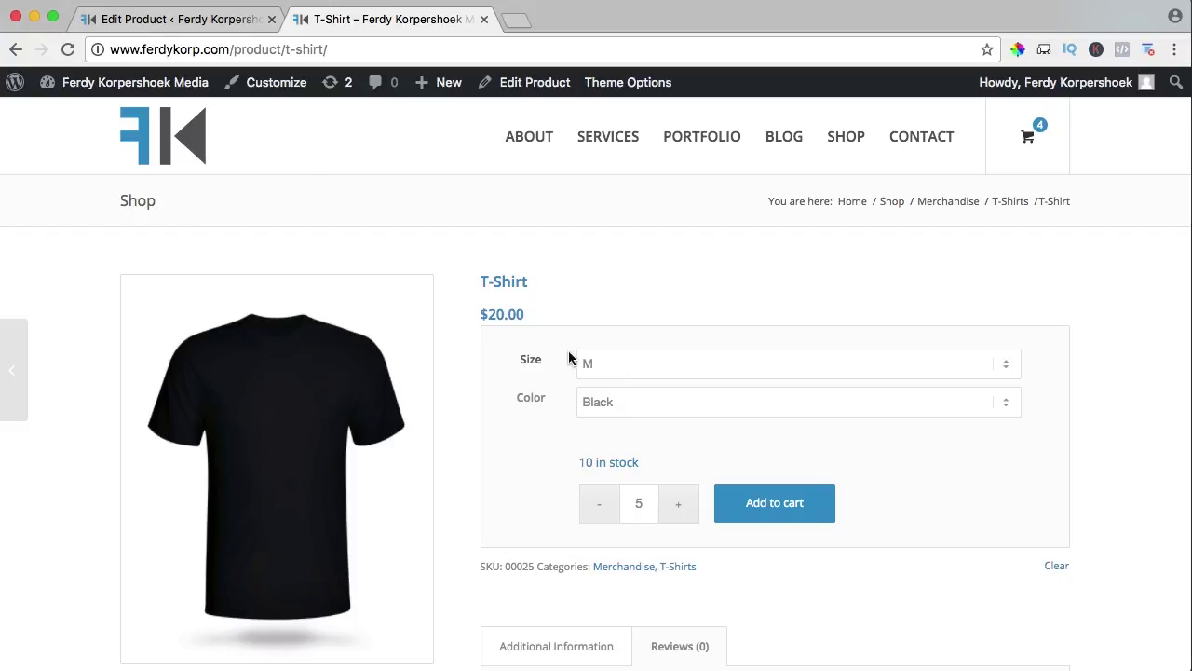
Return to editing the T-Shirt product, show its variations and expand the XL Black variation at its regular price.
{"action": "left_click", "coordinate": [205, 21]}
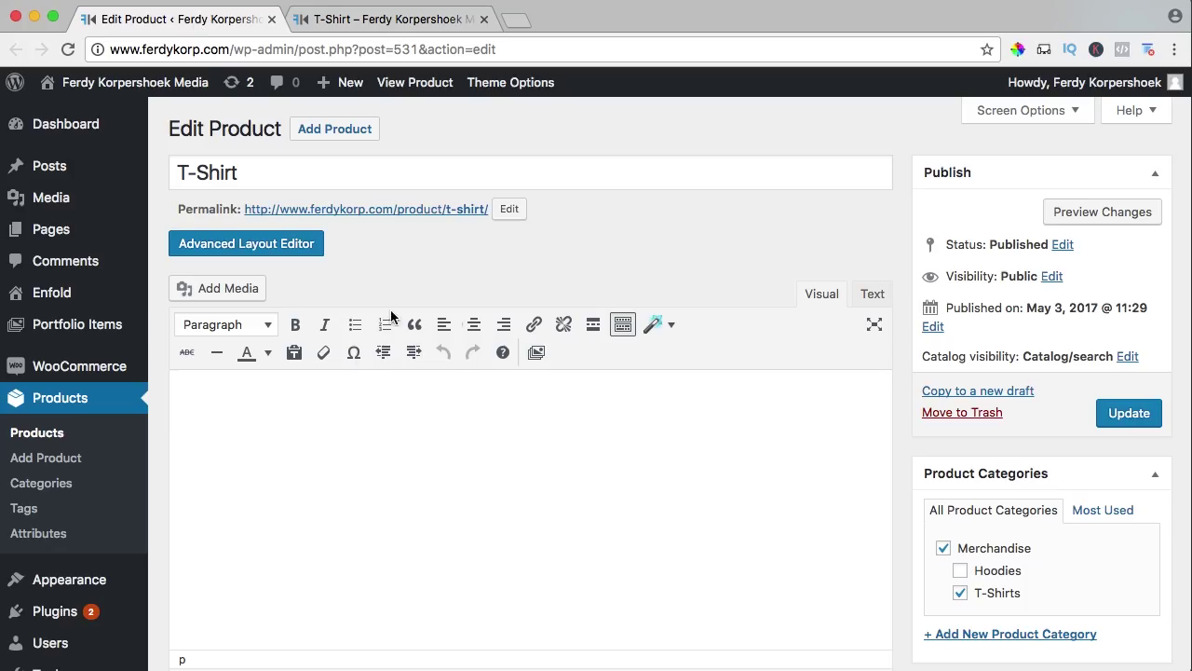
{"action": "scroll", "coordinate": [786, 309], "scroll_direction": "down", "scroll_amount": 10}
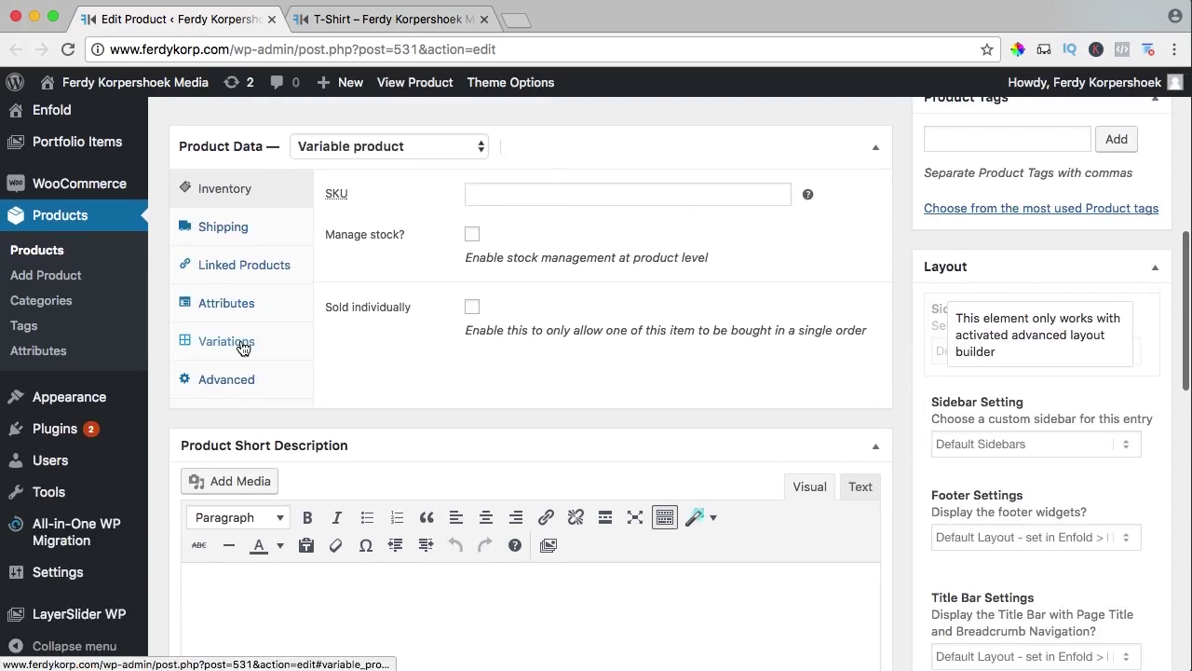
{"action": "left_click", "coordinate": [244, 341]}
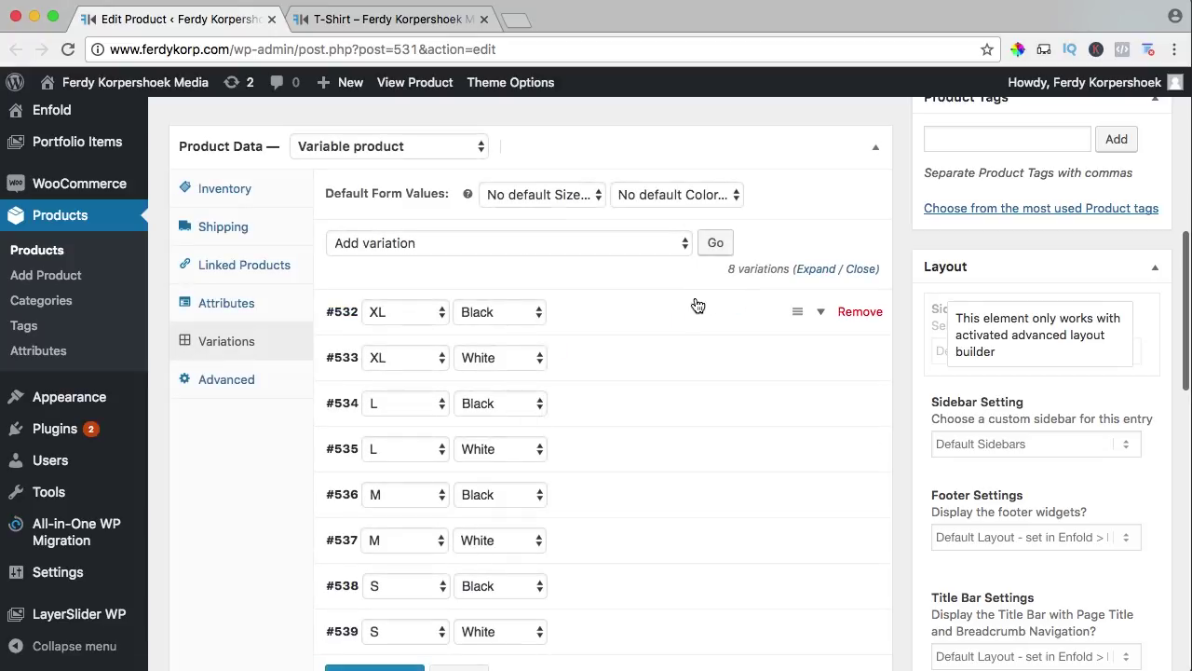
{"action": "scroll", "coordinate": [643, 312], "scroll_direction": "down", "scroll_amount": 1}
{"action": "scroll", "coordinate": [642, 312], "scroll_direction": "down", "scroll_amount": 1}
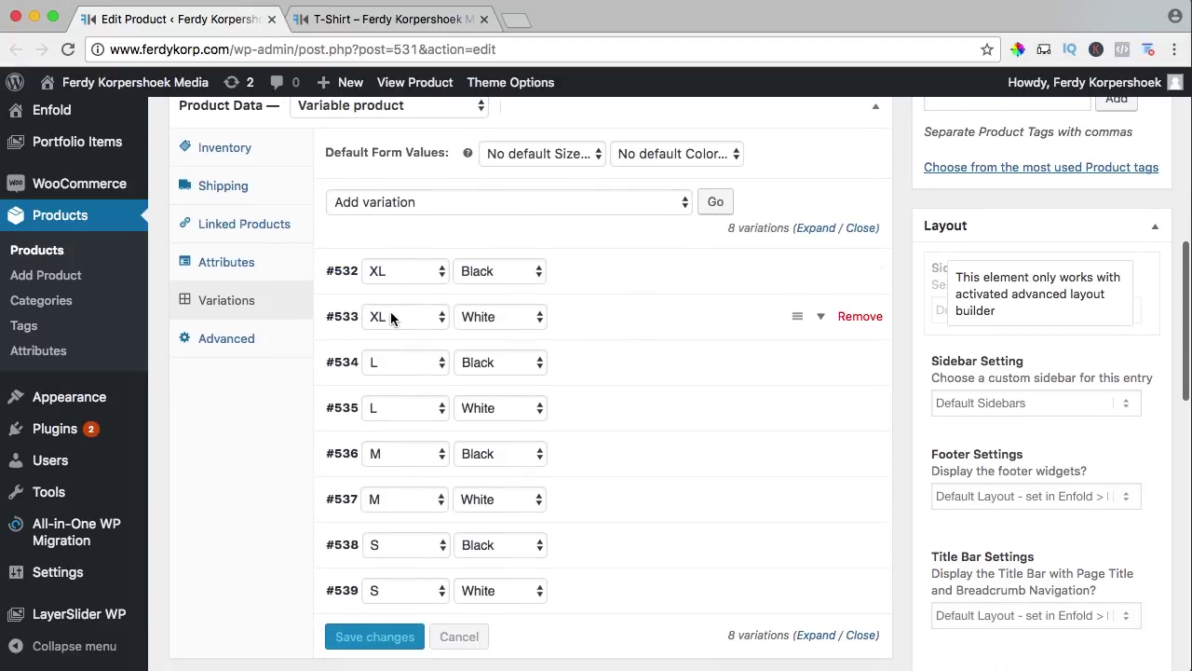
{"action": "left_click", "coordinate": [820, 274]}
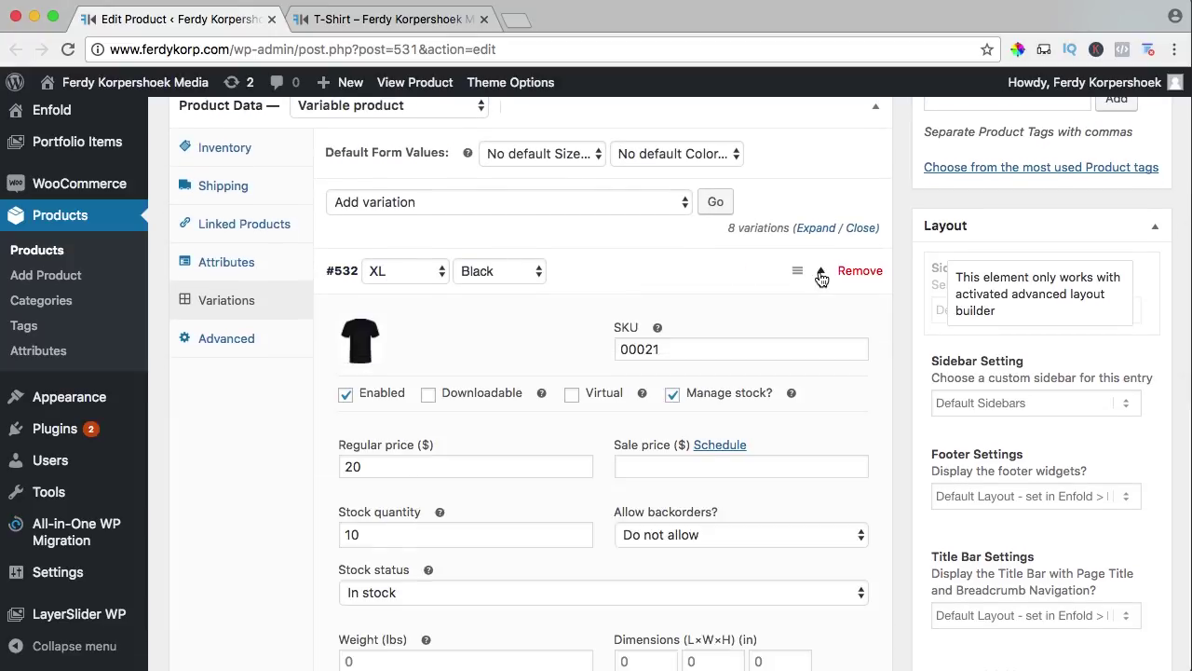
{"action": "left_click_drag", "start_coordinate": [424, 466], "coordinate": [323, 463]}
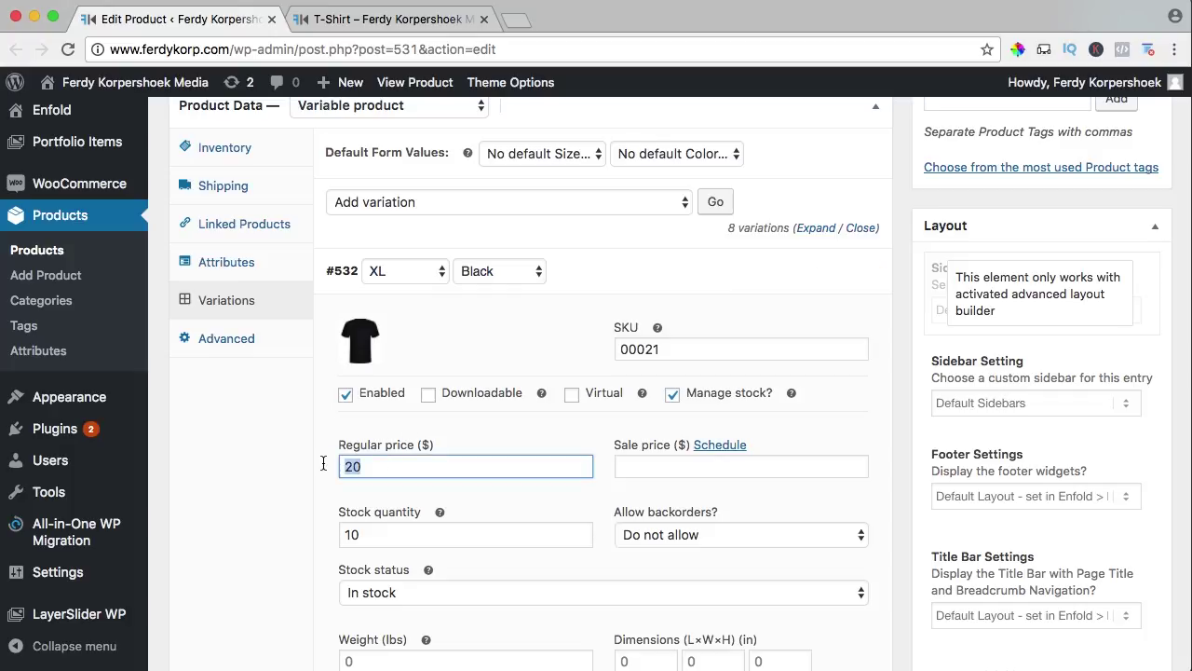
Expand the XL White variation and set its regular price to $30.
{"action": "scroll", "coordinate": [473, 460], "scroll_direction": "down", "scroll_amount": 10}
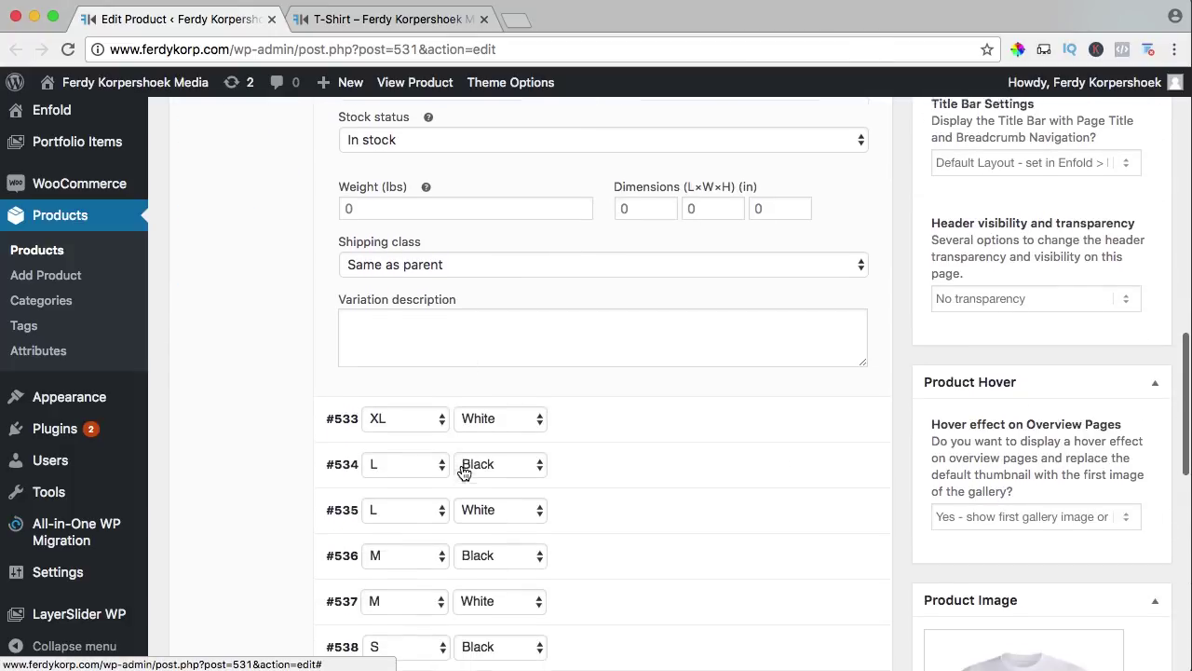
{"action": "left_click", "coordinate": [819, 406]}
{"action": "scroll", "coordinate": [395, 479], "scroll_direction": "down", "scroll_amount": 3}
{"action": "left_click_drag", "start_coordinate": [388, 468], "coordinate": [339, 471]}
{"action": "type", "text": "30"}
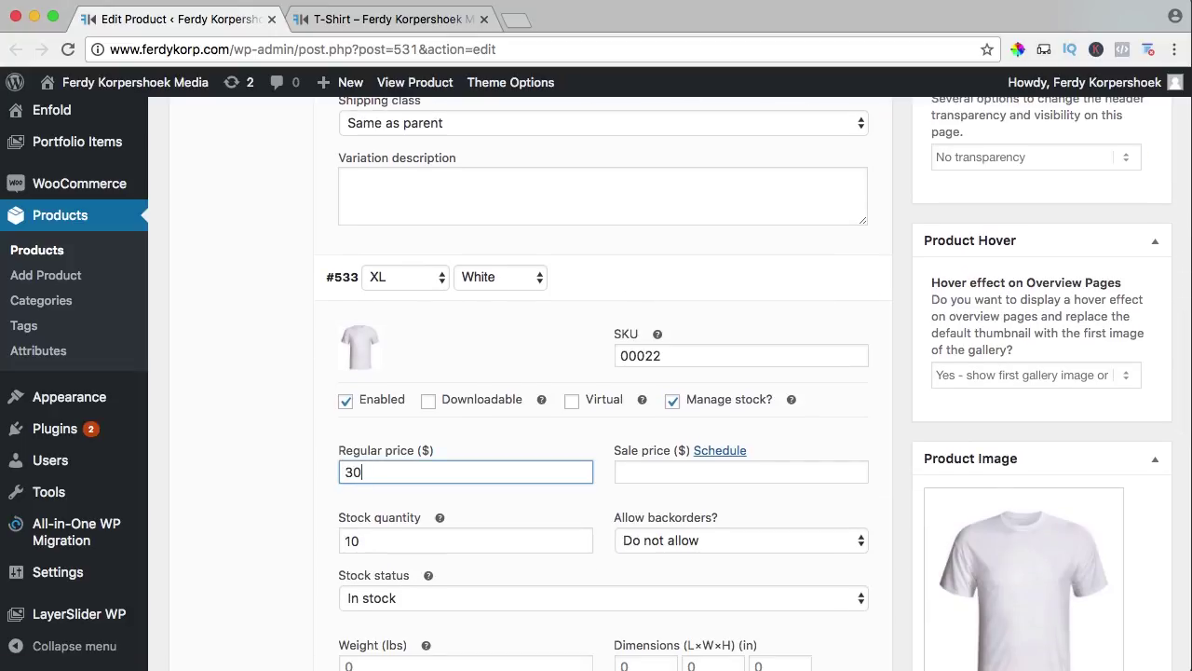
Update the T-Shirt product and reload its page in the shop with the changed variation price.
{"action": "scroll", "coordinate": [898, 426], "scroll_direction": "up", "scroll_amount": 15}
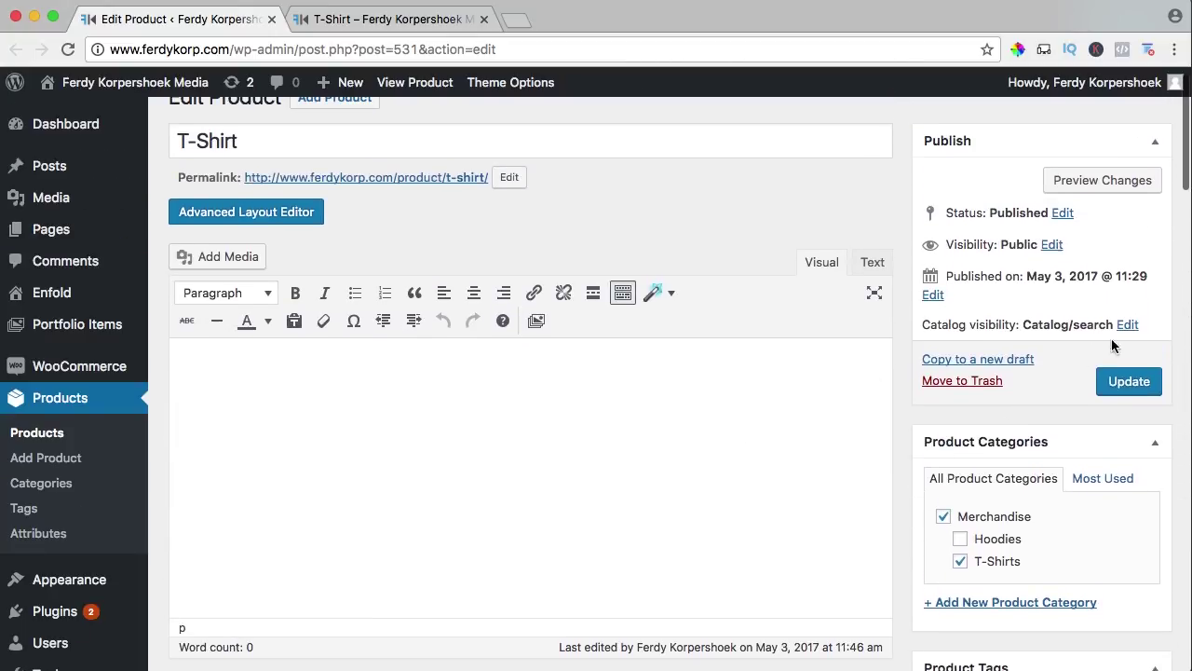
{"action": "left_click", "coordinate": [1129, 383]}
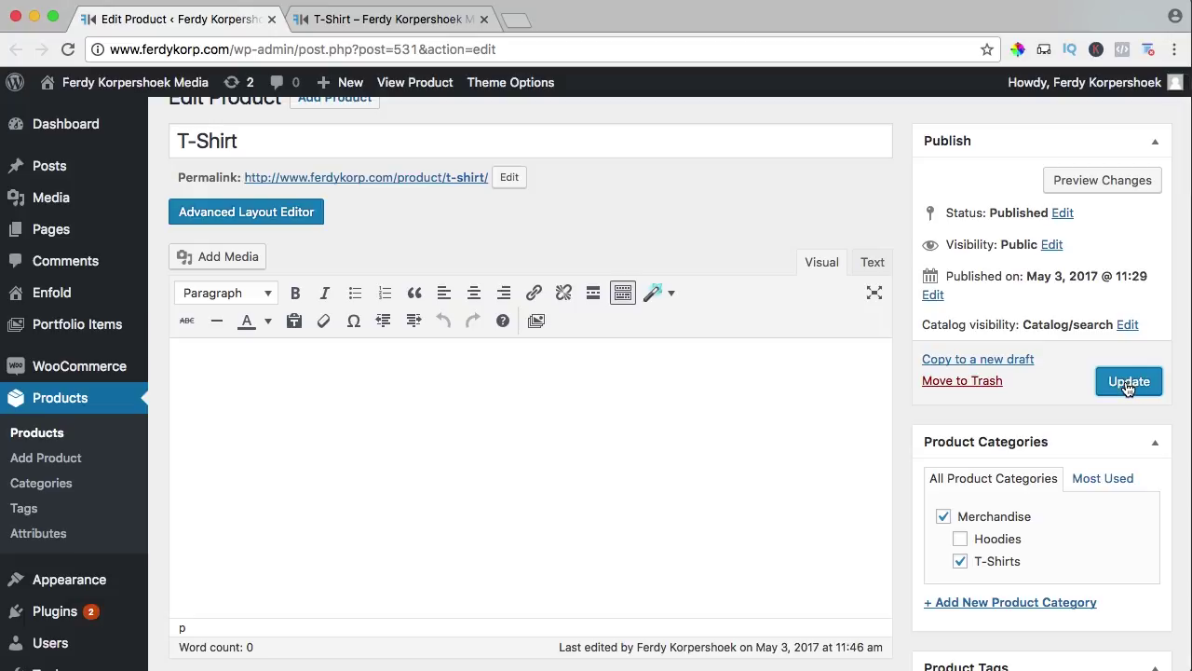
{"action": "left_click", "coordinate": [432, 21]}
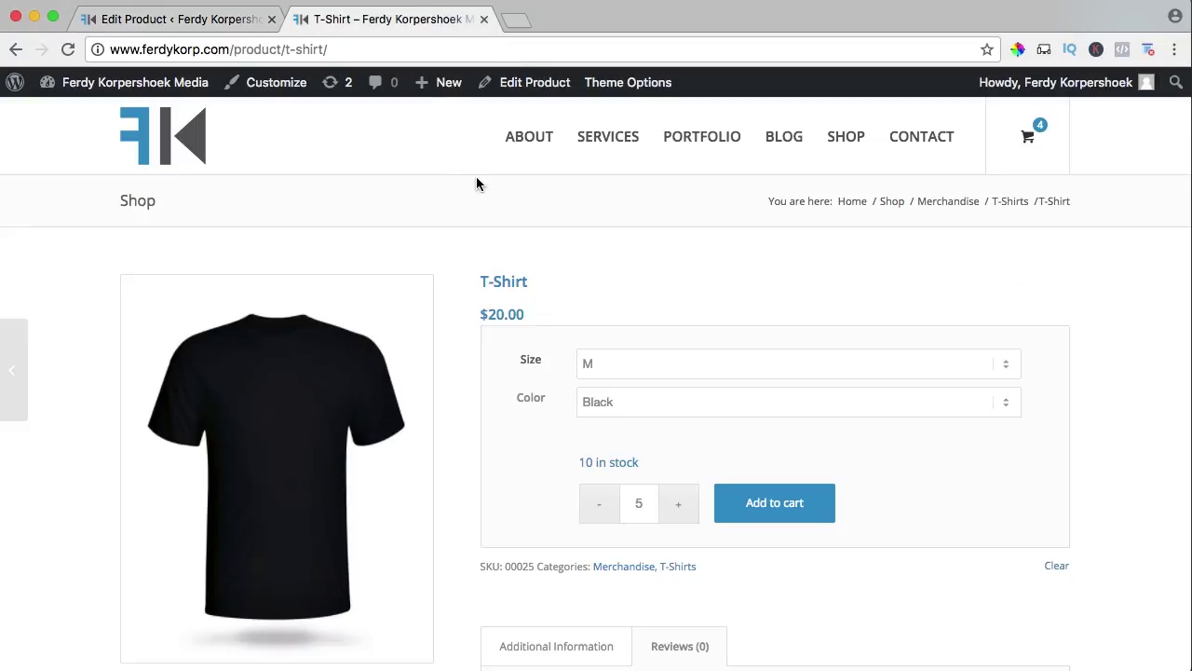
{"action": "key", "text": "super+r"}
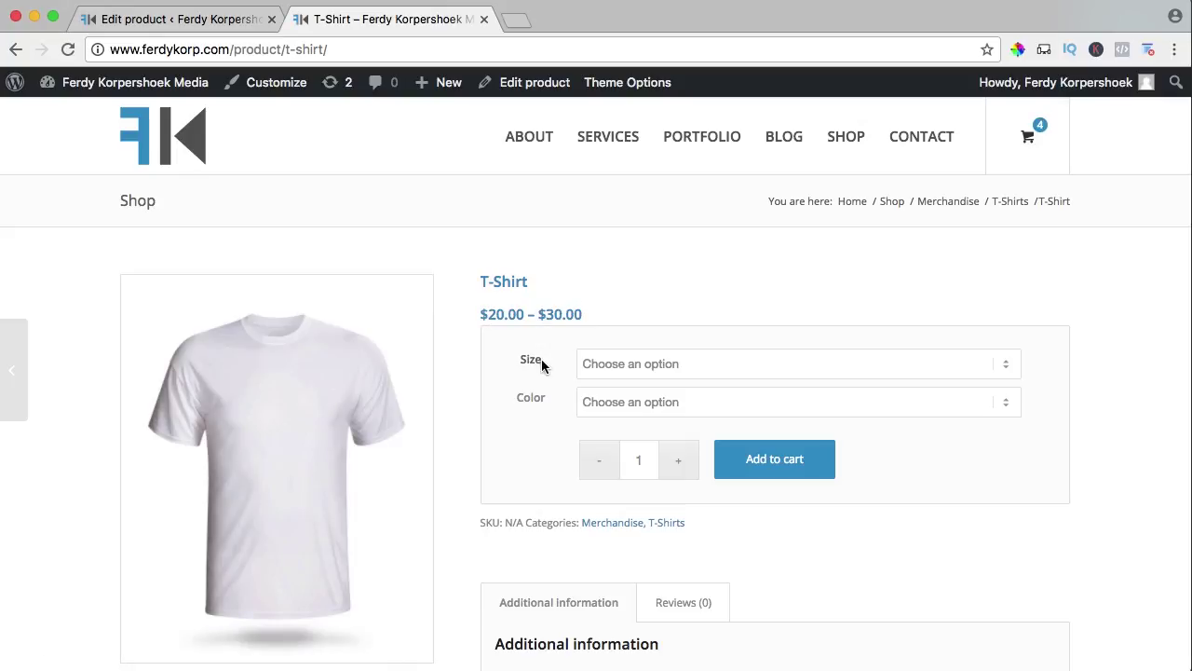
Check the product page's price for the White T-shirt in size S and in size XL.
{"action": "left_click", "coordinate": [582, 364]}
{"action": "left_click", "coordinate": [612, 381]}
{"action": "left_click", "coordinate": [613, 402]}
{"action": "left_click", "coordinate": [615, 416]}
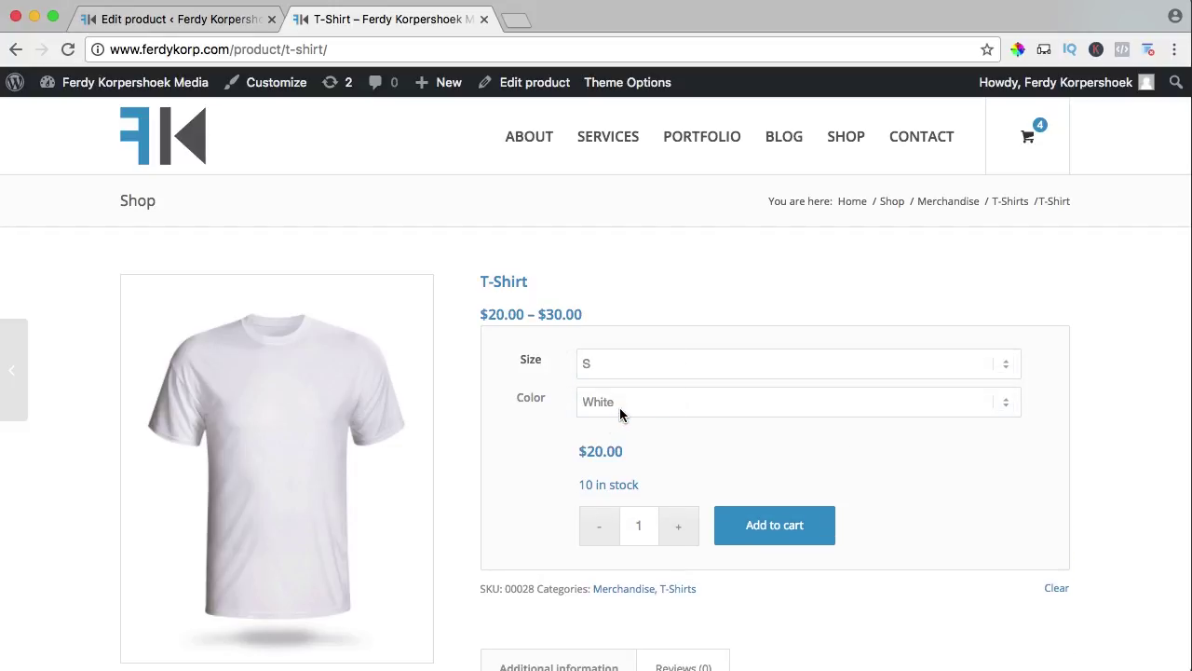
{"action": "left_click", "coordinate": [615, 364]}
{"action": "left_click", "coordinate": [604, 411]}
{"action": "scroll", "coordinate": [518, 390], "scroll_direction": "down", "scroll_amount": 5}
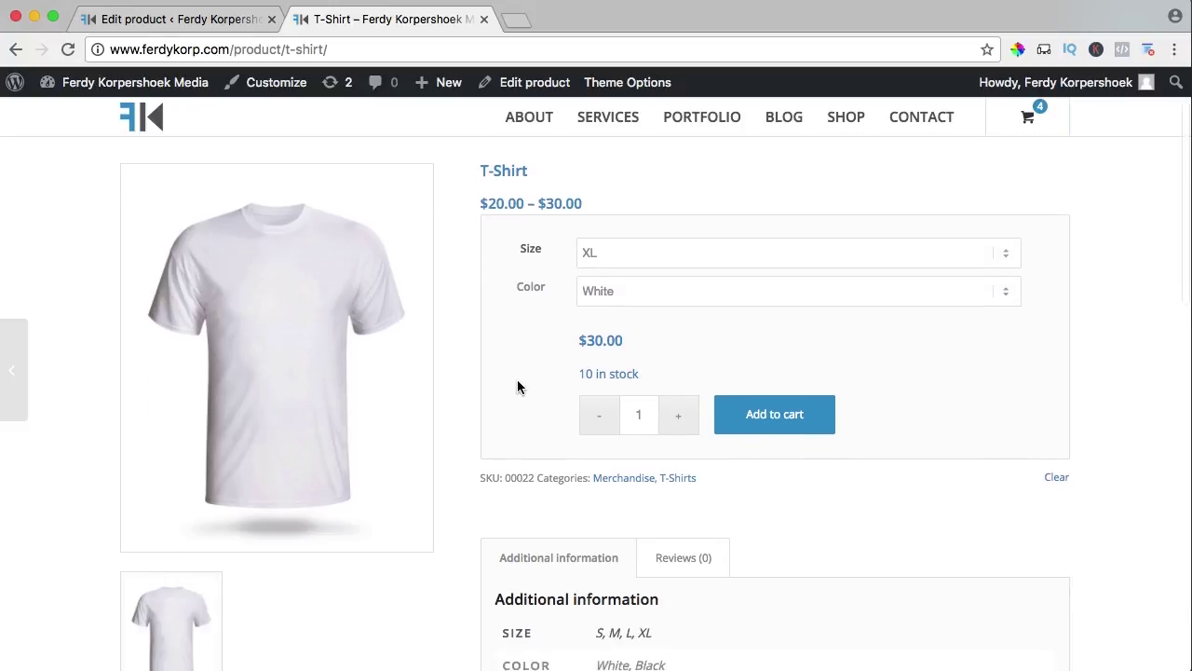